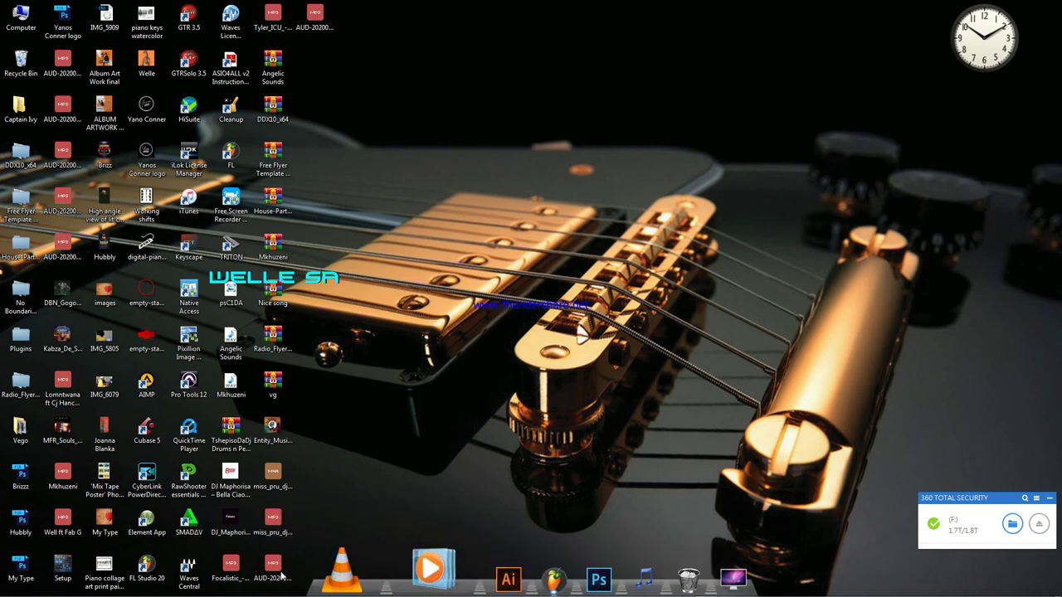
Step: Switch to the open FL Studio project and bring the first playlist tracks into view
mouse_move(282, 596)
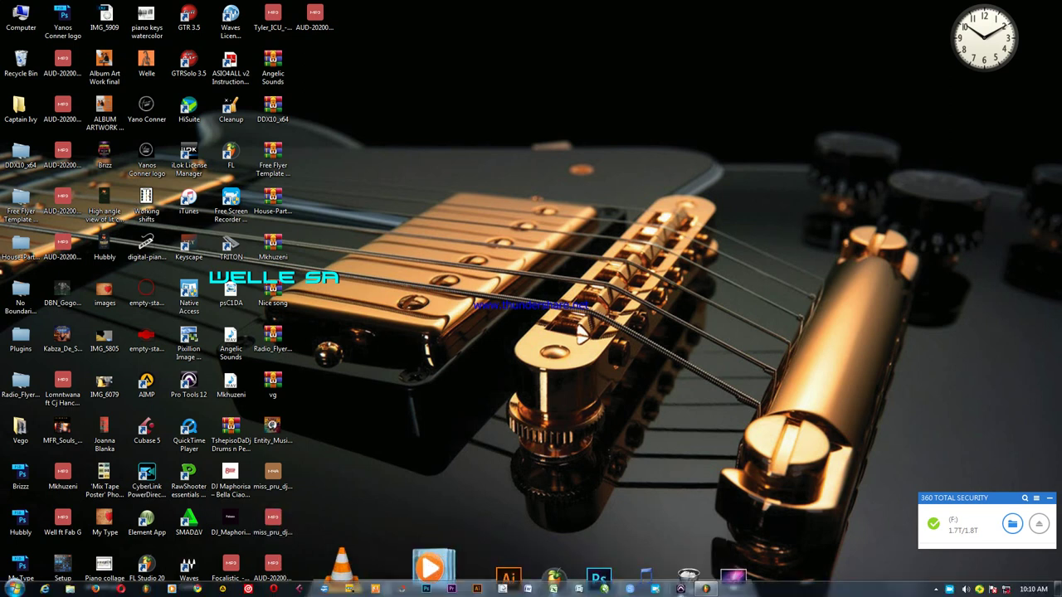
click(704, 589)
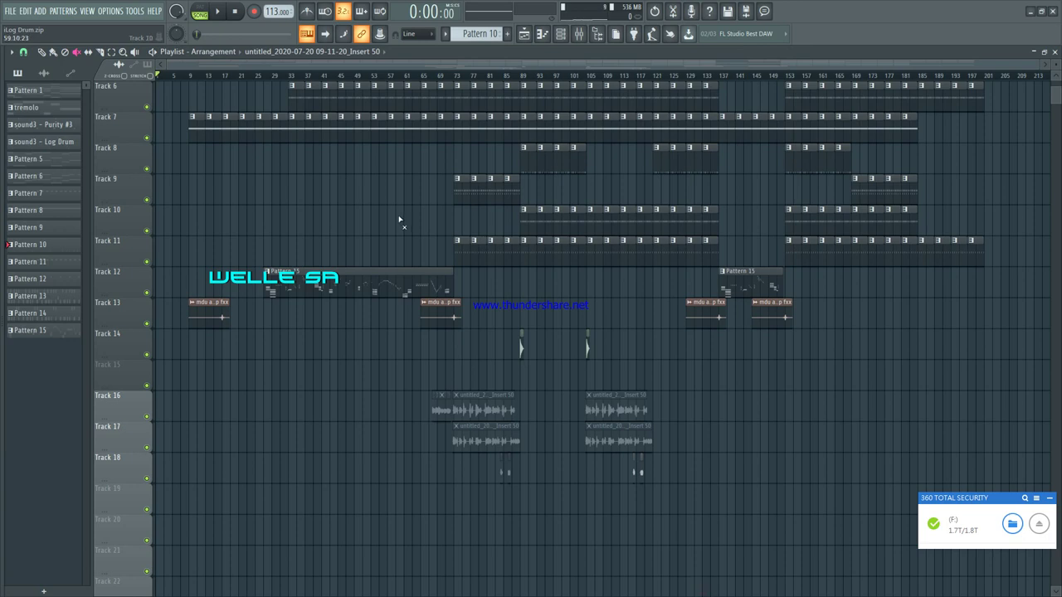
scroll(342, 83, up, 5)
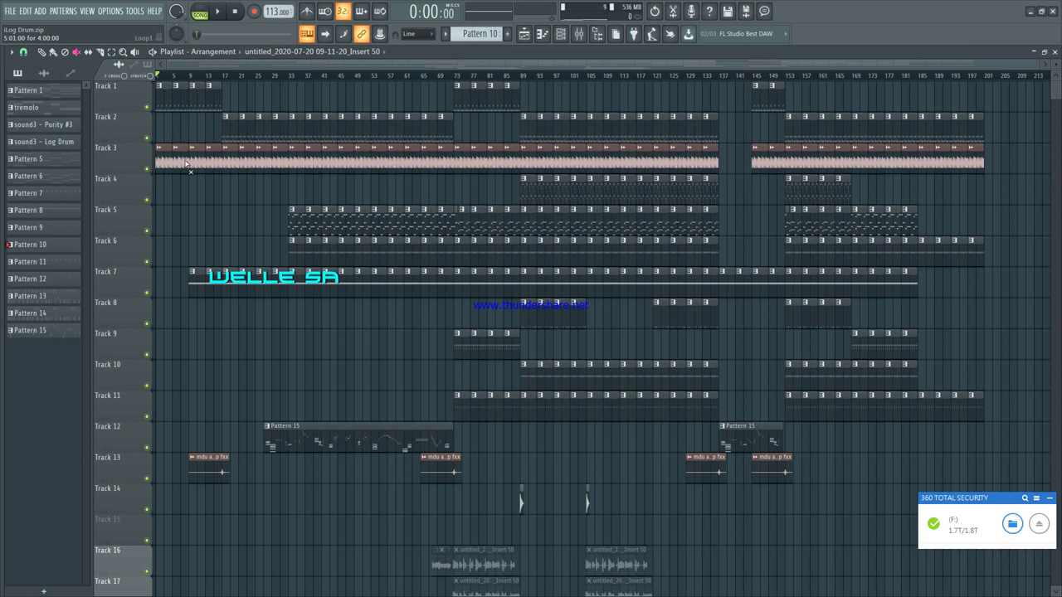
Step: Examine the channel settings of the Loop1 audio clip on Track 3, closing them when done
click(41, 52)
double_click(161, 165)
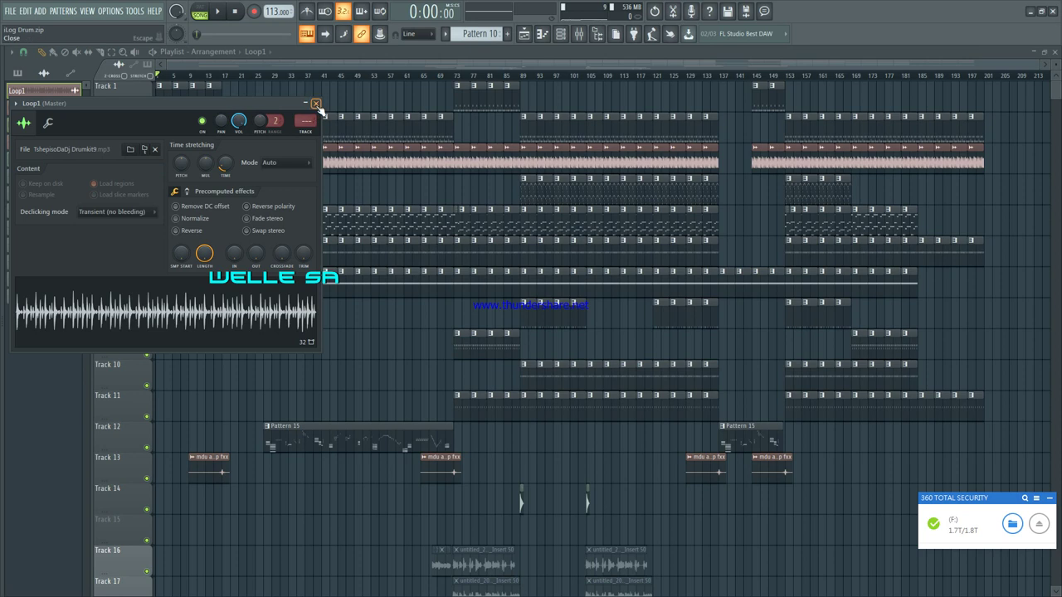
click(316, 104)
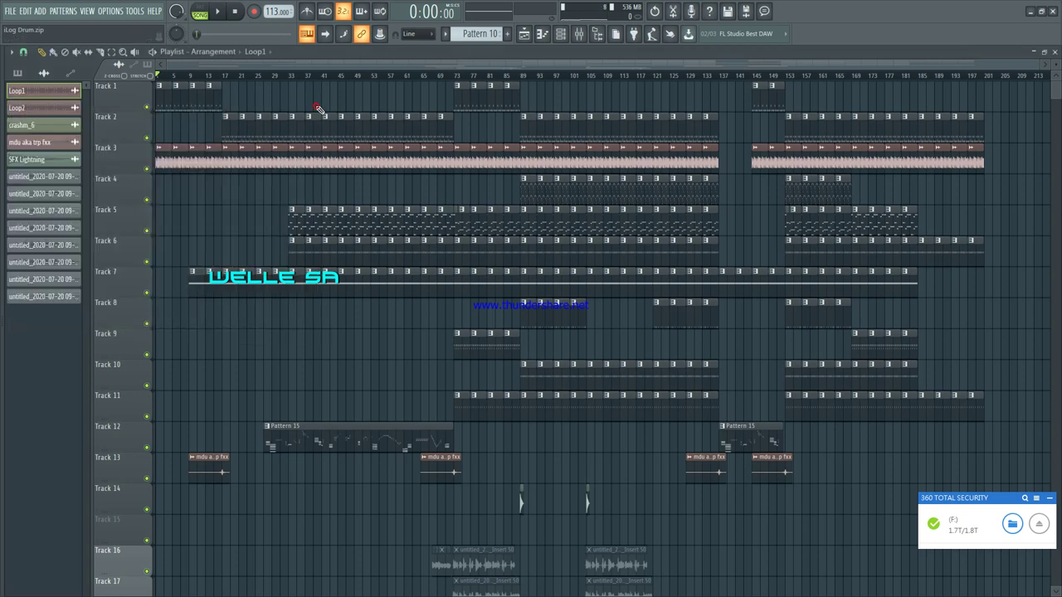
double_click(165, 162)
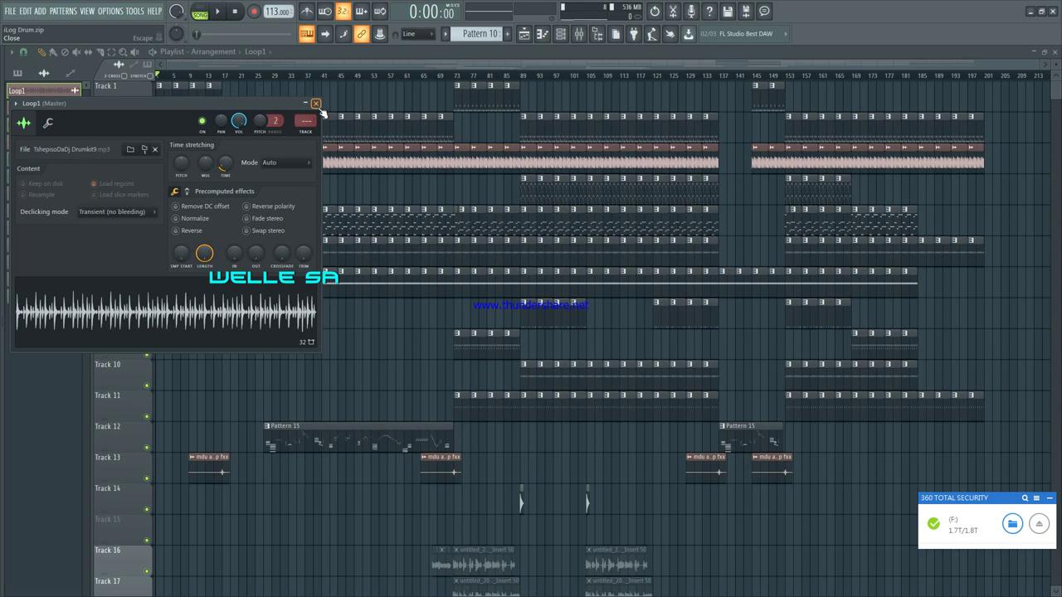
click(316, 103)
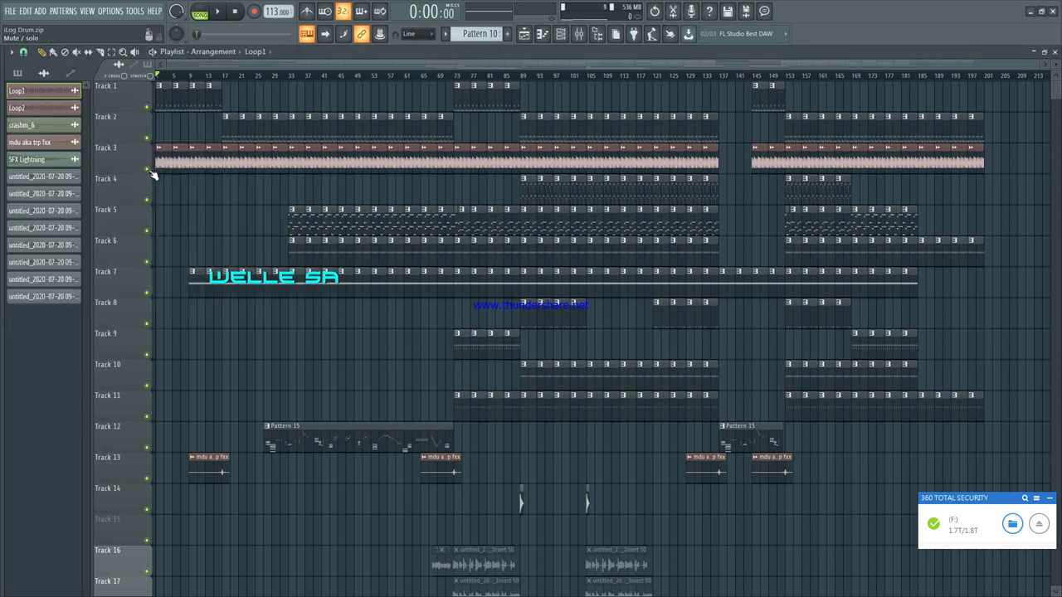
Step: Solo Track 3 in the playlist and play a short stretch of it from the start
right_click(148, 170)
key(space)
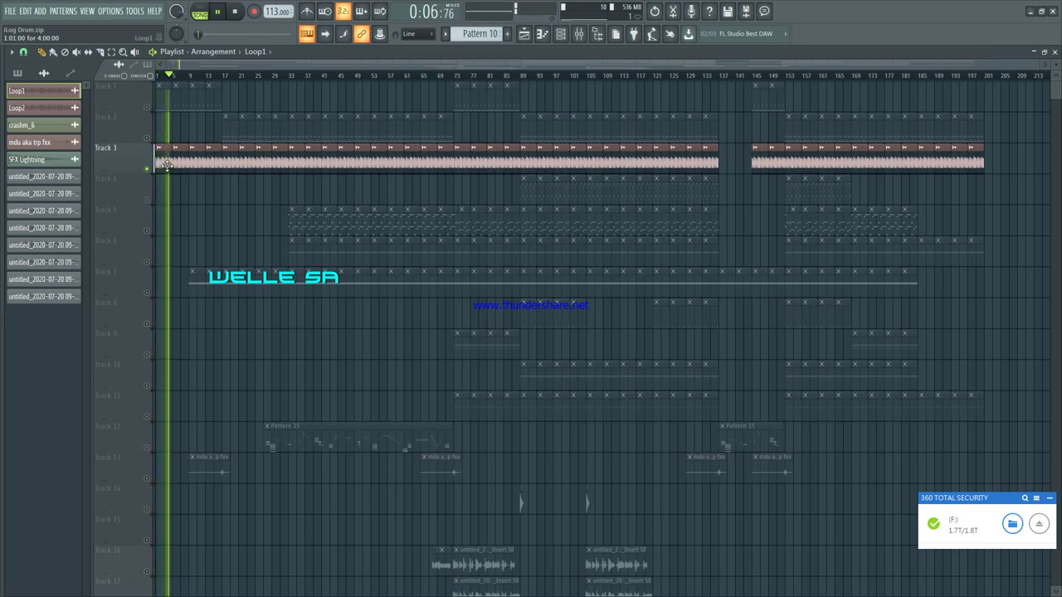
key(space)
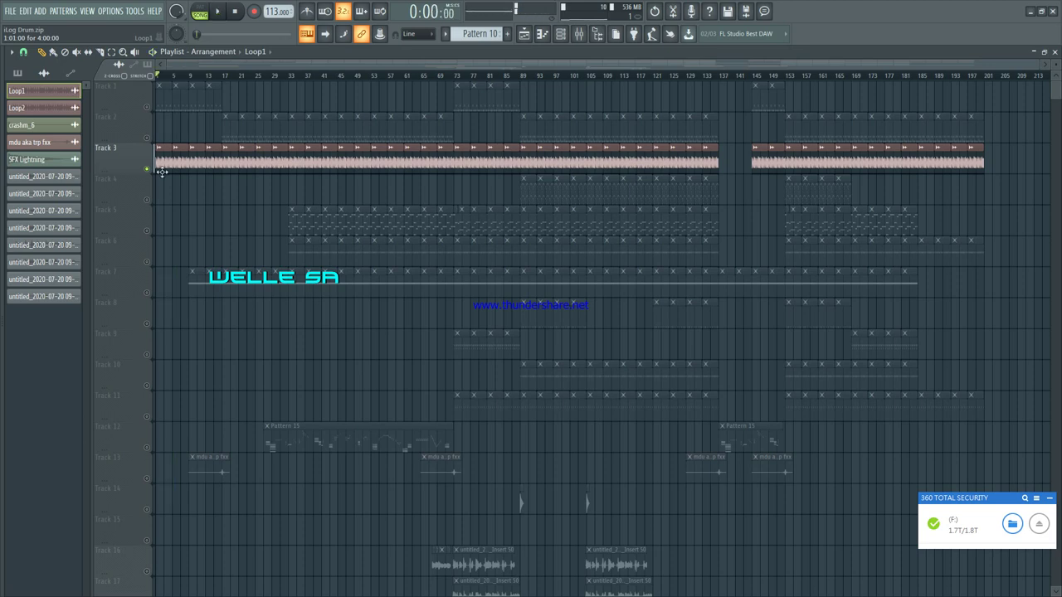
Step: Unmute Track 1 and view the notes of its first pattern clip in the piano roll
click(149, 106)
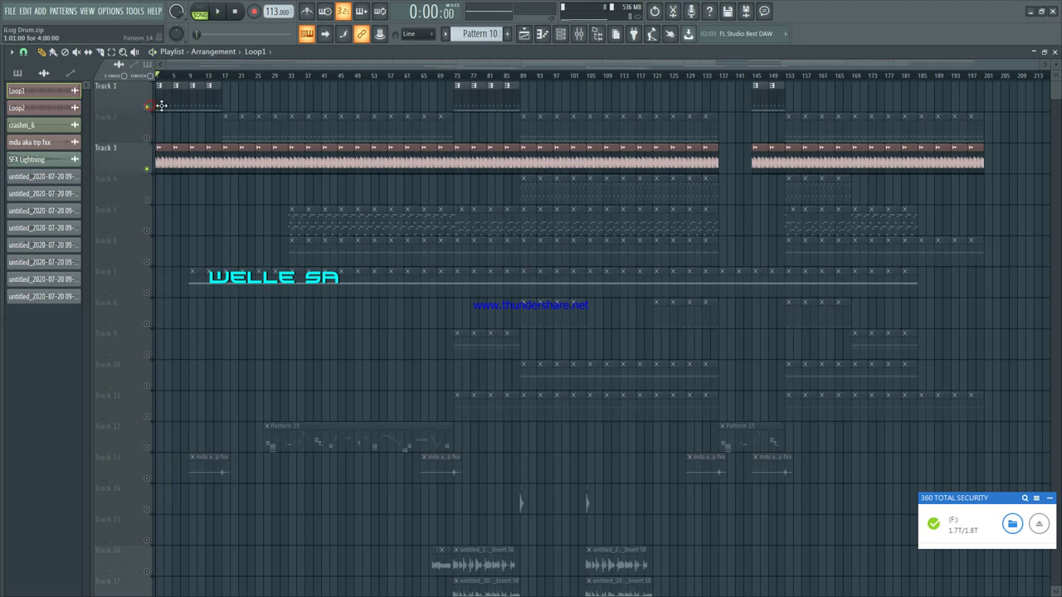
double_click(160, 106)
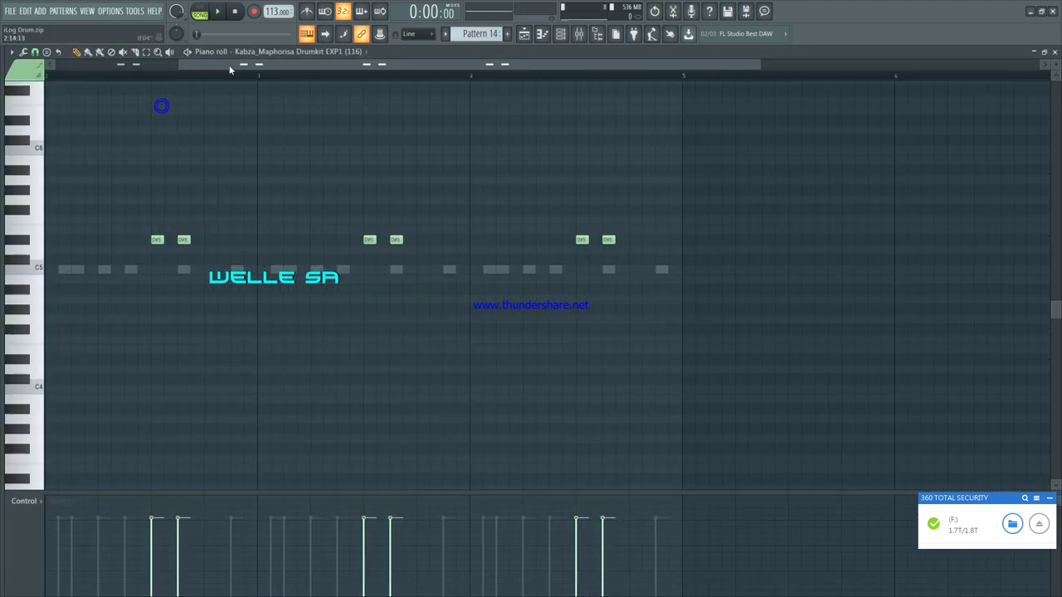
drag(117, 68, 94, 65)
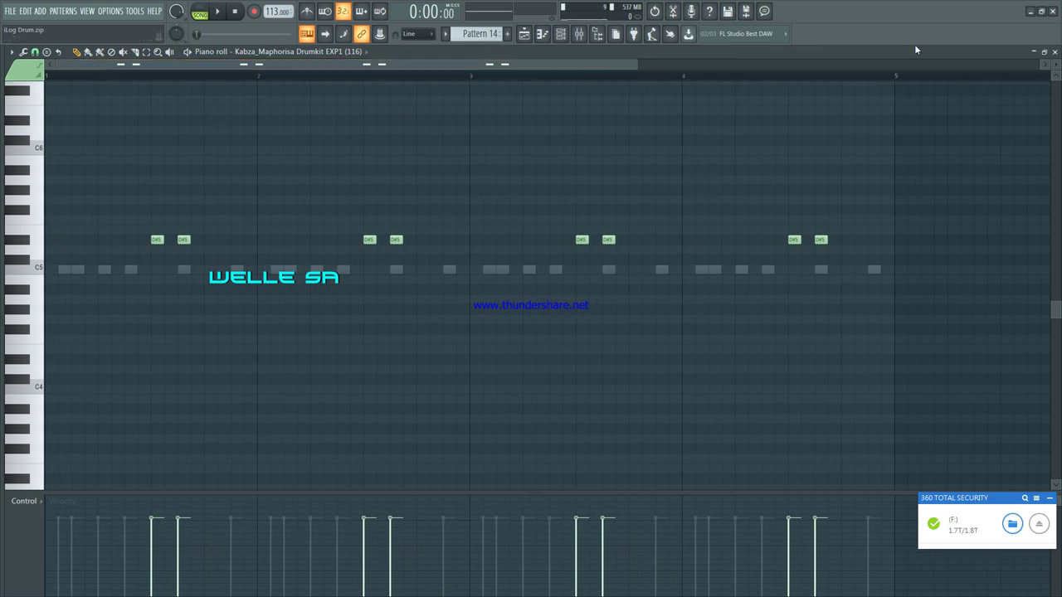
click(1054, 51)
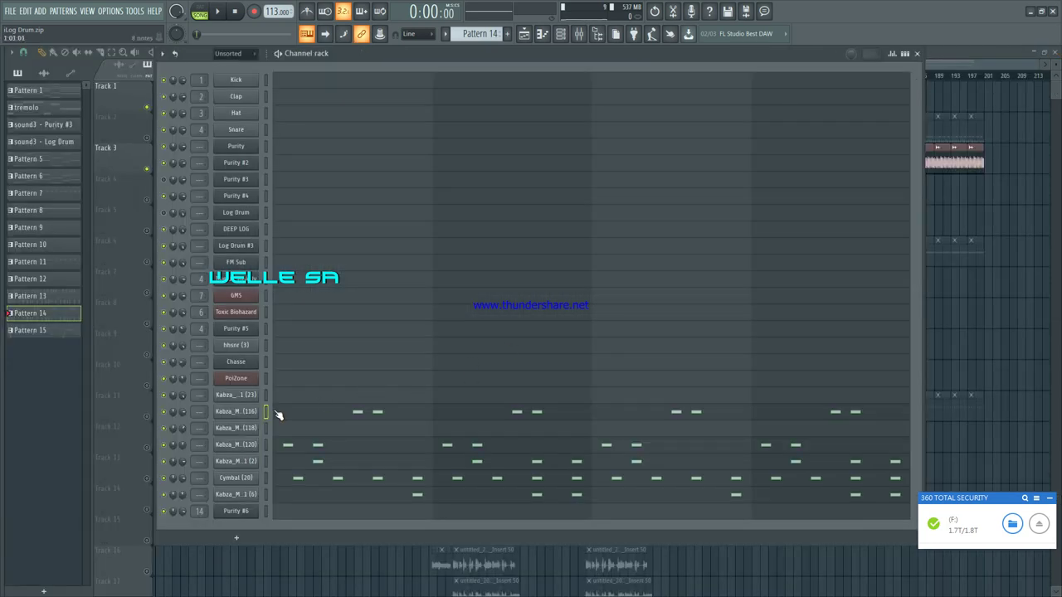
Step: Inspect Pattern 14's Kabza drum channels (116) and (120) in the piano roll, auditioning D#5 and C5 respectively
click(310, 414)
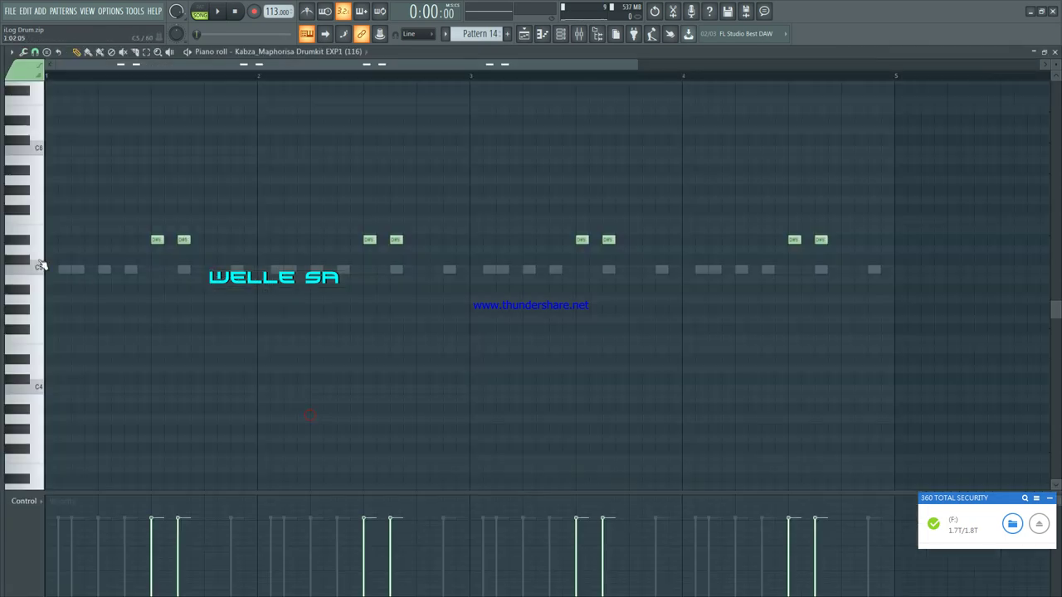
click(24, 238)
click(1054, 51)
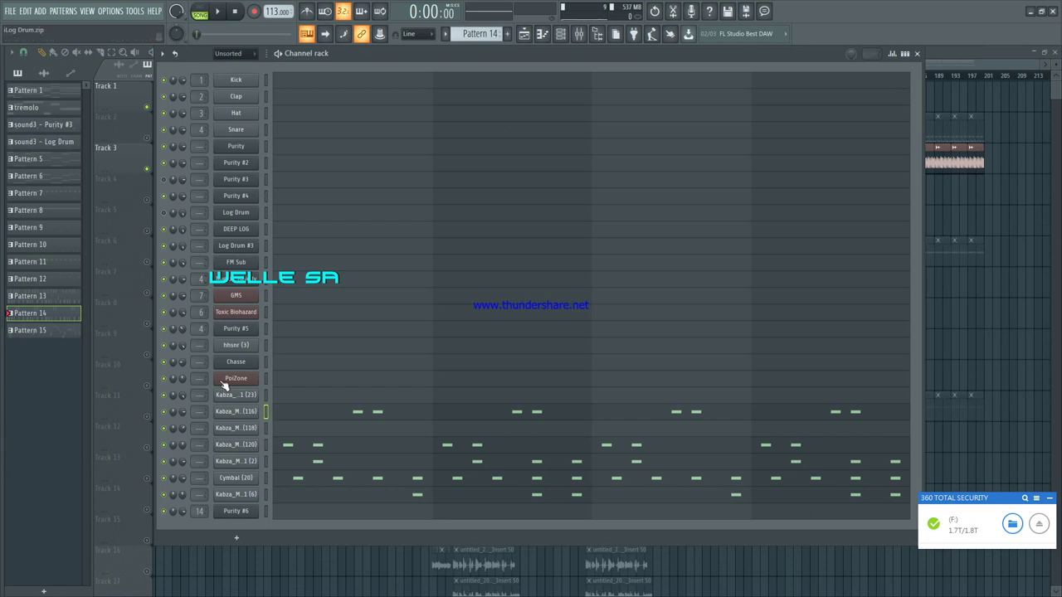
click(286, 447)
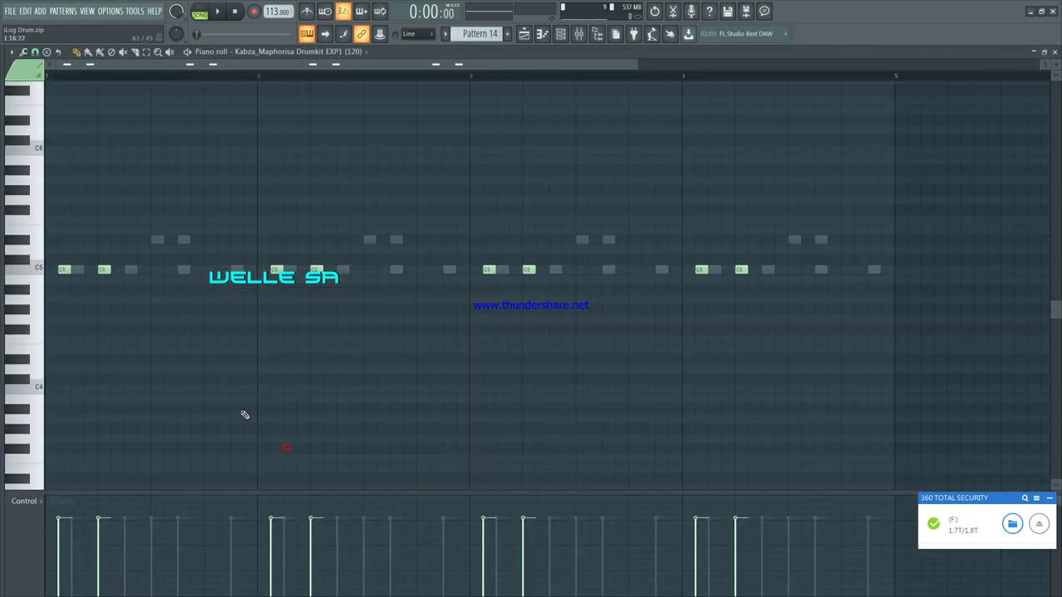
click(42, 270)
click(1055, 52)
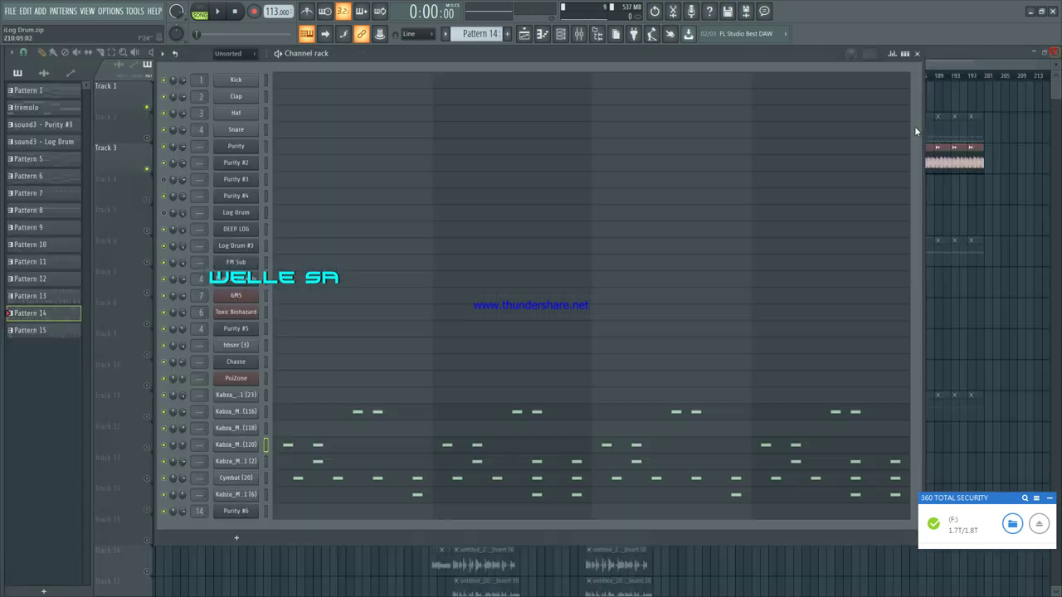
Step: Audition Pattern 14's Kabza (2), Cymbal (20) and Kabza (6) channels, and return to the playlist
click(266, 461)
click(267, 478)
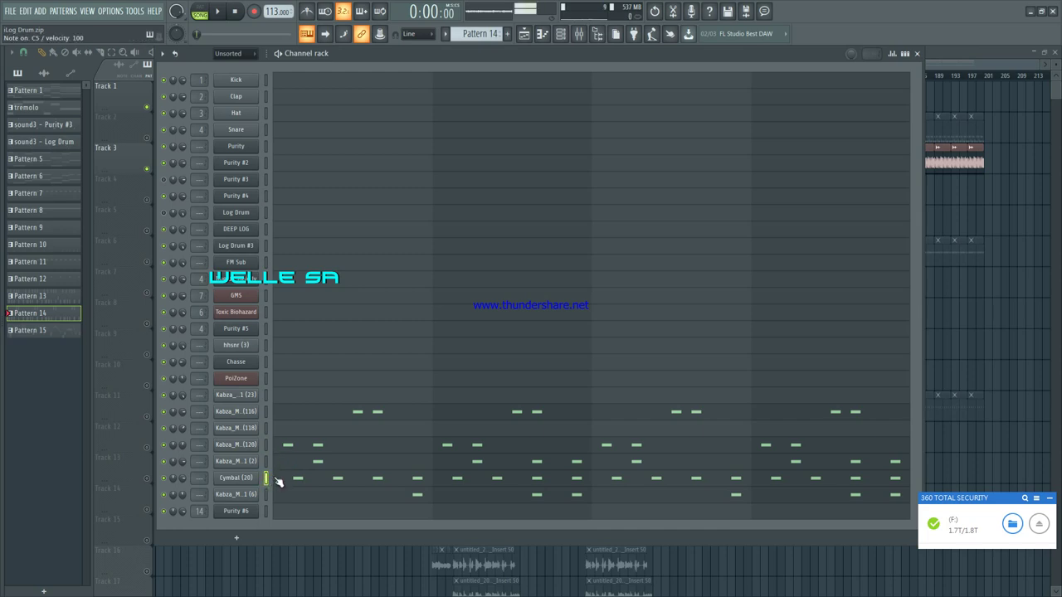
click(266, 495)
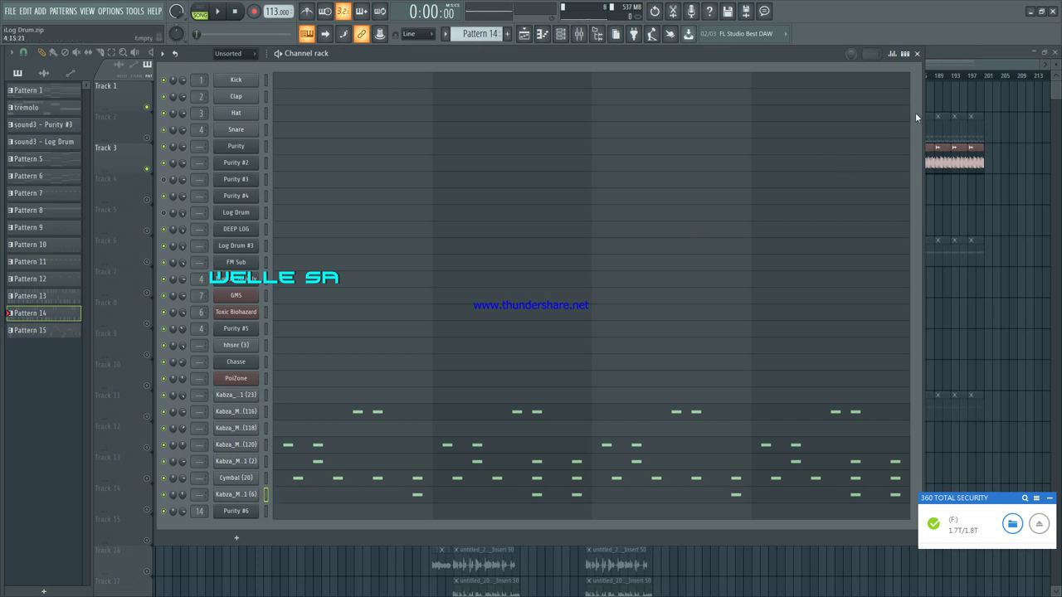
click(956, 60)
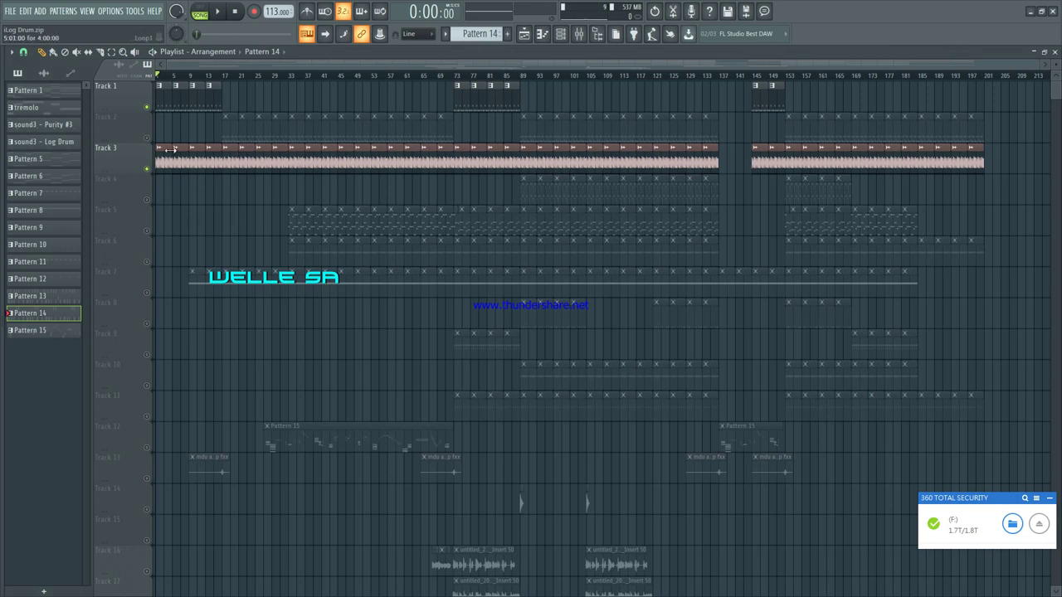
Step: Play Tracks 1 and 3 together from the start, and place the playhead at bar 17
key(space)
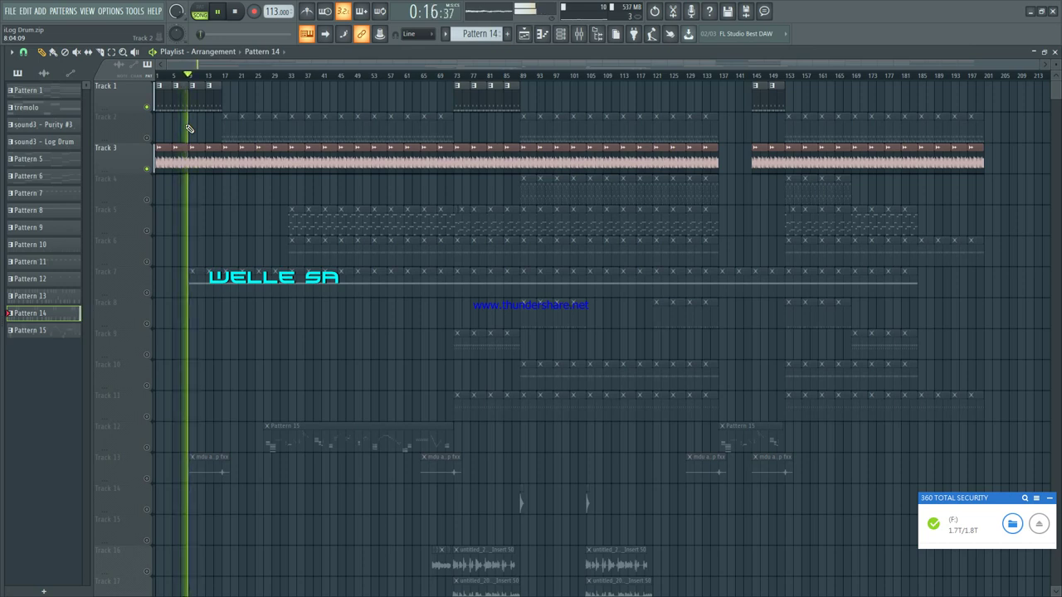
key(space)
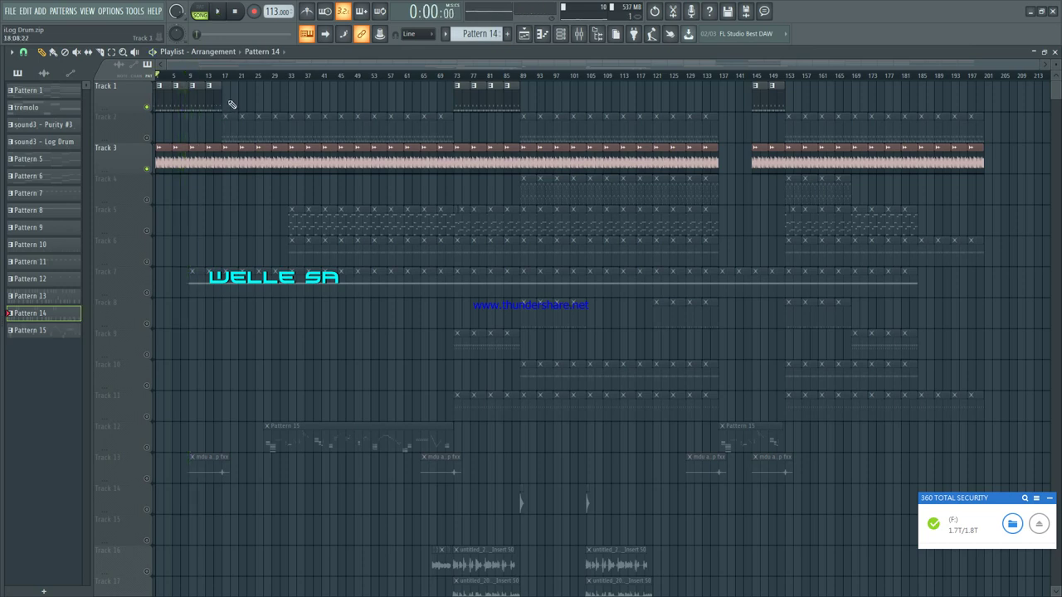
click(226, 77)
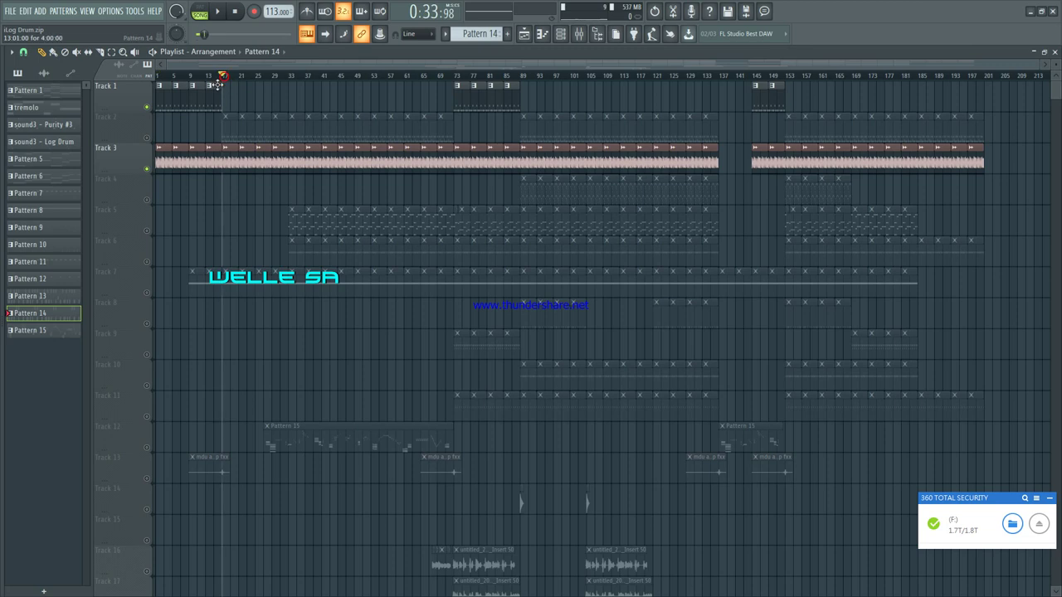
Step: Compare the drum notes of Pattern 14 with those of Pattern 13 in the channel rack
key(F7)
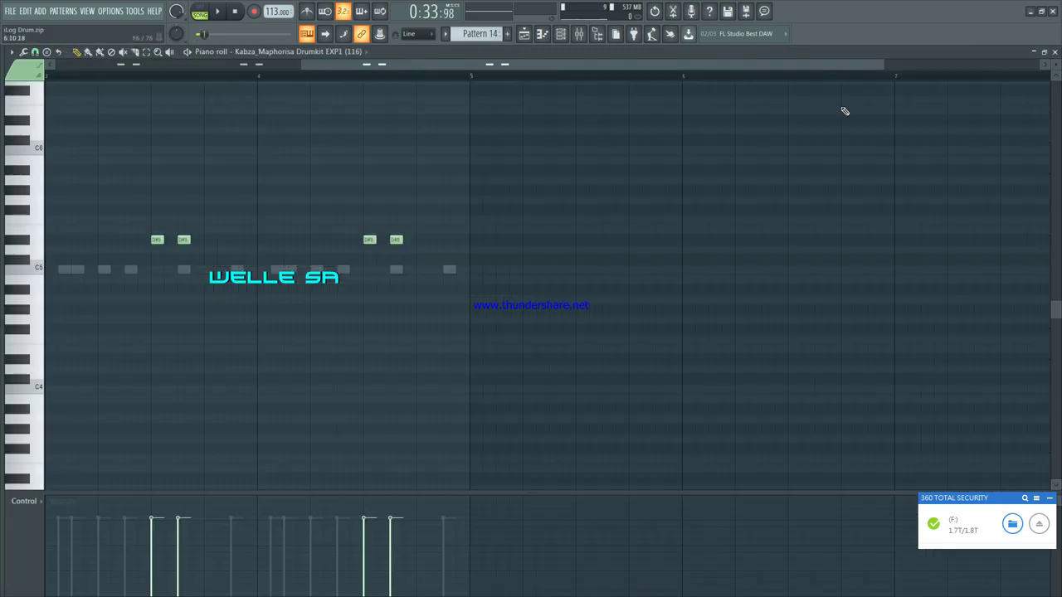
click(1054, 51)
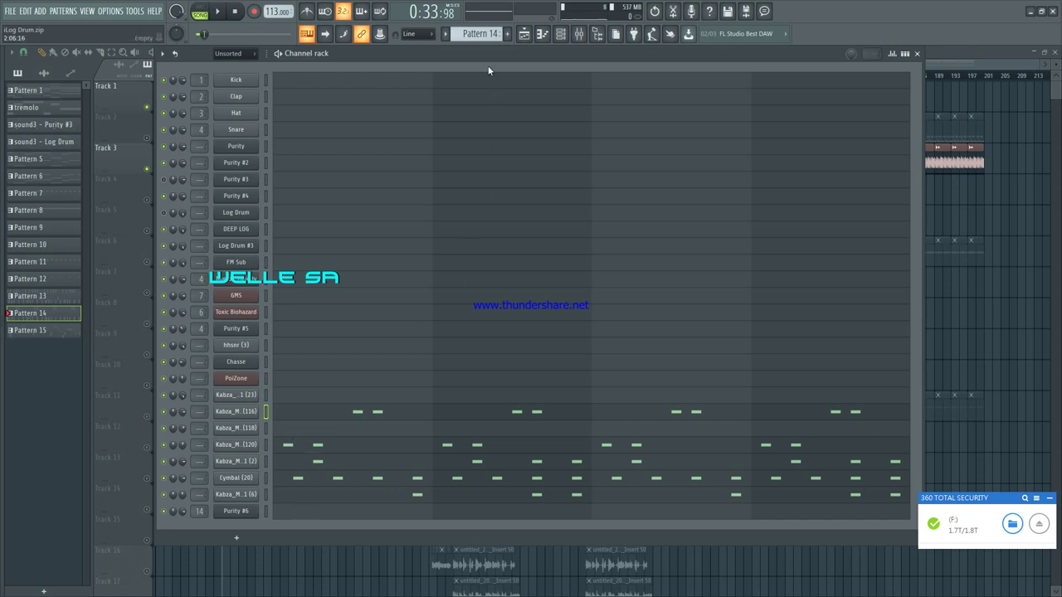
scroll(486, 37, up, 1)
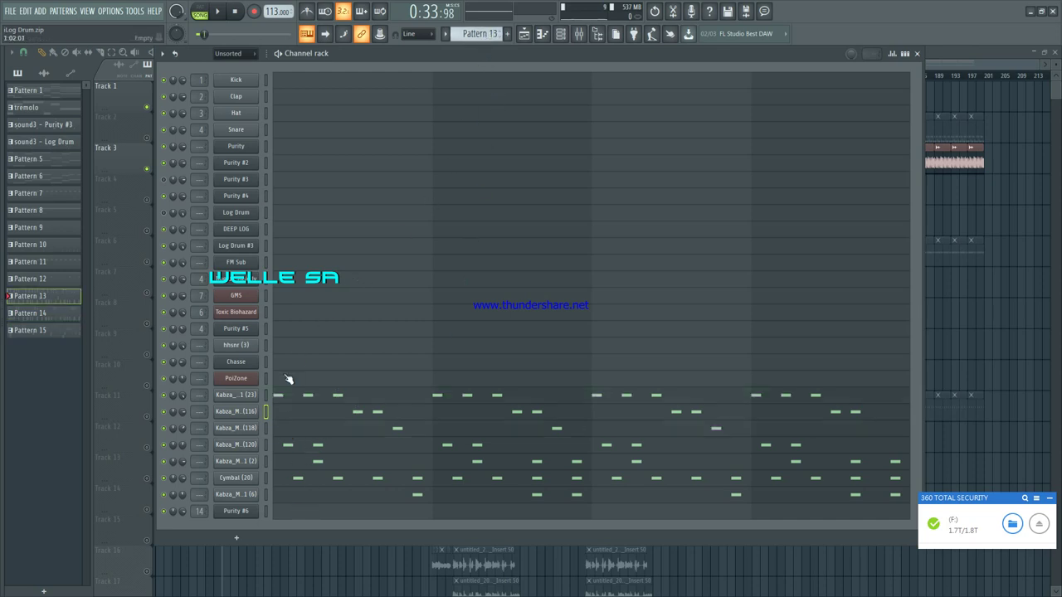
scroll(468, 37, down, 1)
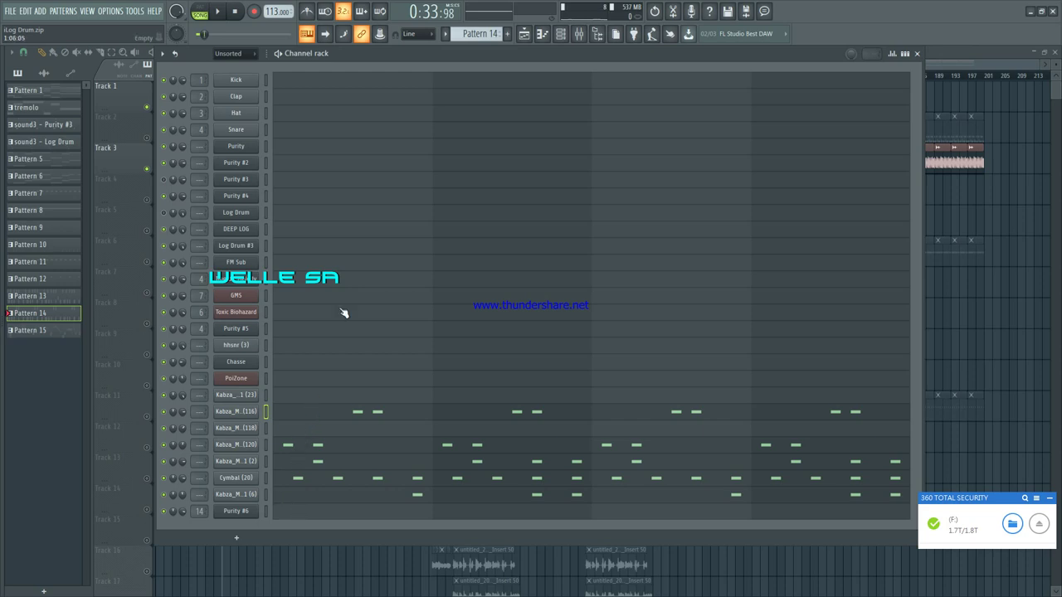
scroll(473, 39, up, 1)
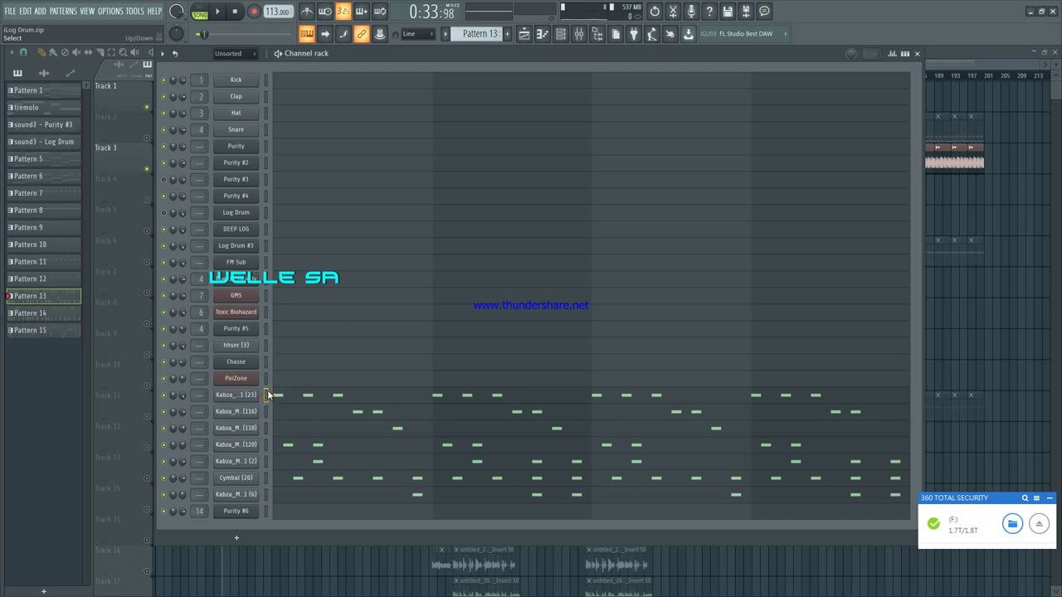
Step: Audition Pattern 13's Kabza (118) and Kabza (6) channels, and return to the playlist
click(267, 428)
click(266, 495)
click(974, 49)
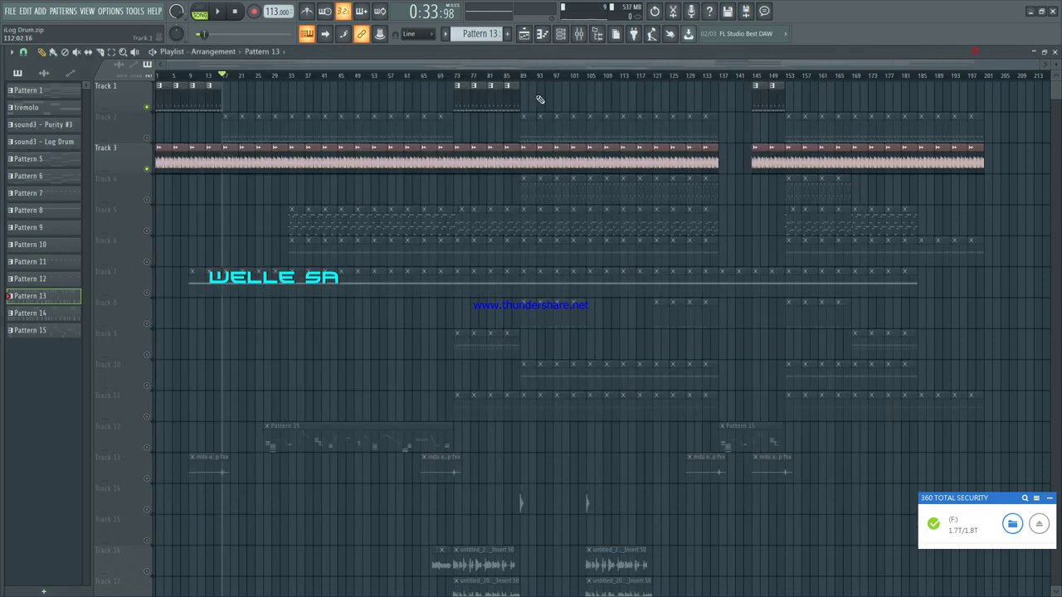
Step: Unmute Tracks 2 and 13 and play the arrangement from bar 13
click(207, 77)
click(147, 138)
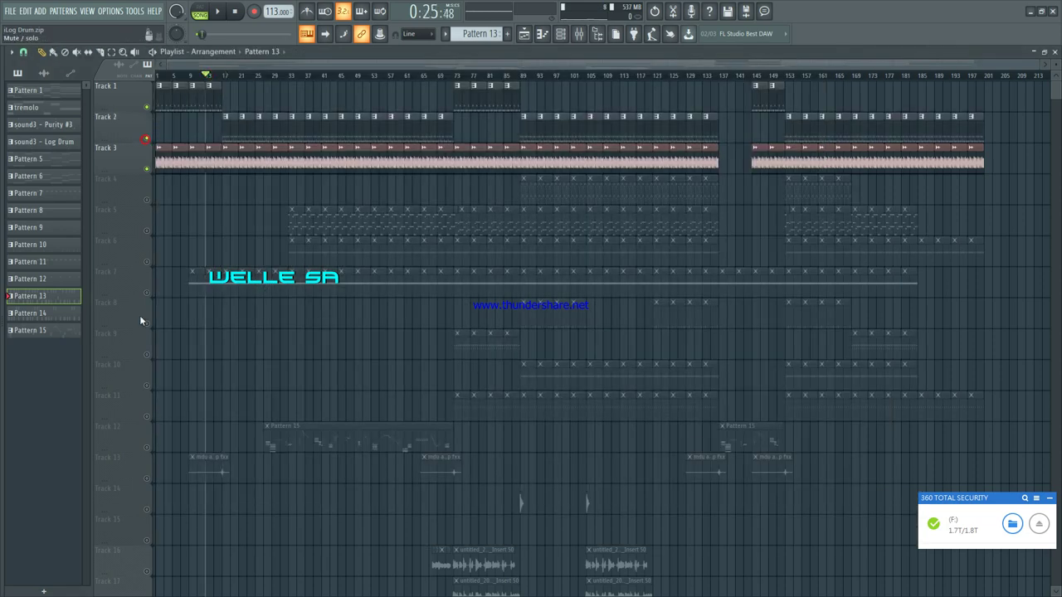
click(149, 478)
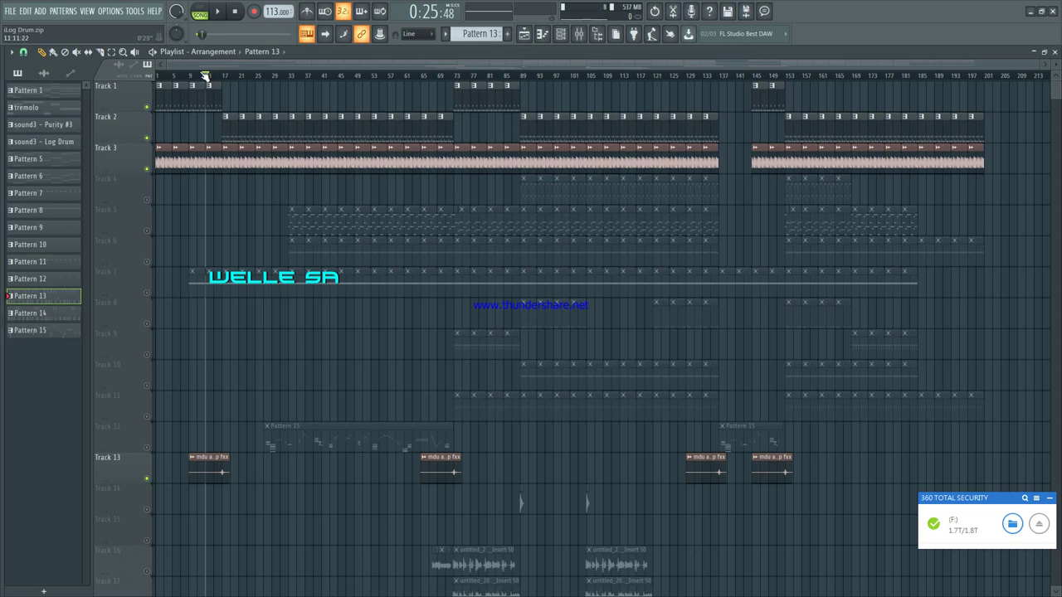
key(space)
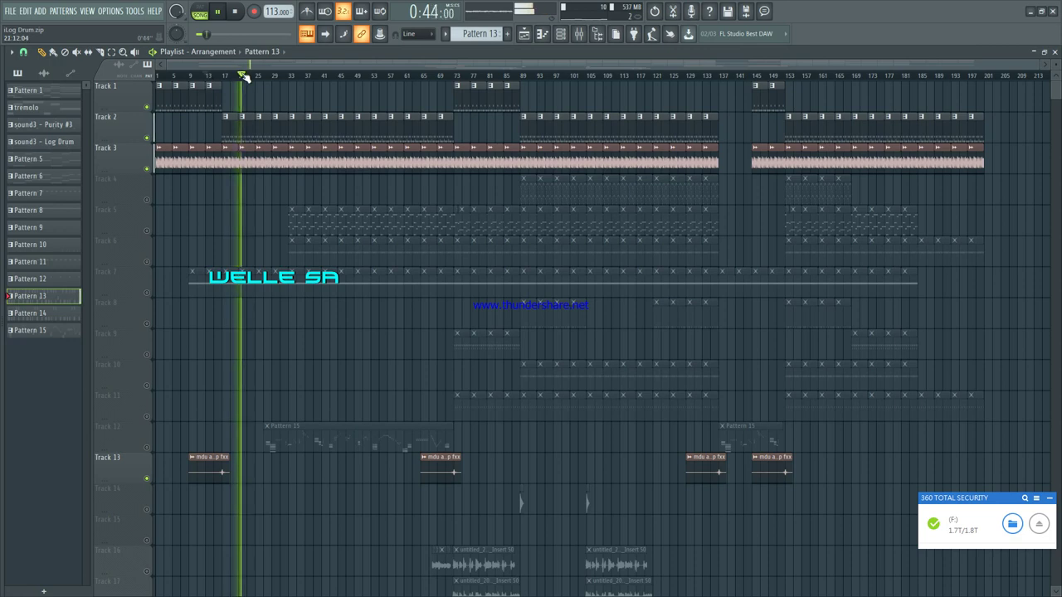
key(space)
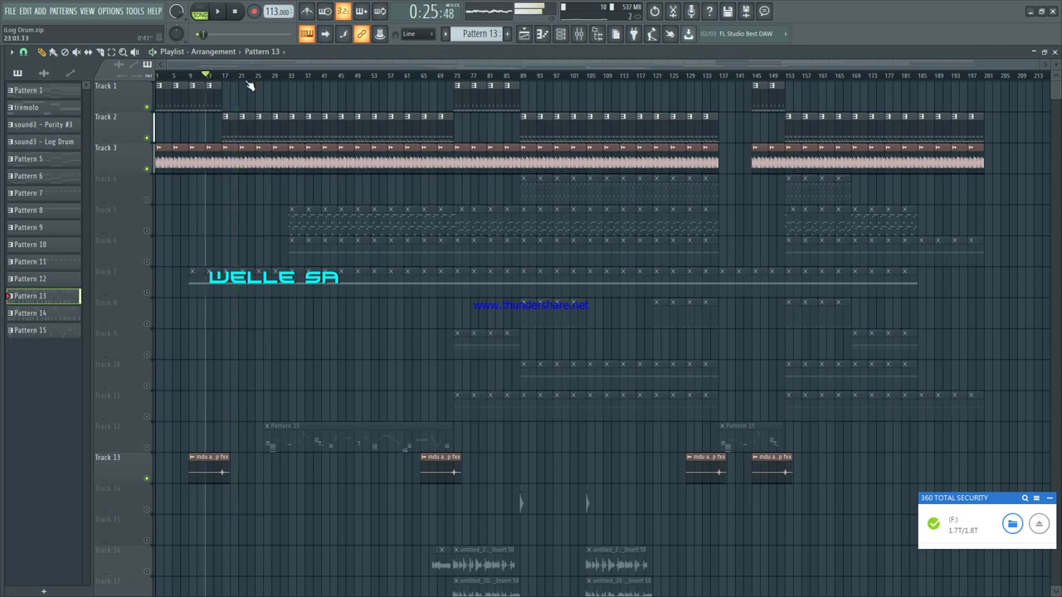
Step: Unmute Track 7 in the playlist and place the playhead at bar 7
click(149, 293)
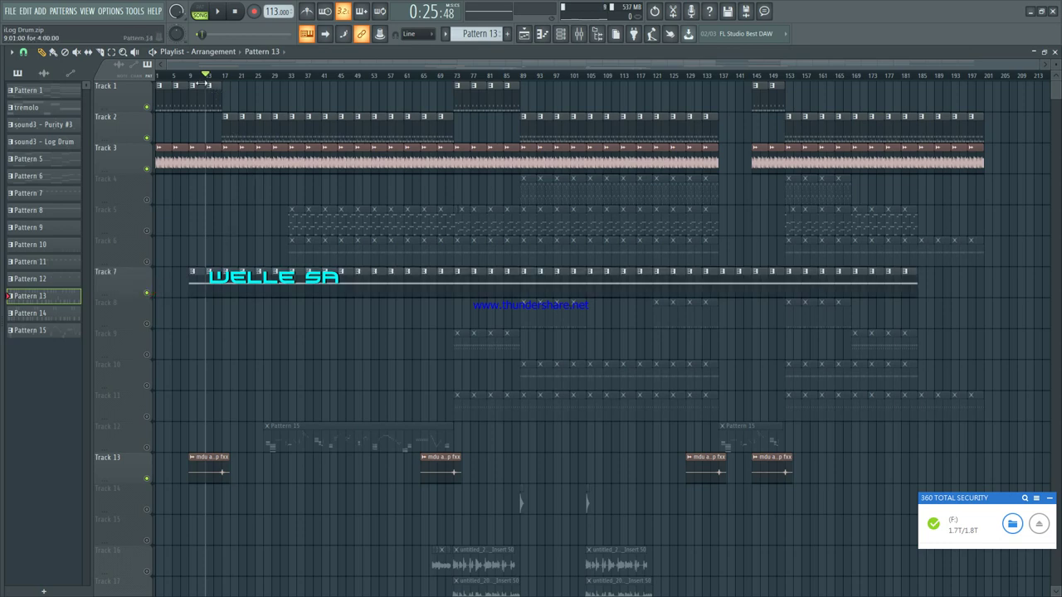
click(190, 76)
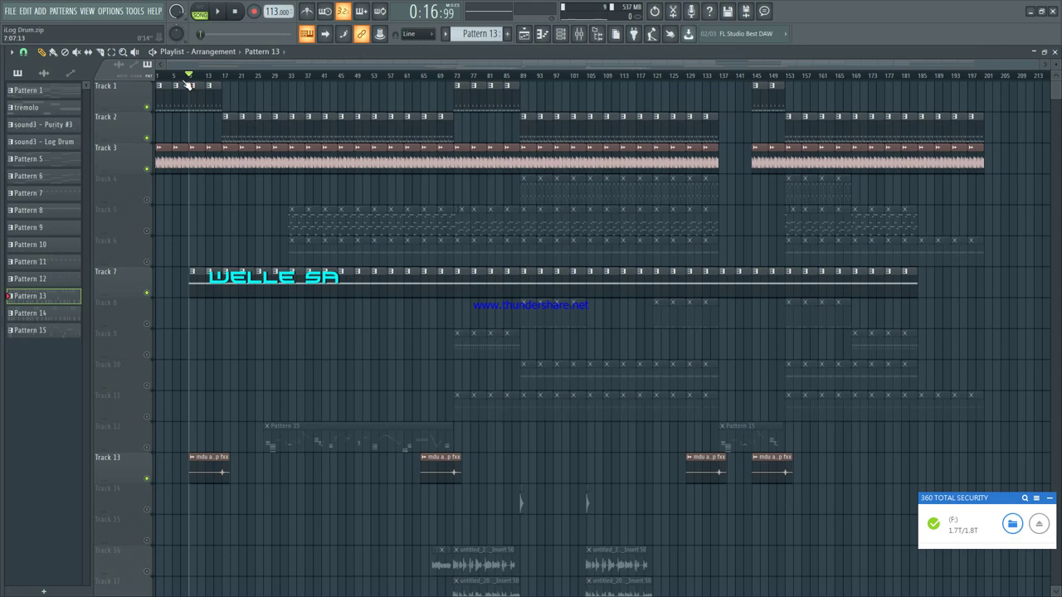
click(183, 77)
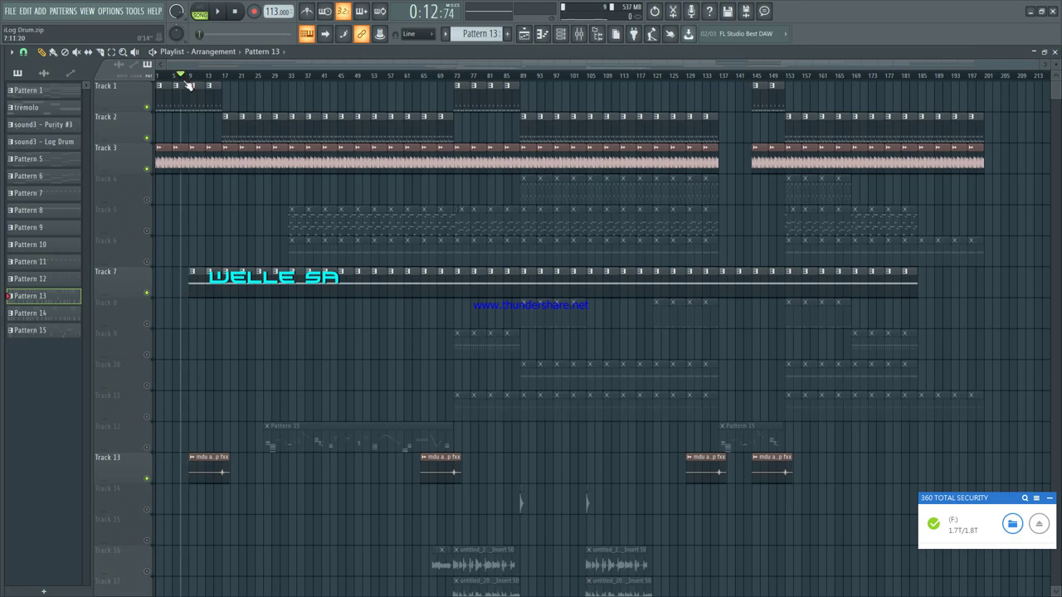
Step: Inspect Pattern 8's note in the piano roll and the Toxic Biohazard instrument that plays it
double_click(197, 294)
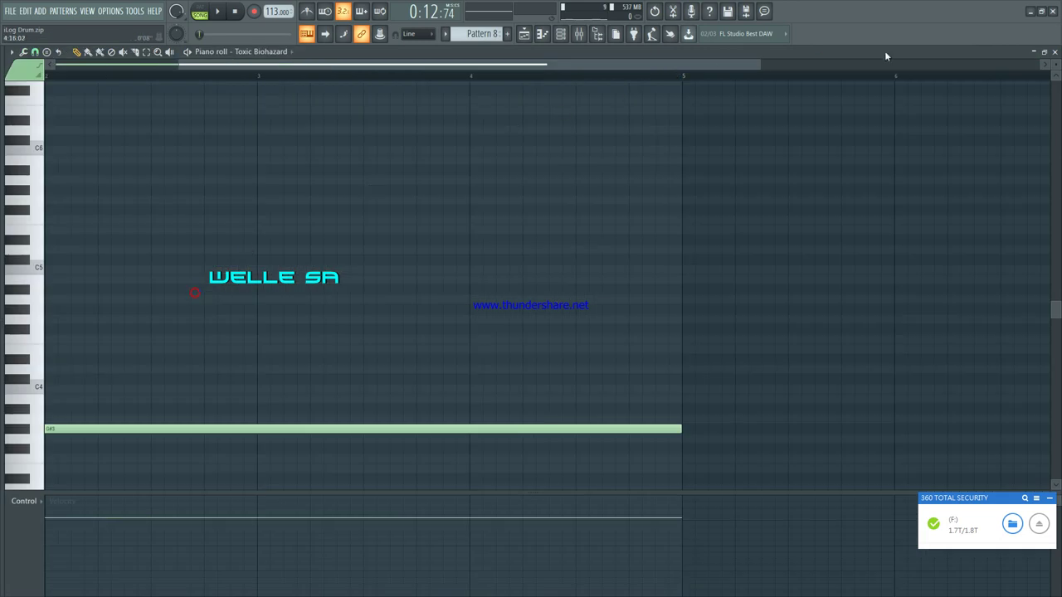
click(1054, 53)
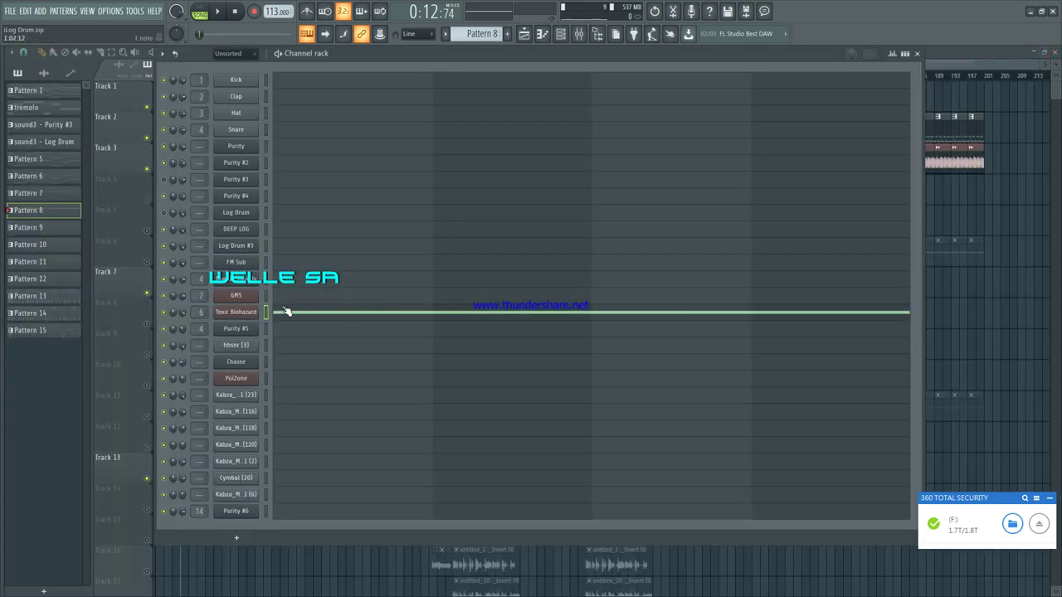
click(253, 311)
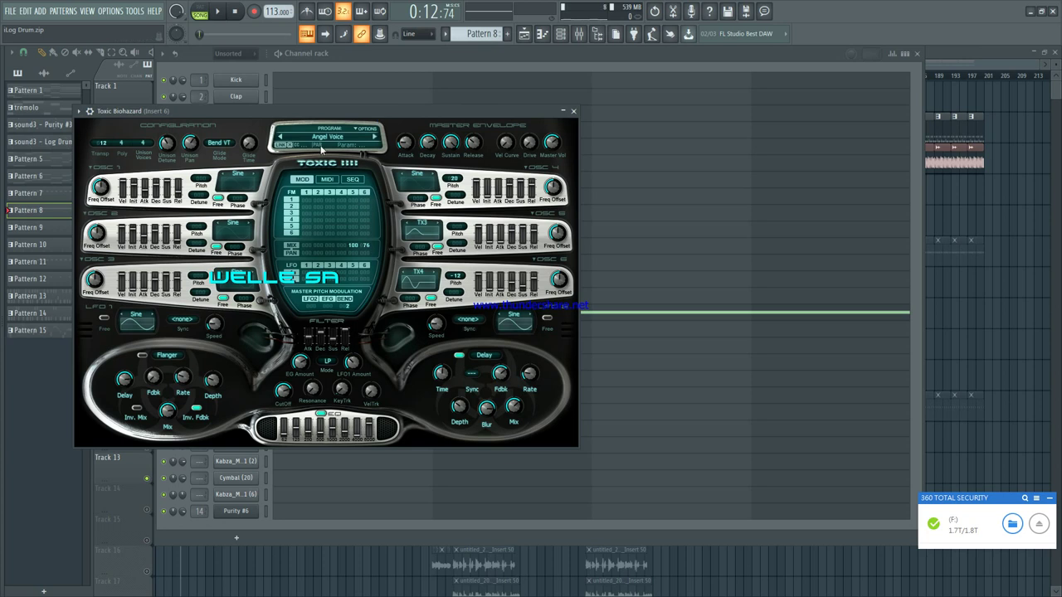
click(573, 111)
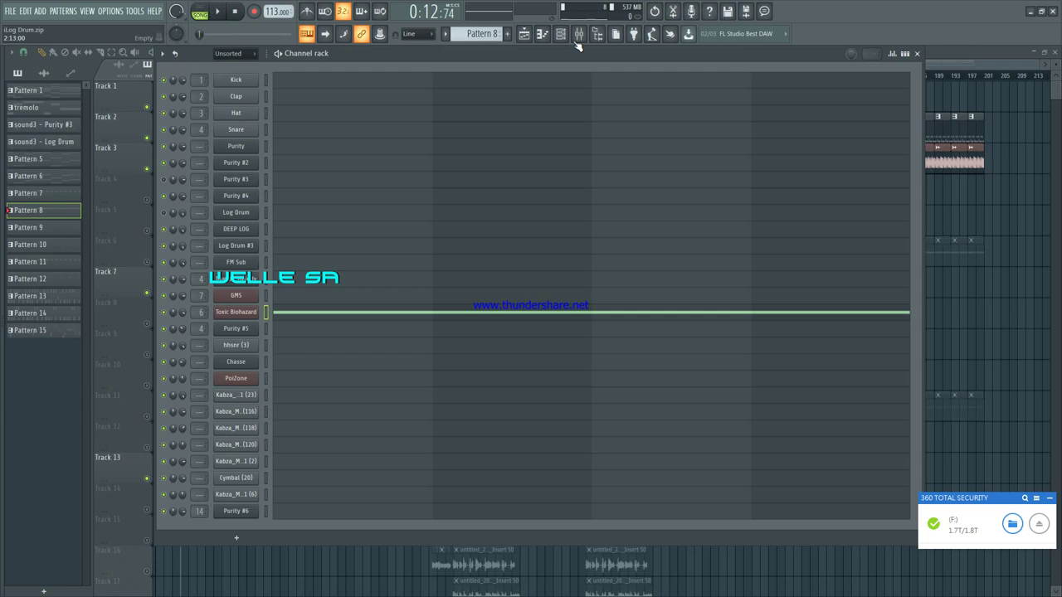
Step: Nudge the low-shelf band of Insert 6's equalizer in the mixer, and return to the playlist
click(579, 34)
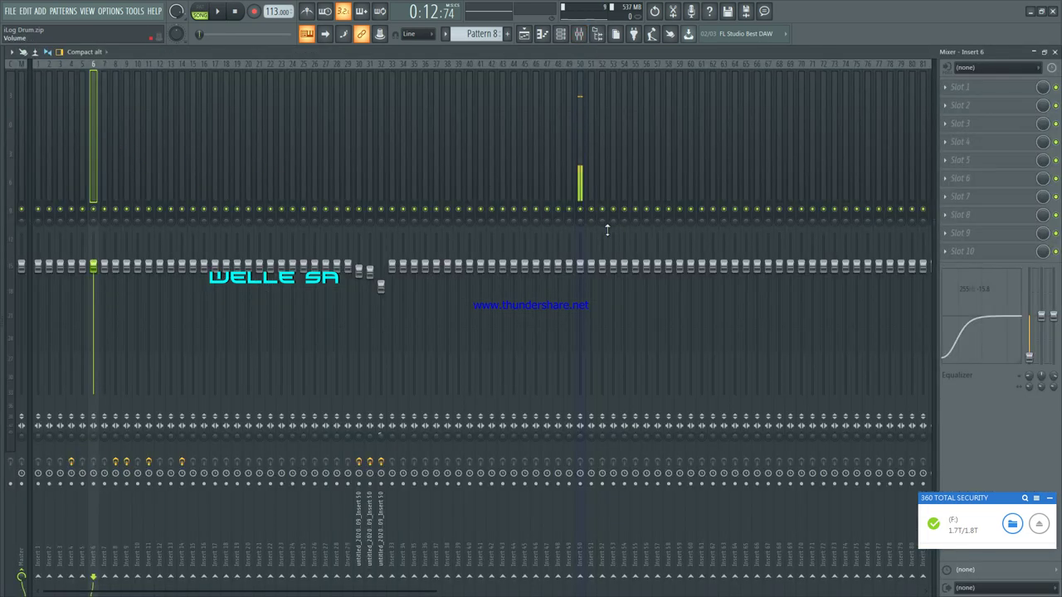
drag(955, 350, 955, 349)
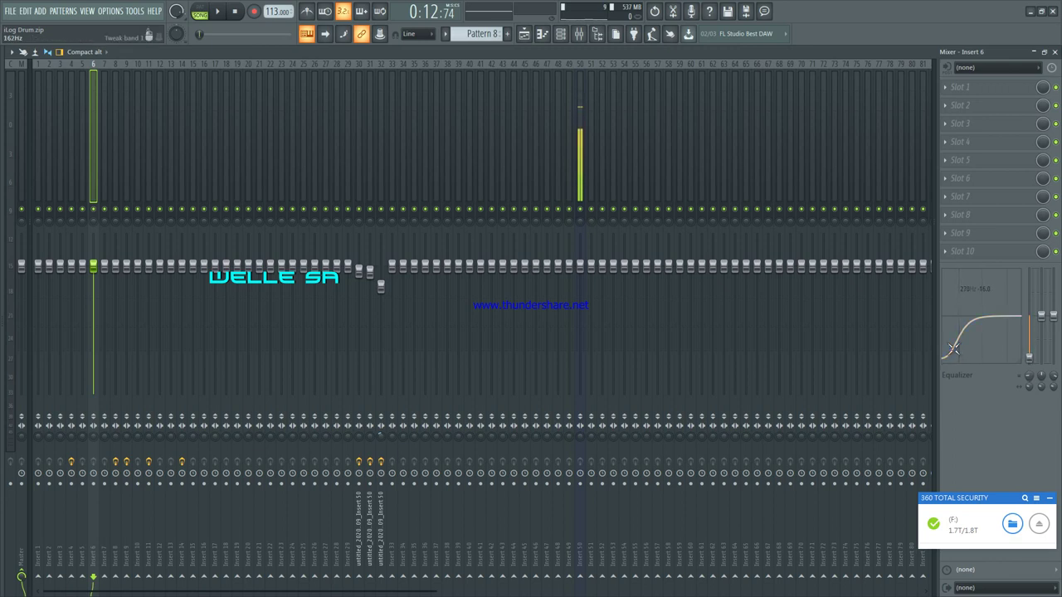
key(space)
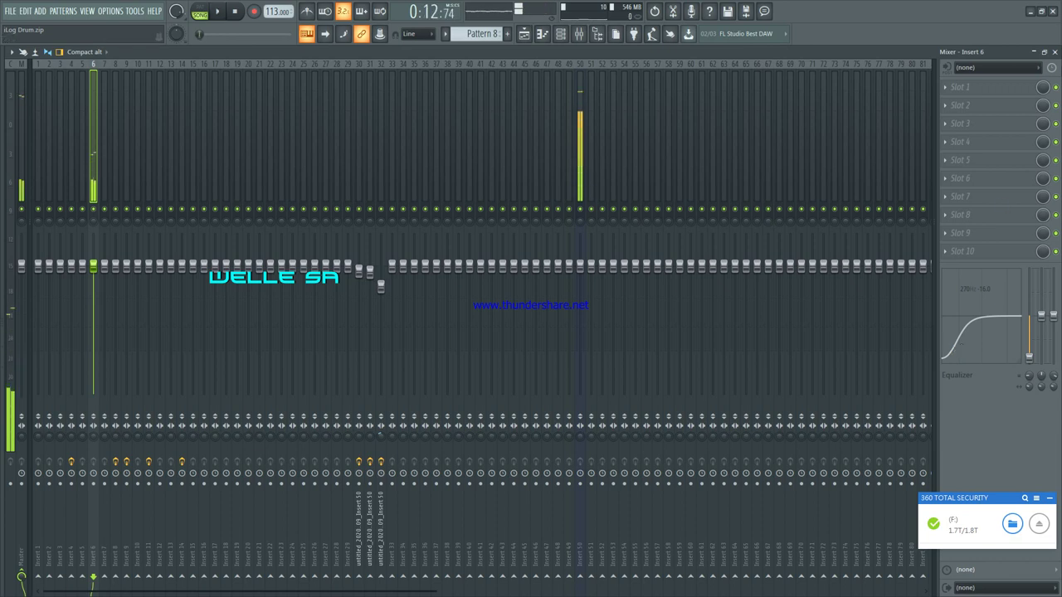
key(F6)
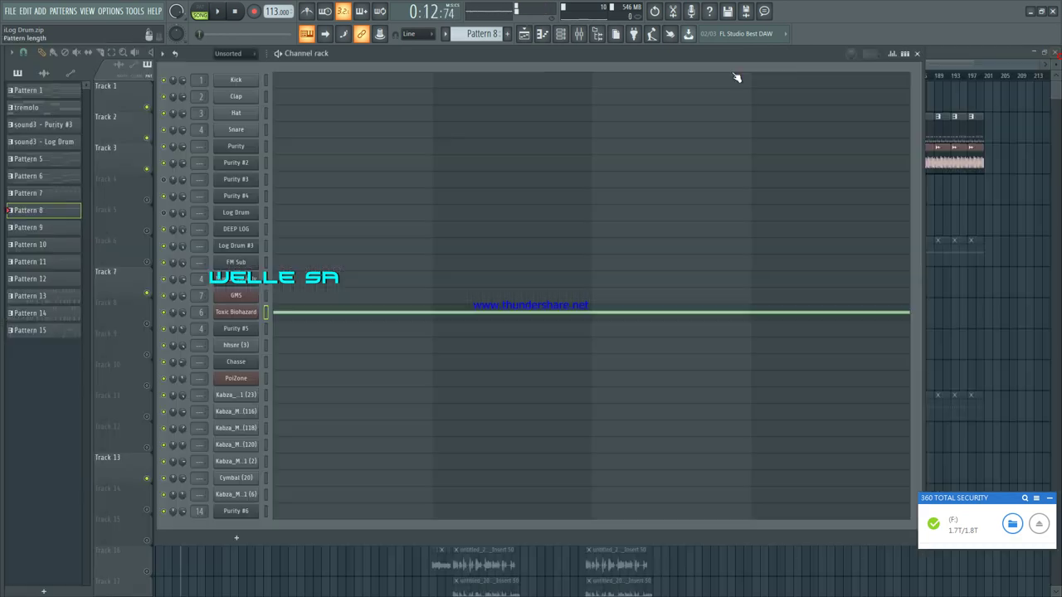
click(950, 59)
Step: Play from bar 9 while flattening Insert 6's low-shelf equalizer band, set it to a full cut at 162 Hz, and stop playback in the playlist
click(191, 76)
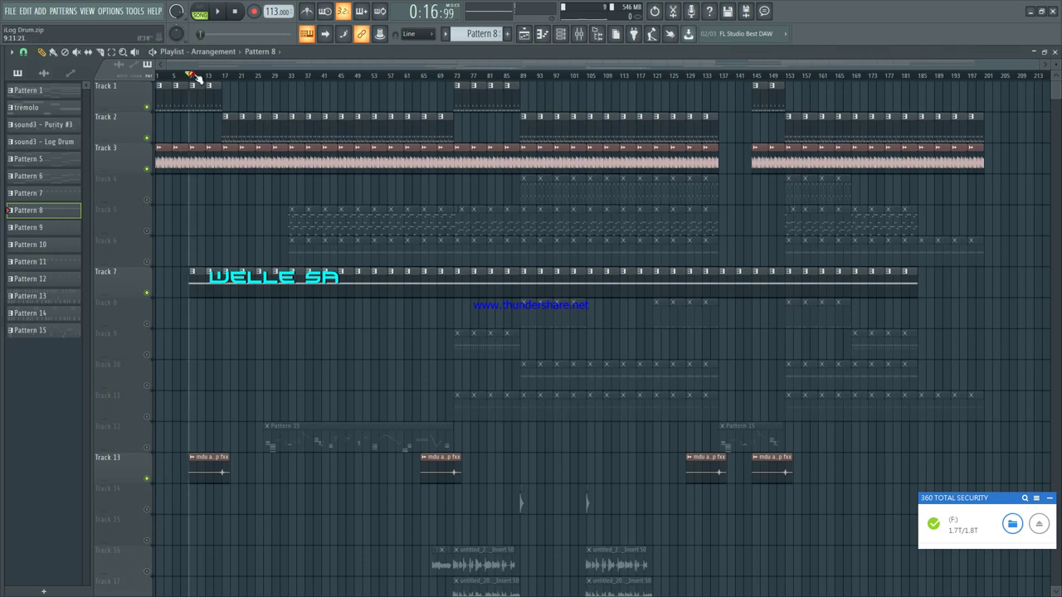
click(579, 33)
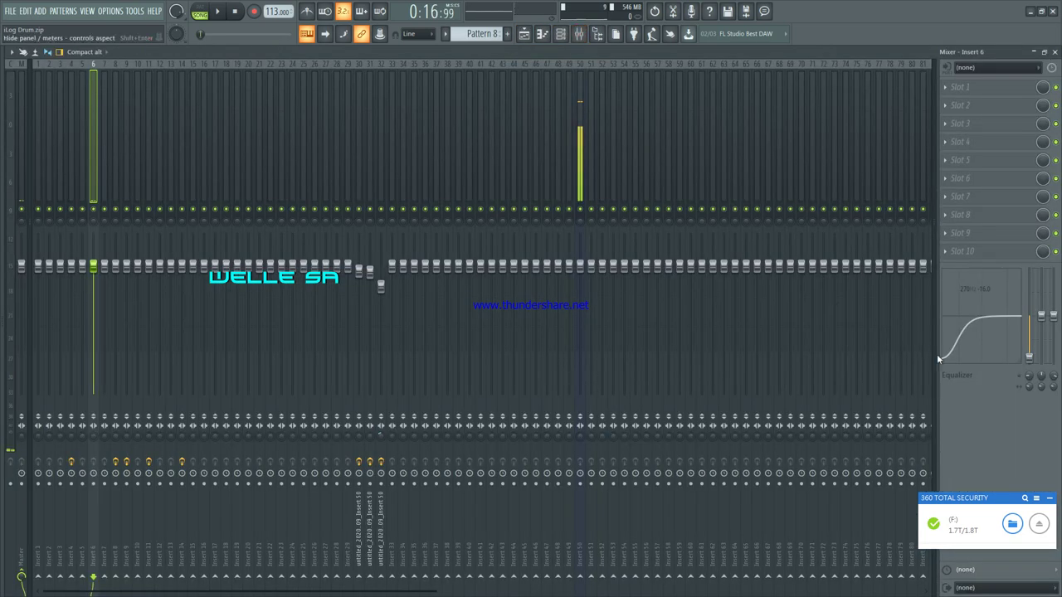
drag(937, 358, 940, 365)
key(space)
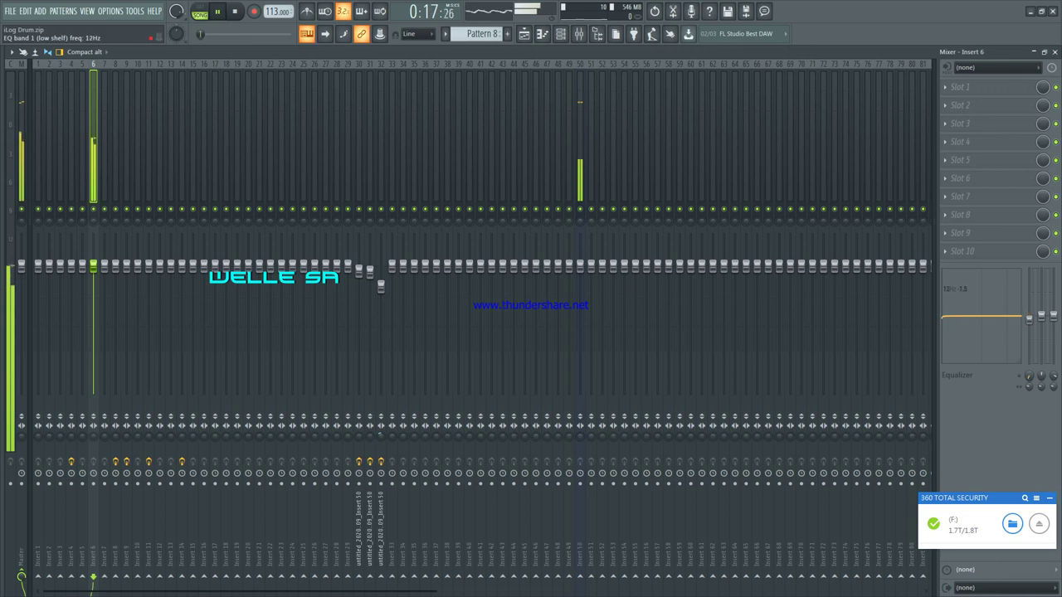
drag(940, 317, 972, 363)
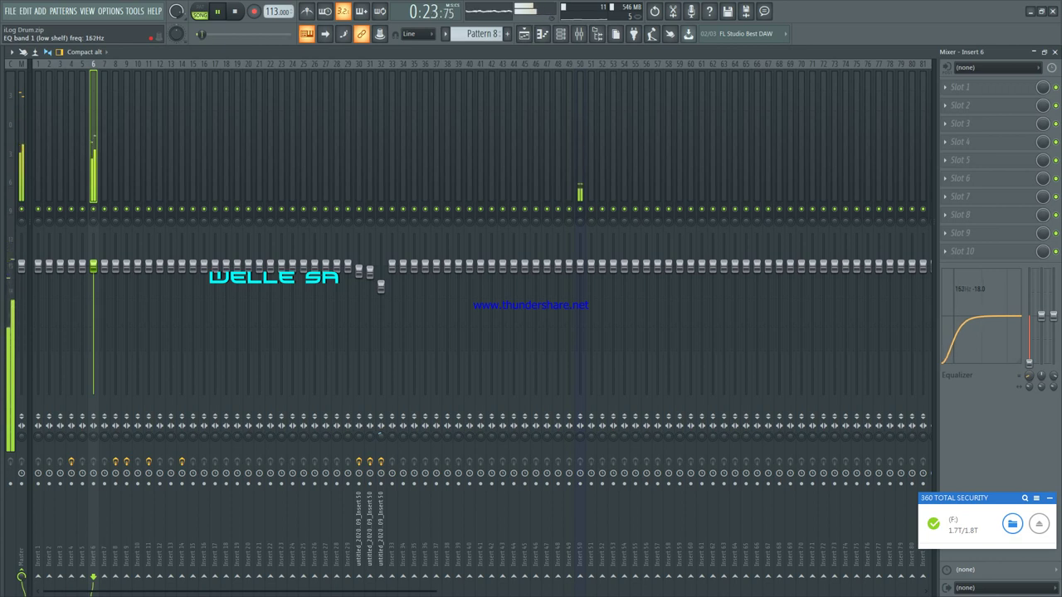
click(1054, 52)
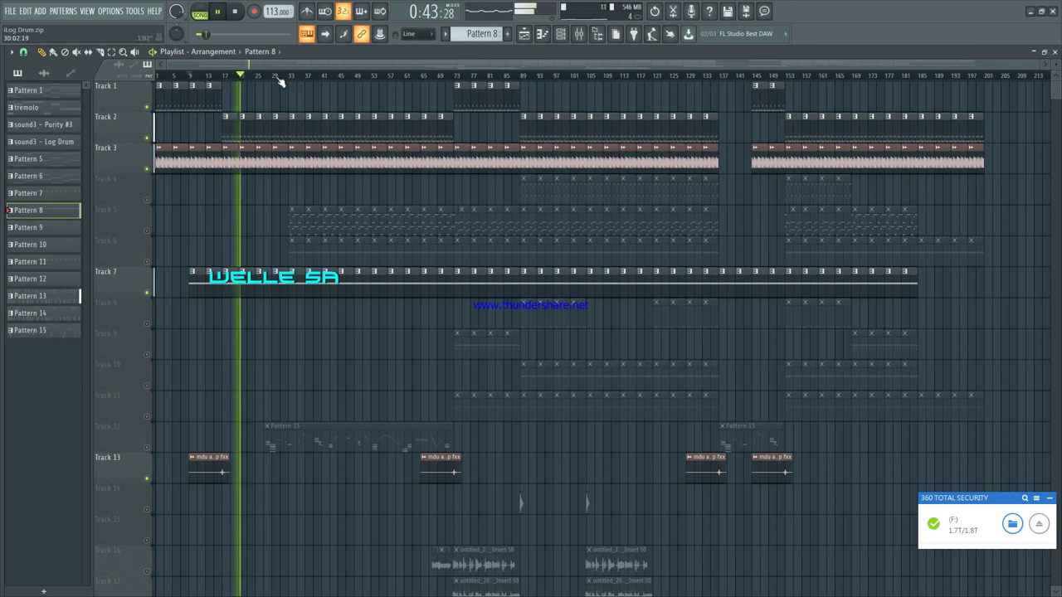
key(space)
Step: Place the playhead at bar 25 and unmute Track 12
click(261, 75)
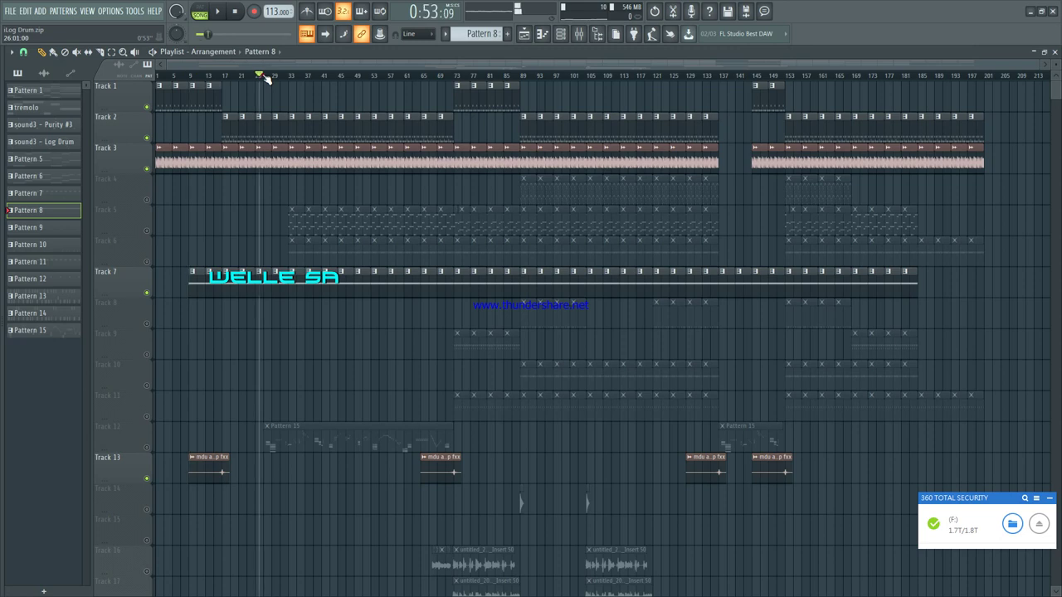
click(257, 78)
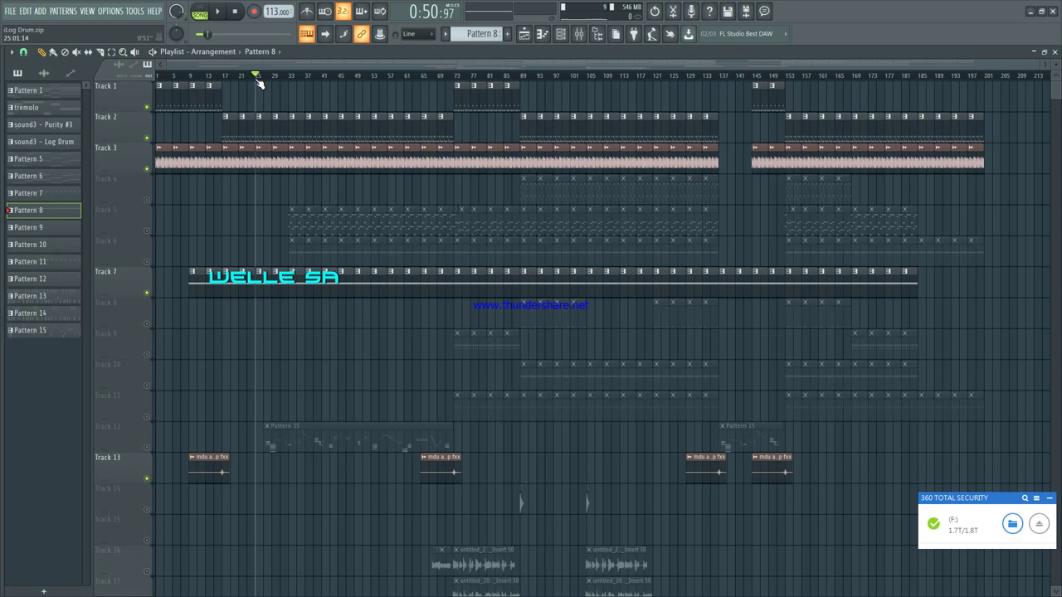
click(148, 446)
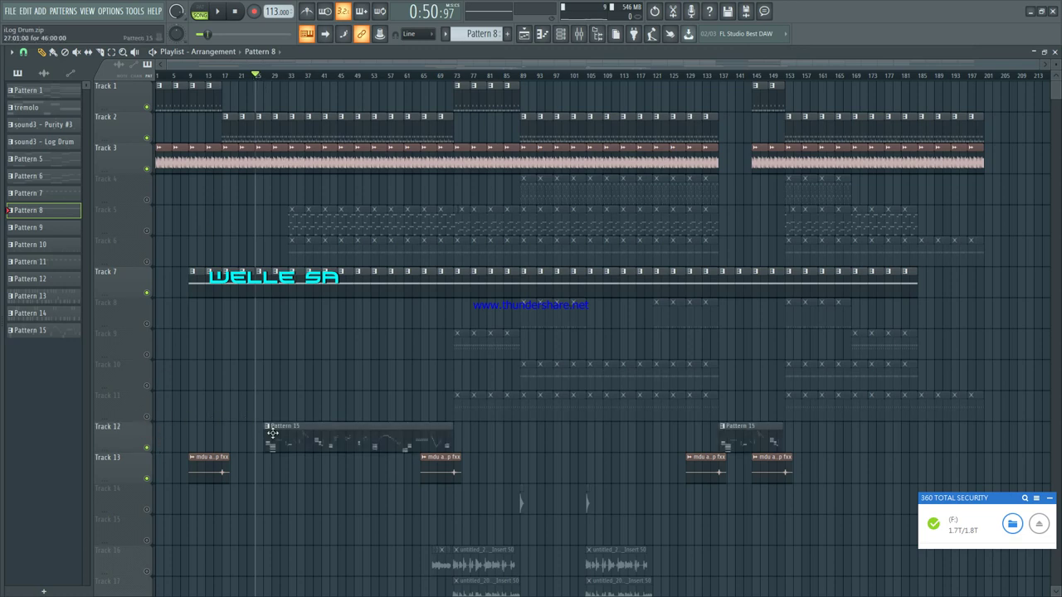
Step: Examine all of Pattern 15's Purity #6 notes across their full length and pitch range, and return to the playlist
double_click(311, 438)
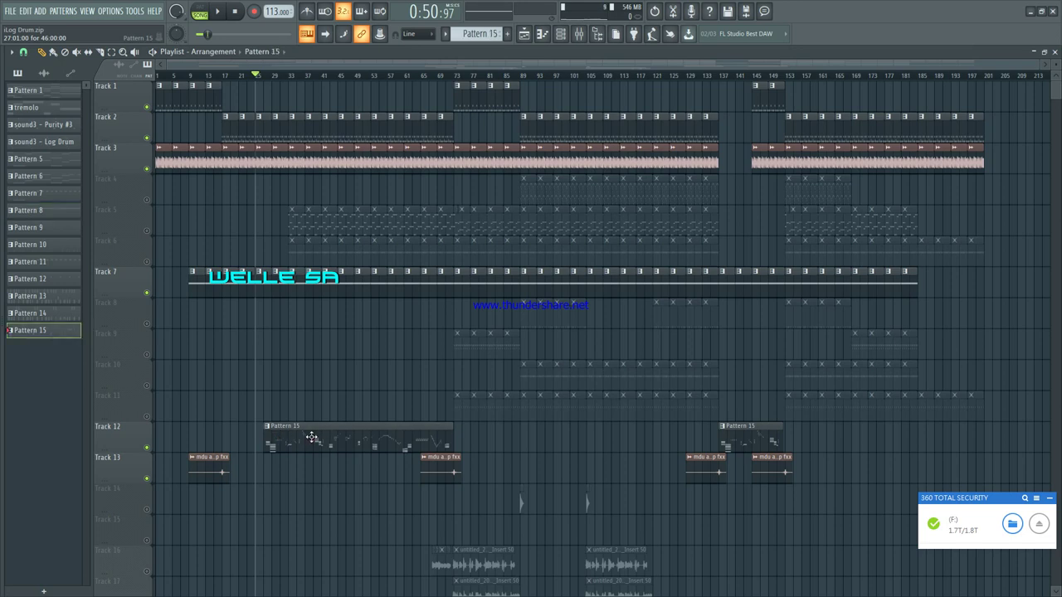
scroll(359, 75, down, 10)
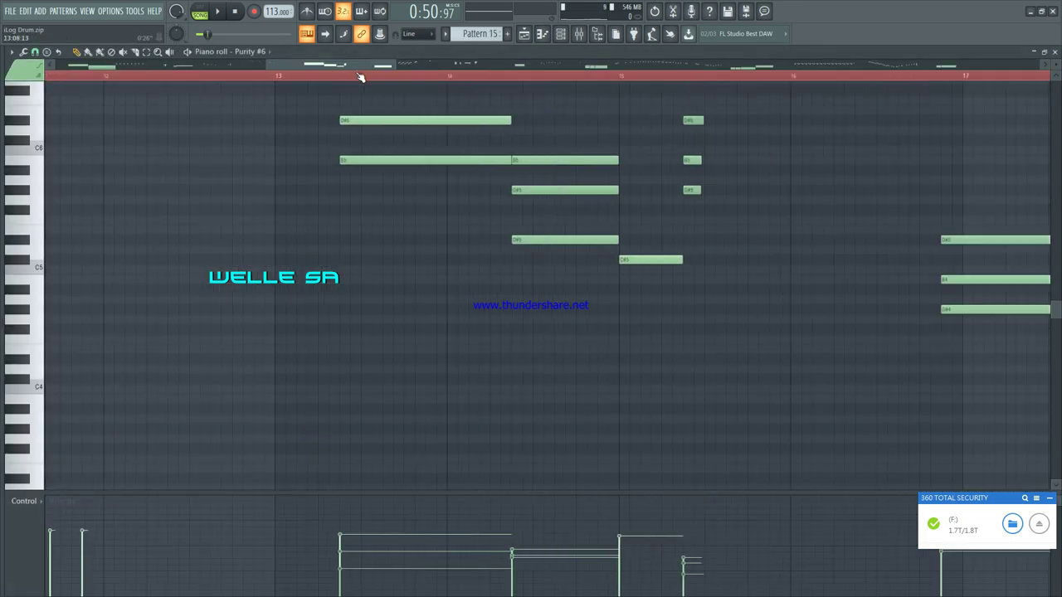
scroll(359, 75, down, 2)
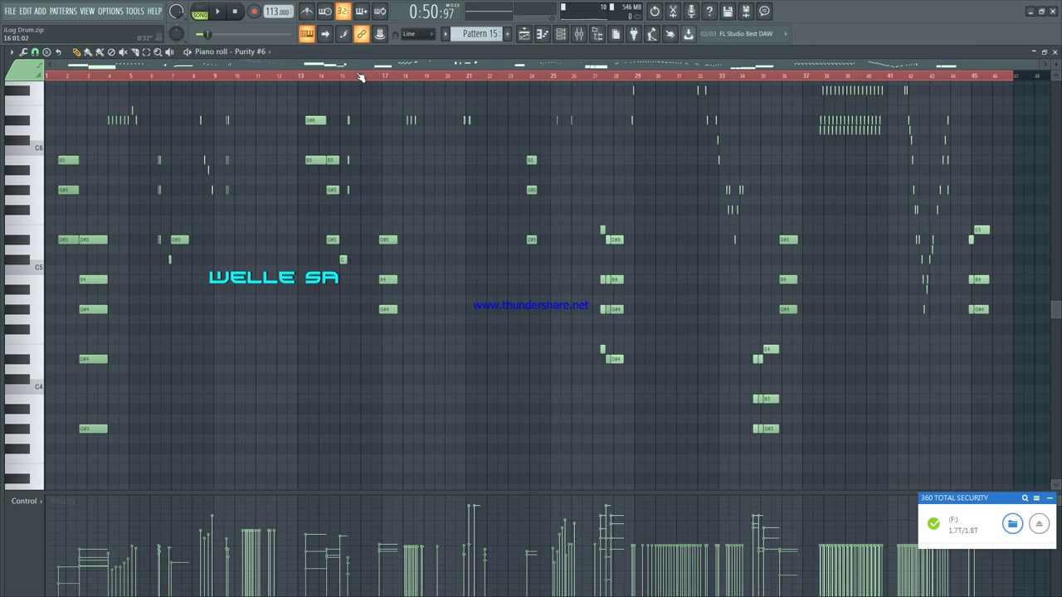
scroll(326, 169, up, 3)
scroll(326, 169, up, 5)
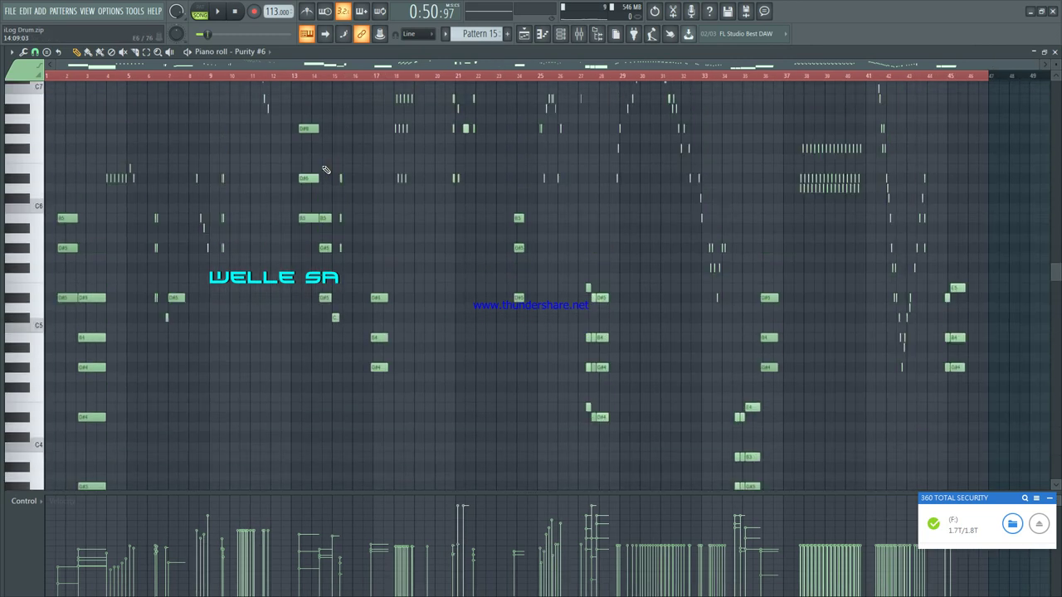
scroll(326, 169, up, 1)
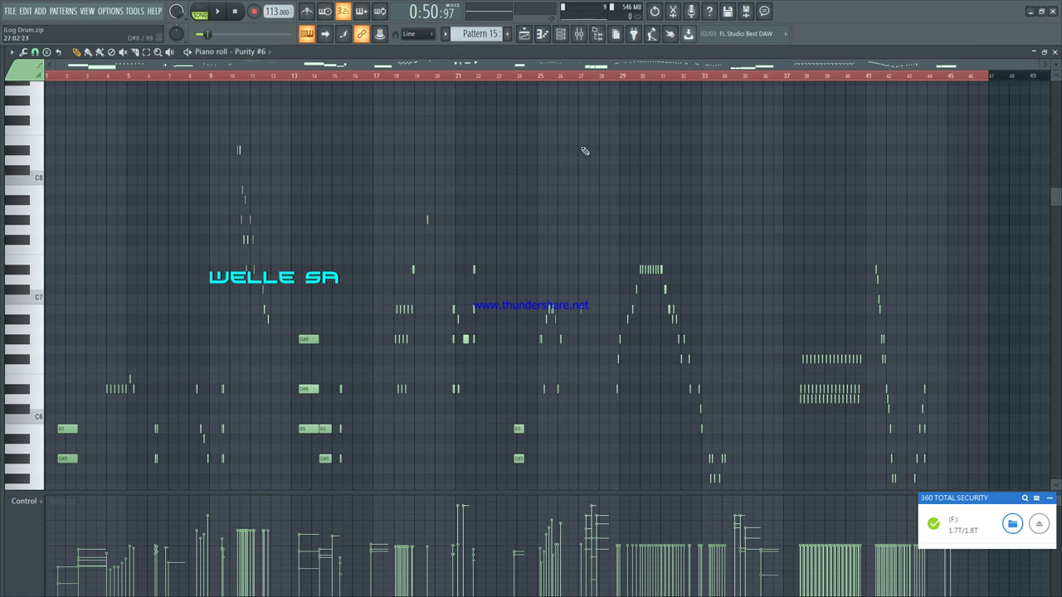
click(1055, 51)
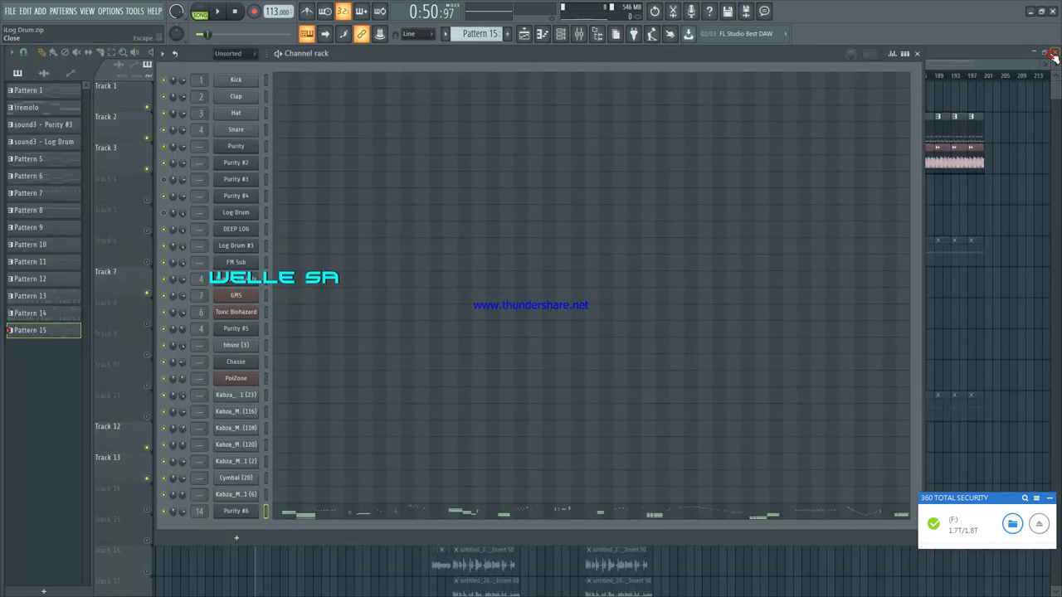
click(917, 53)
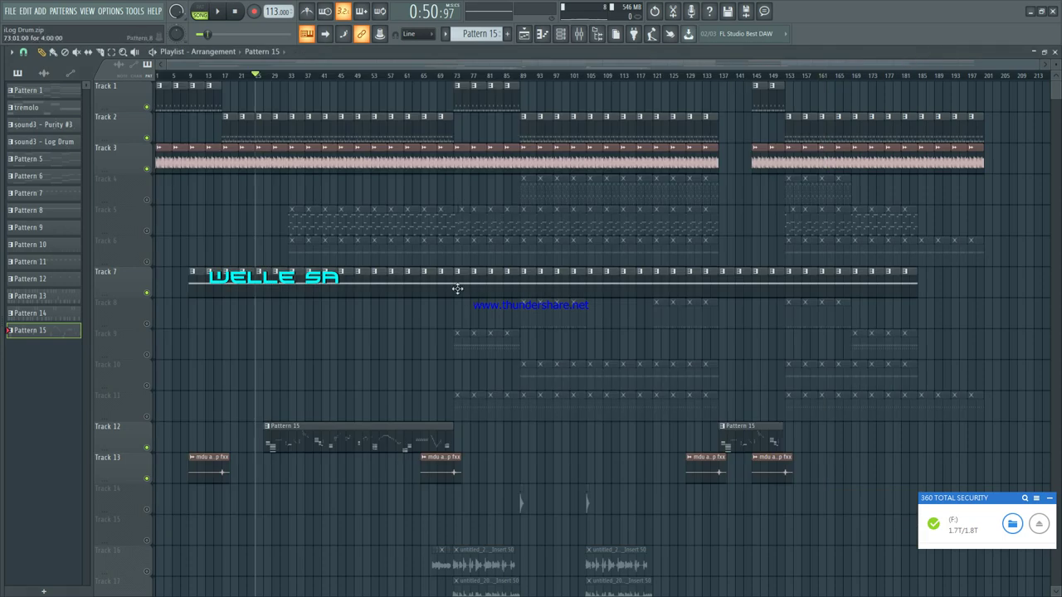
Step: Recheck Pattern 15's notes and view the preset loaded in the Purity #6 instrument, and return to the playlist
double_click(304, 442)
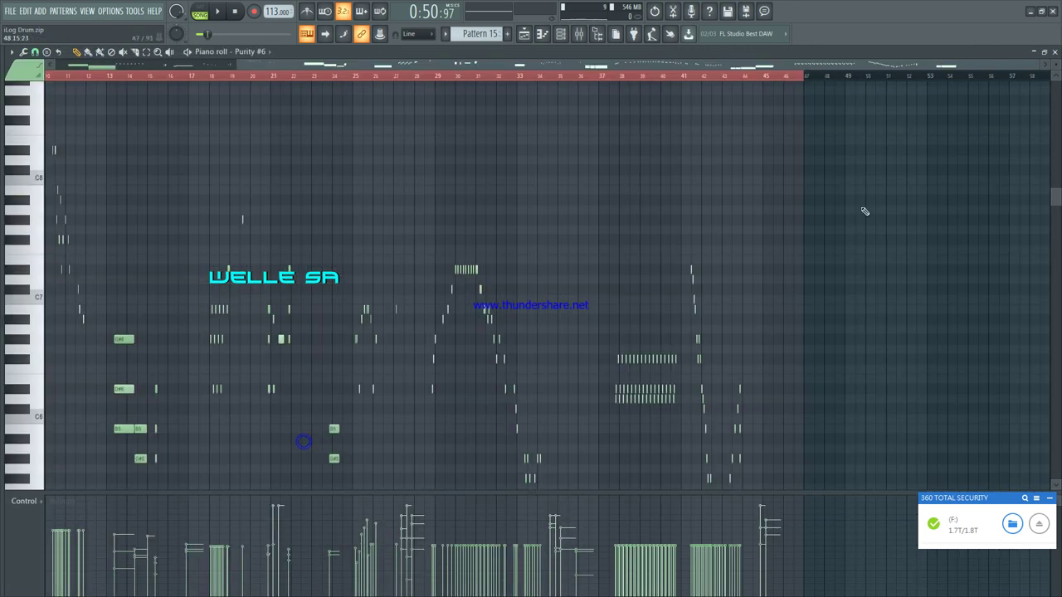
click(1055, 53)
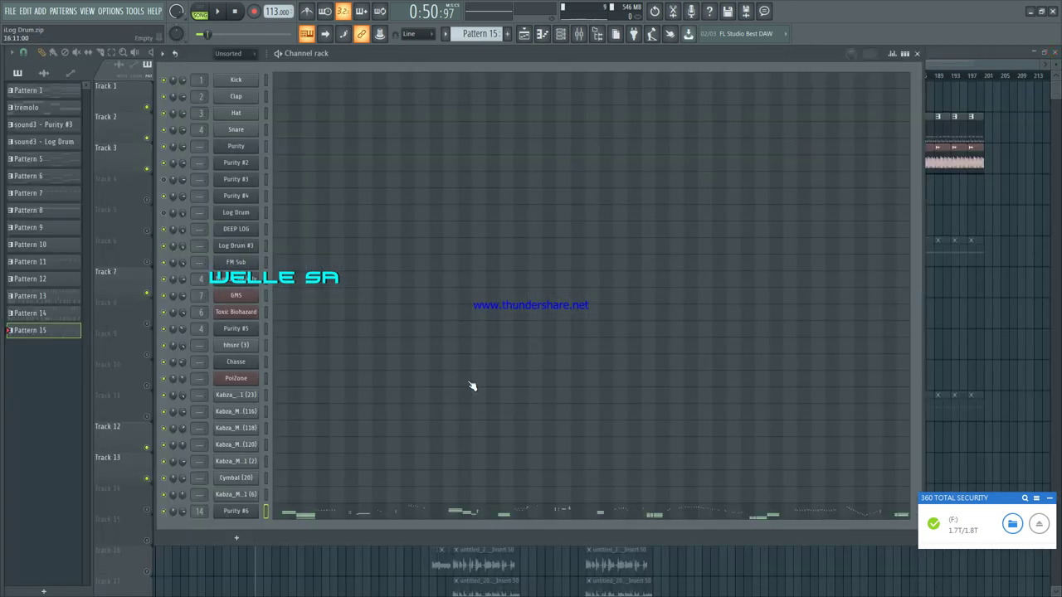
click(251, 510)
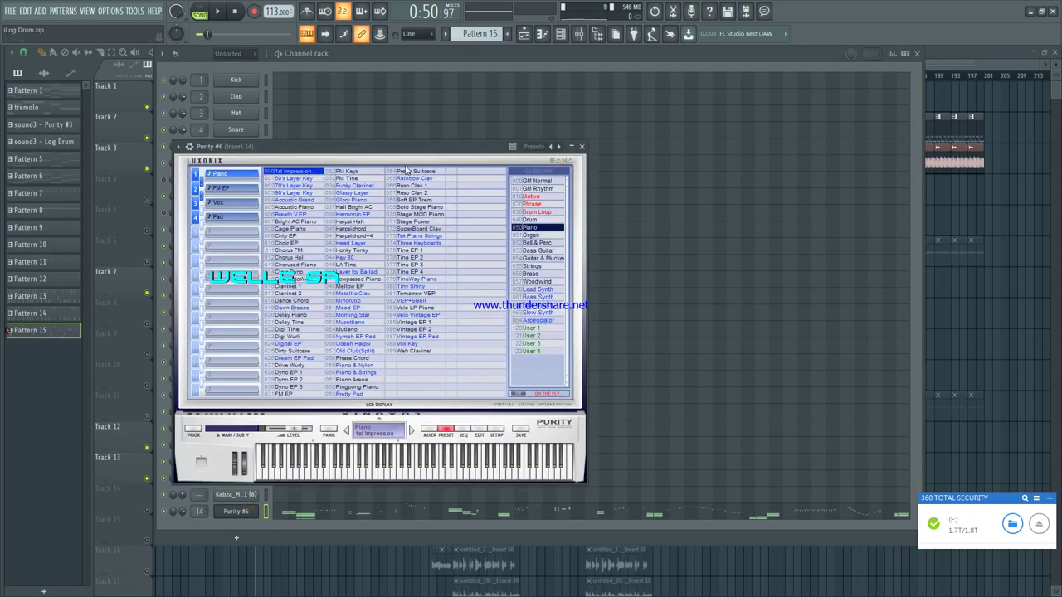
click(581, 146)
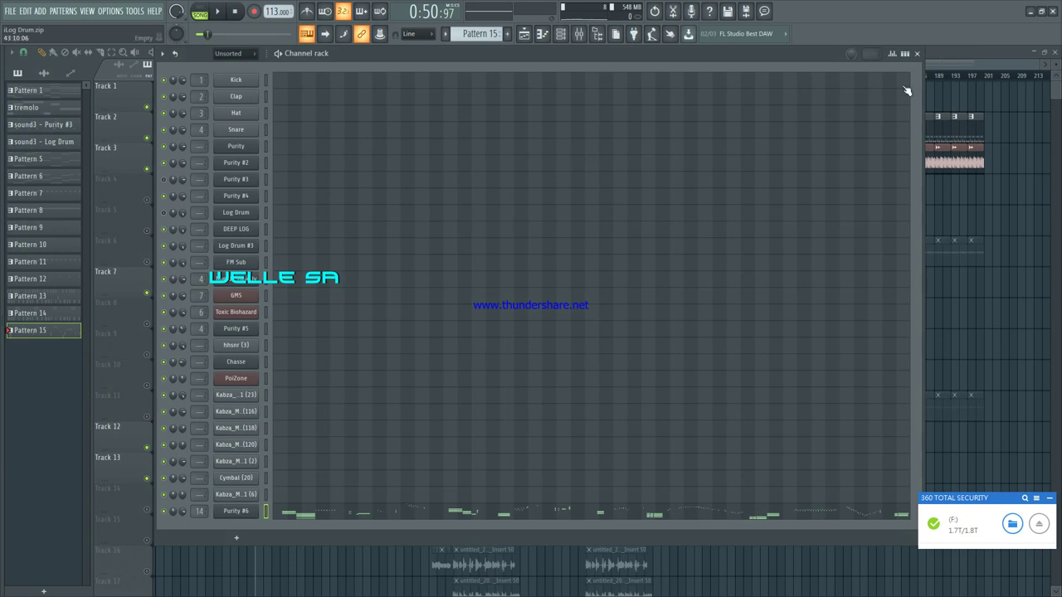
click(960, 56)
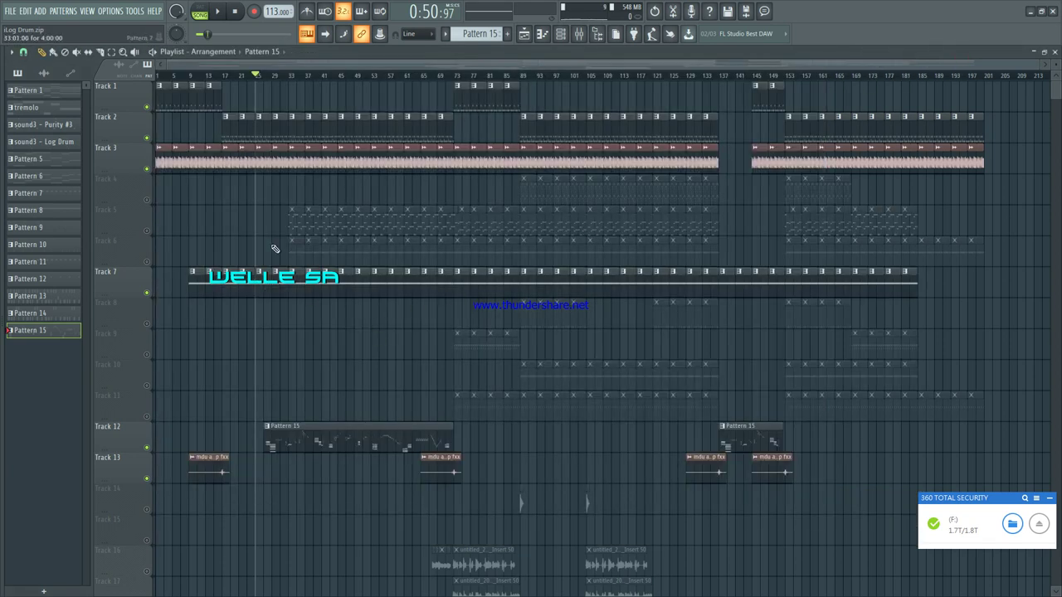
Step: Unmute Tracks 5 and 6, and examine Pattern 5's DEEP LOG notes in the piano roll
click(148, 232)
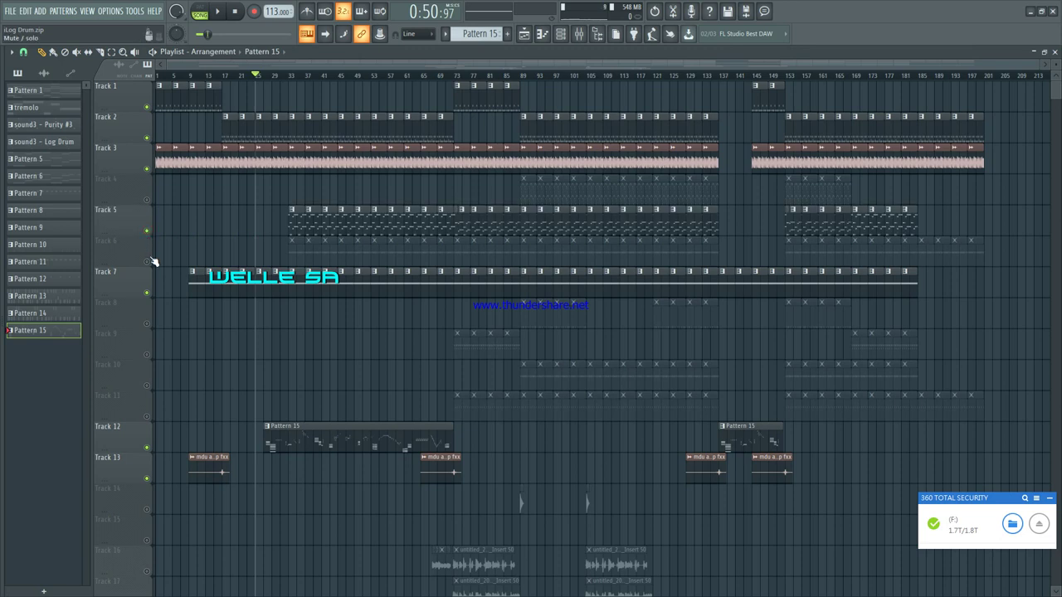
click(155, 268)
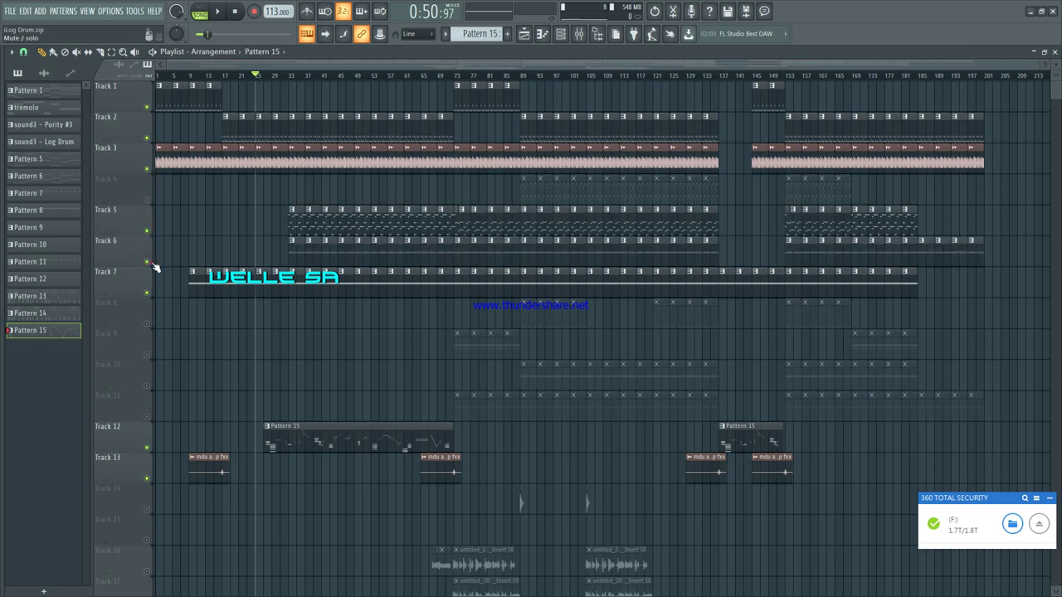
double_click(301, 230)
click(367, 64)
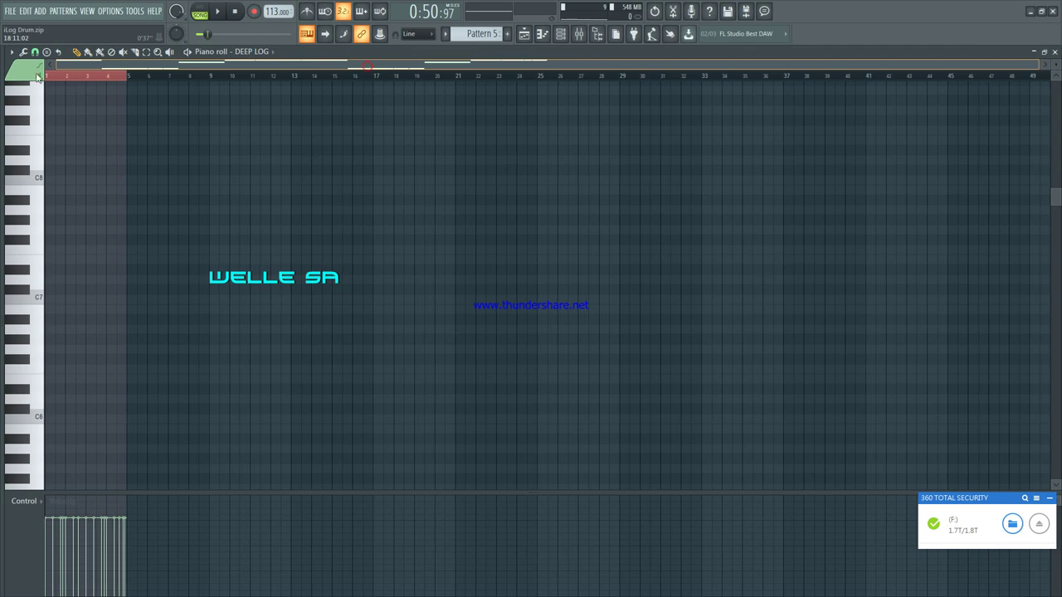
scroll(190, 161, down, 10)
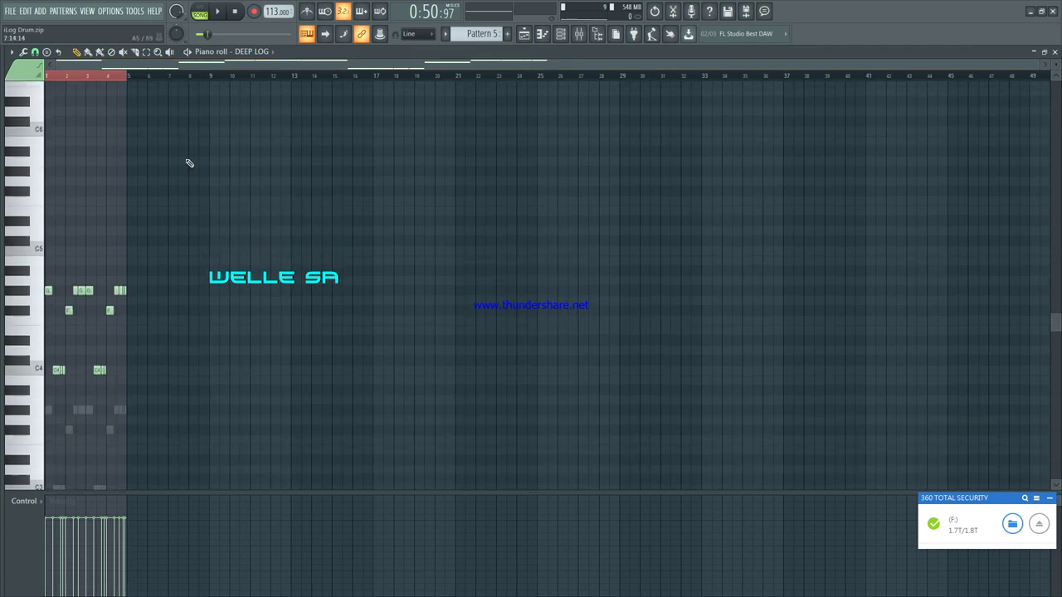
Step: Examine Pattern 5's DEEP LOG notes up close across their full length, and close the piano roll
scroll(237, 78, up, 5)
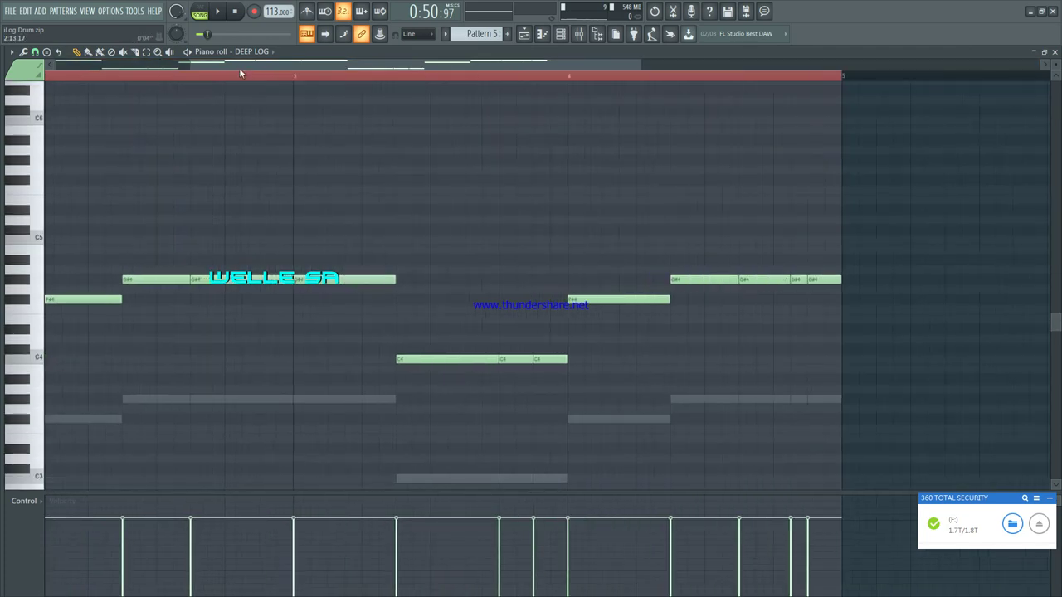
scroll(184, 75, left, 2)
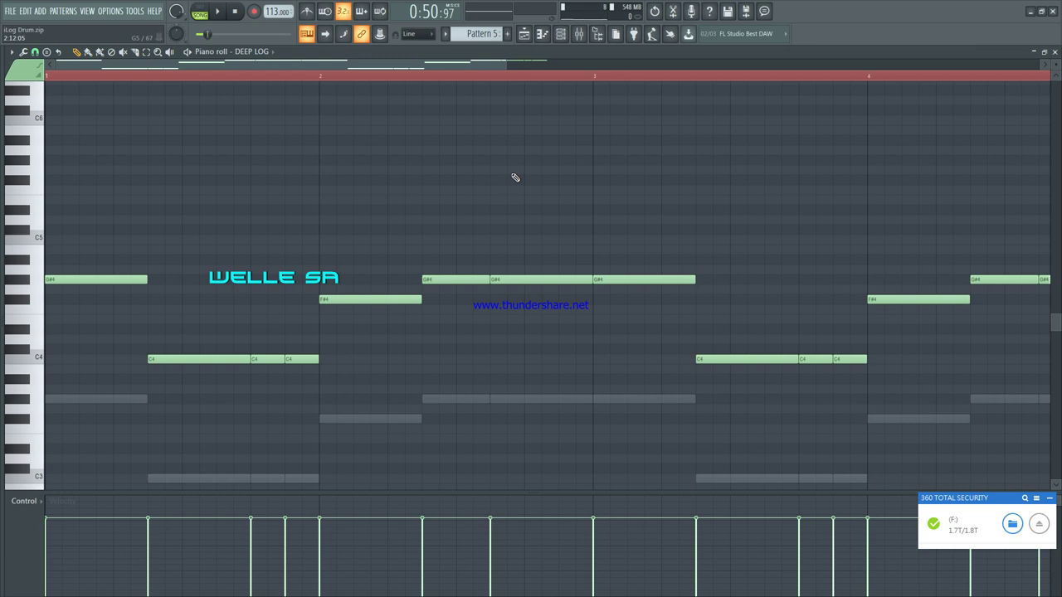
scroll(531, 85, down, 2)
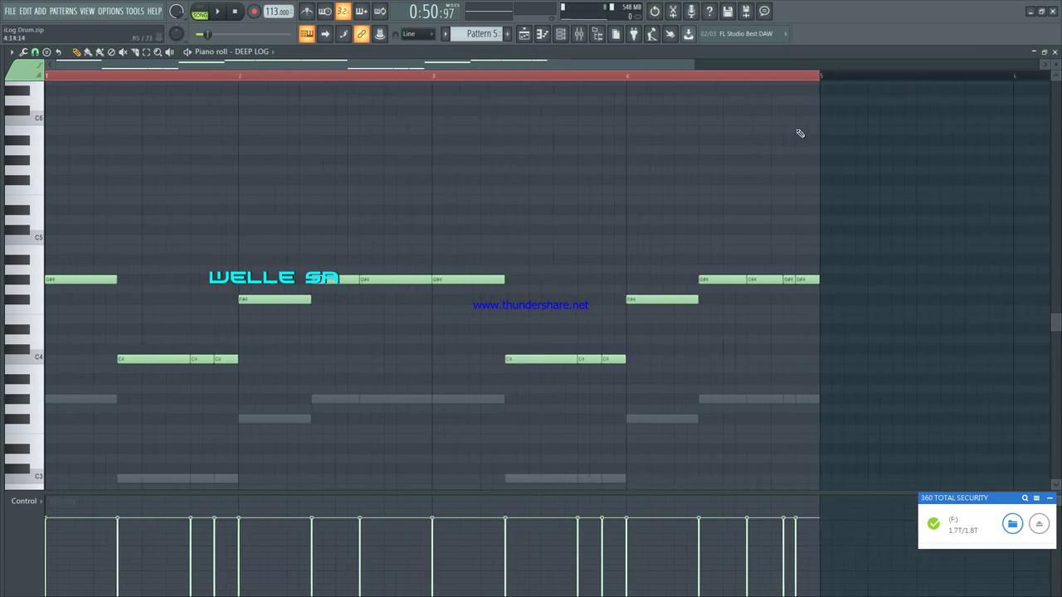
click(1055, 52)
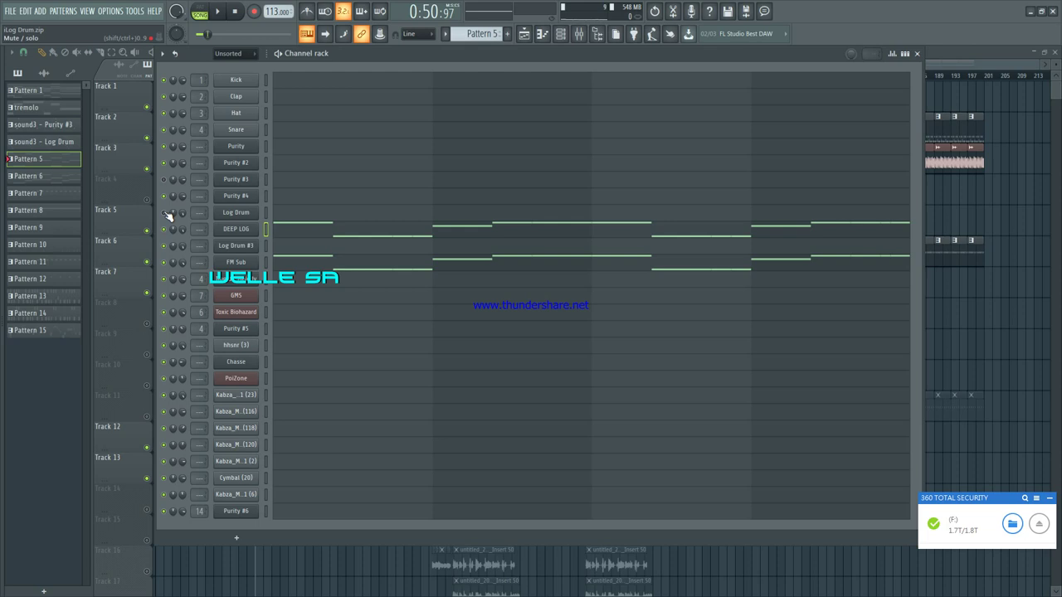
Step: View the synth settings of the DEEP LOG and FM Sub instruments, and return to the playlist
click(253, 231)
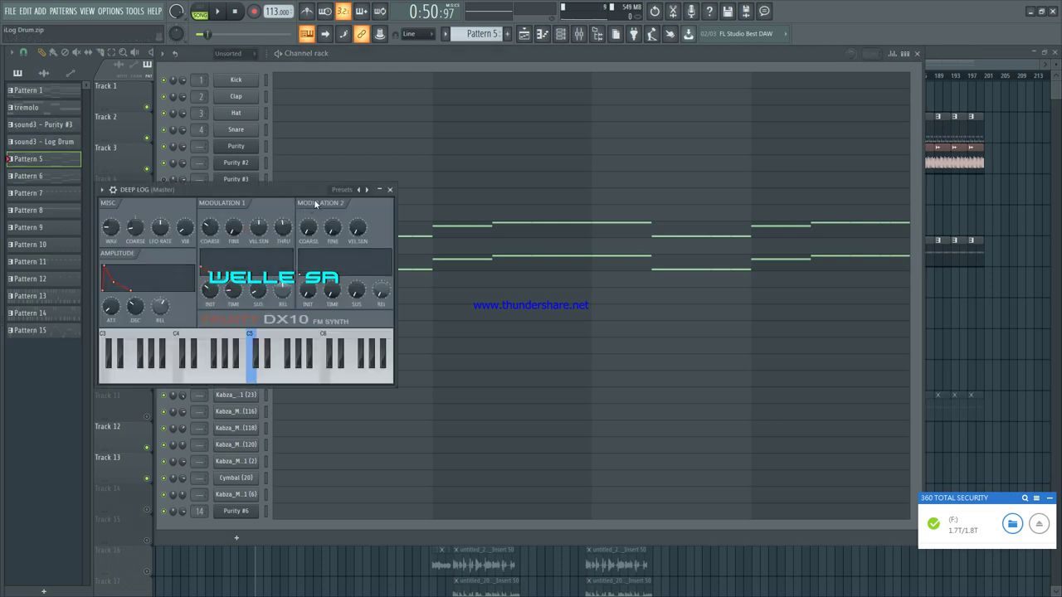
click(390, 191)
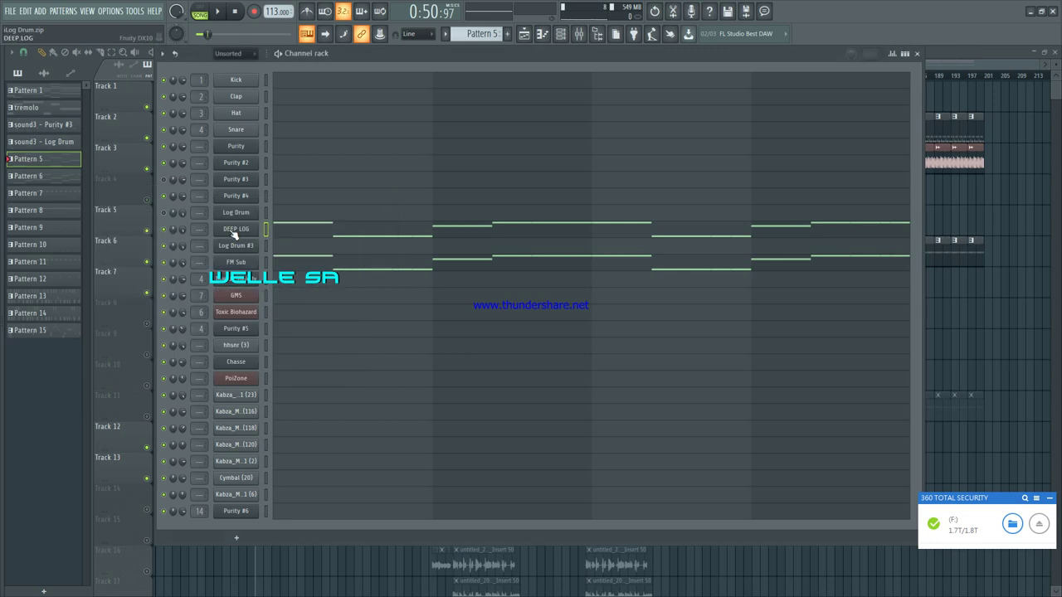
click(235, 232)
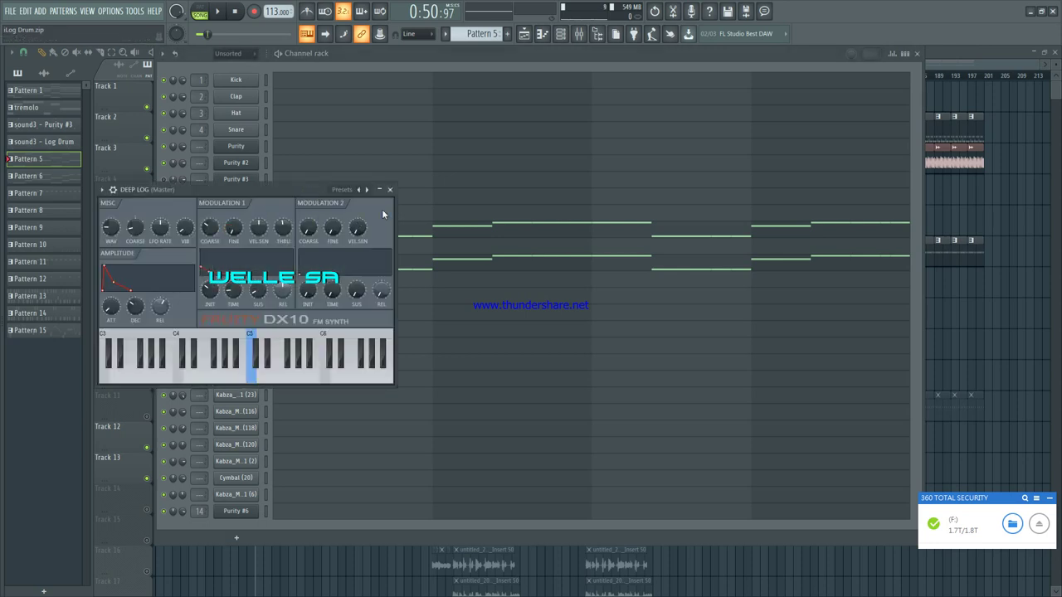
click(390, 190)
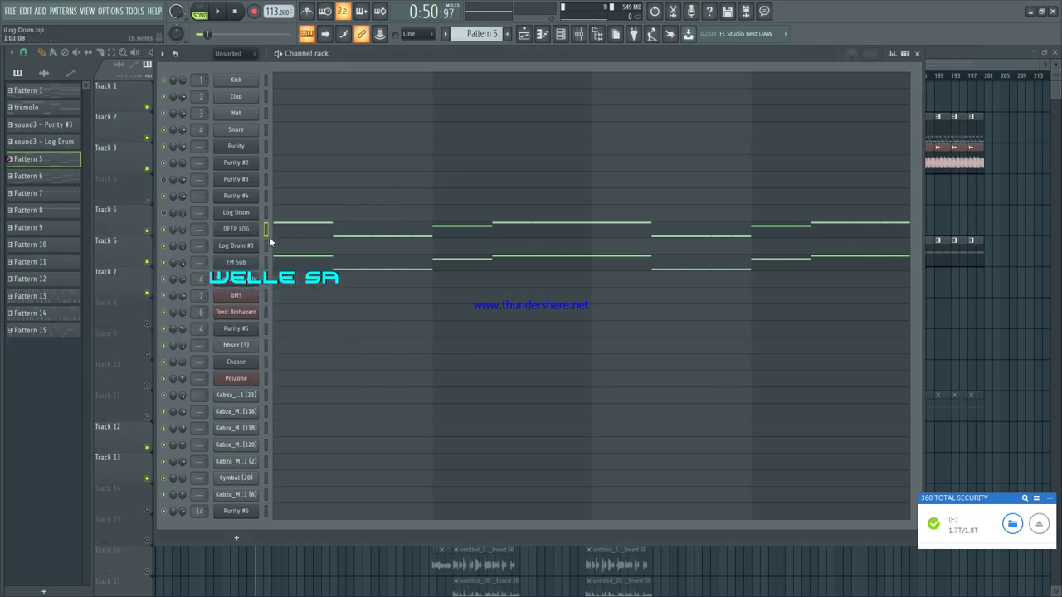
click(255, 263)
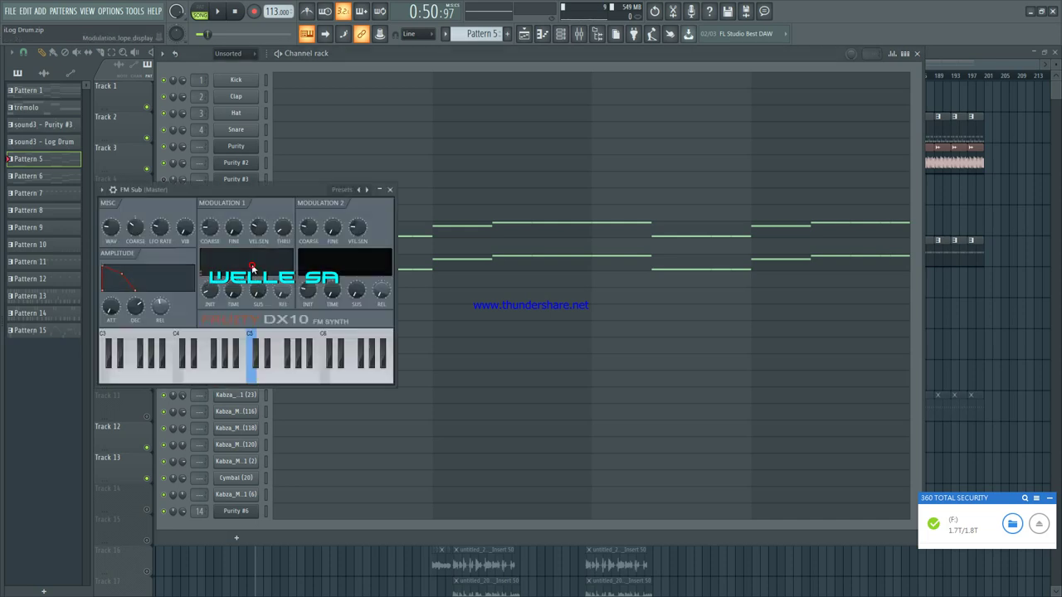
click(390, 190)
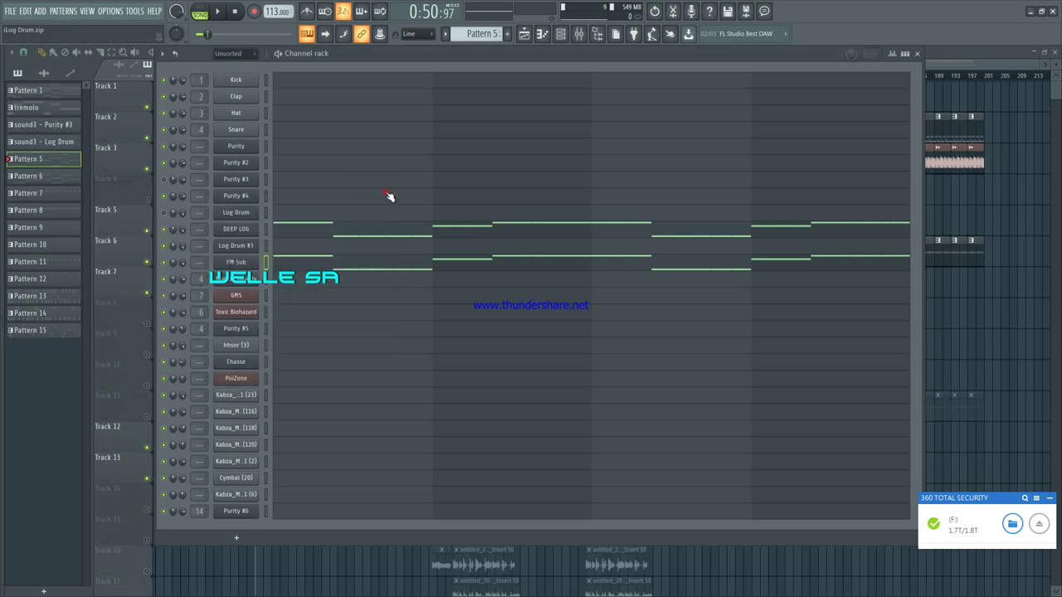
click(945, 51)
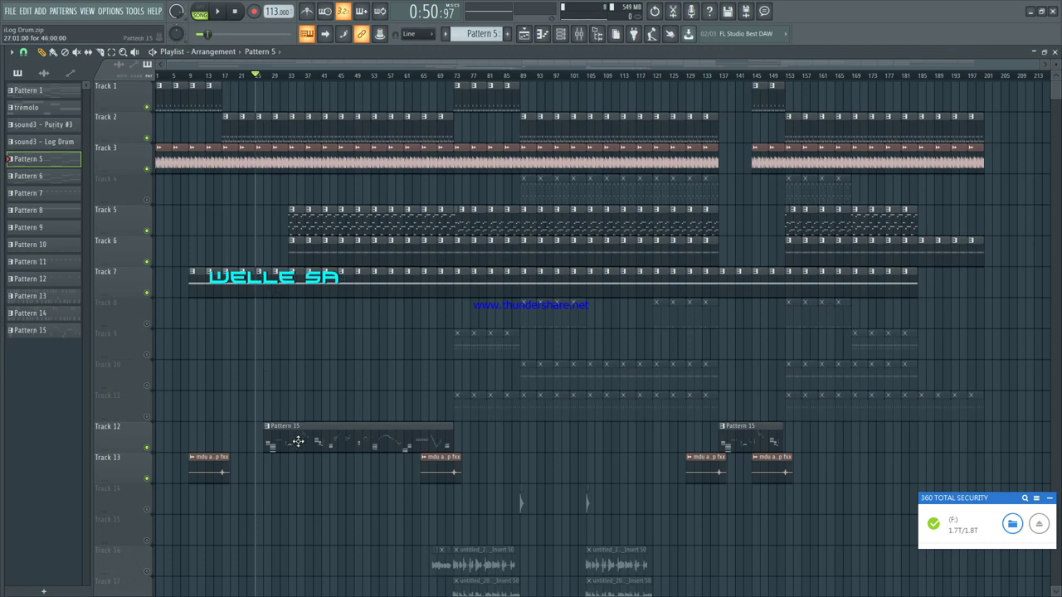
Step: Examine Pattern 7's GMS notes from the first bar to the end, and close the piano roll
double_click(296, 246)
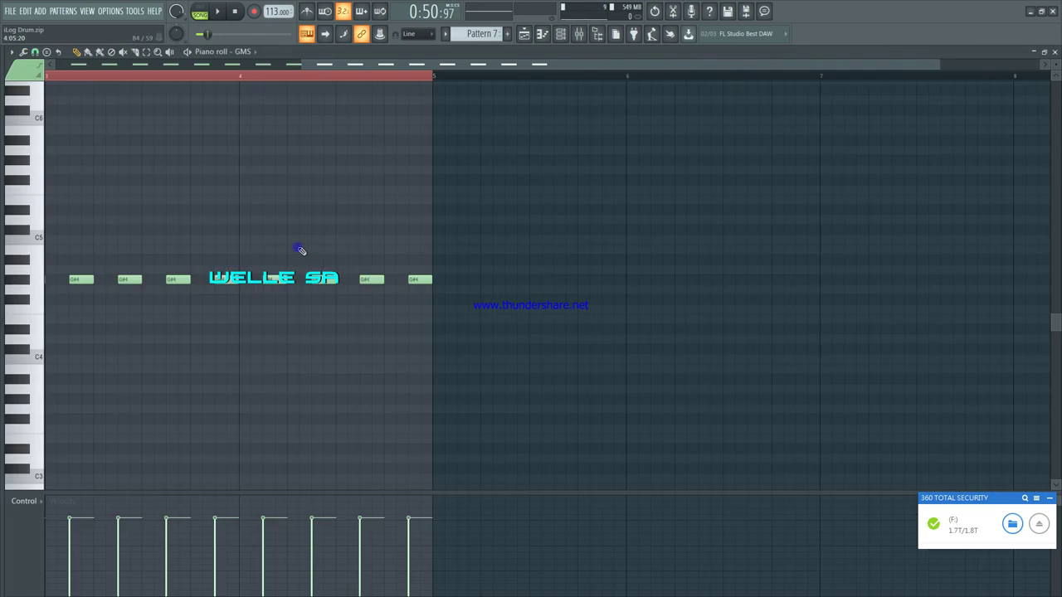
drag(404, 64, 64, 182)
click(28, 283)
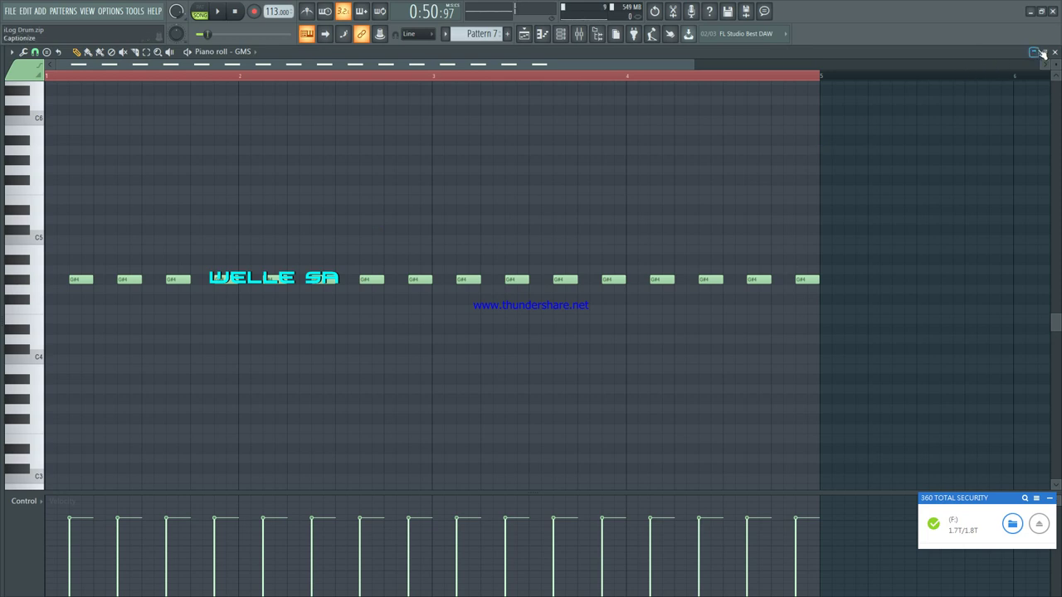
click(1027, 73)
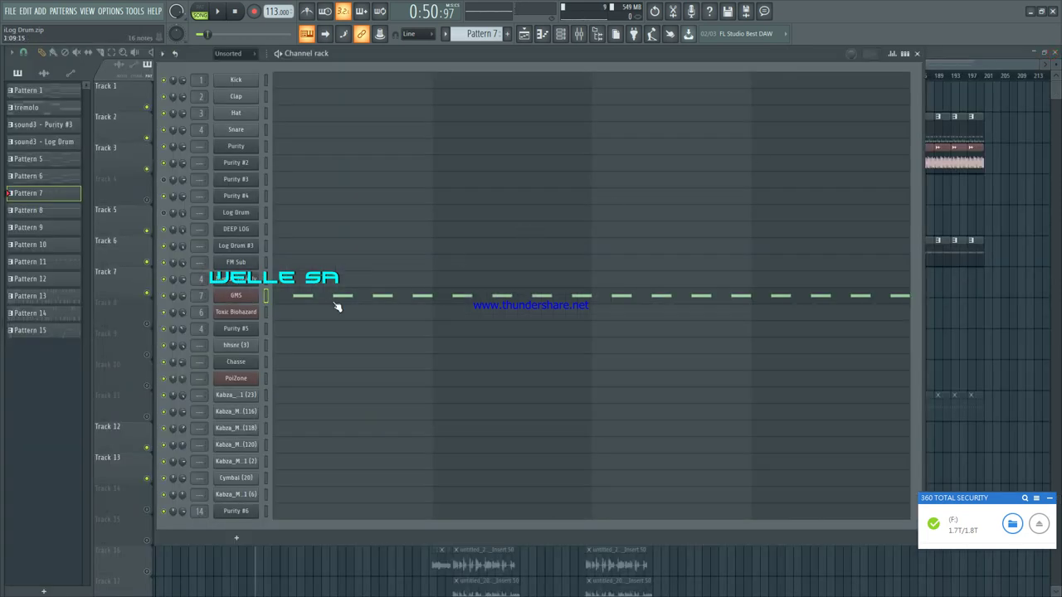
Step: Load the Supersaw TE preset from the Leads & Synths bank in Pattern 7's GMS instrument
click(234, 299)
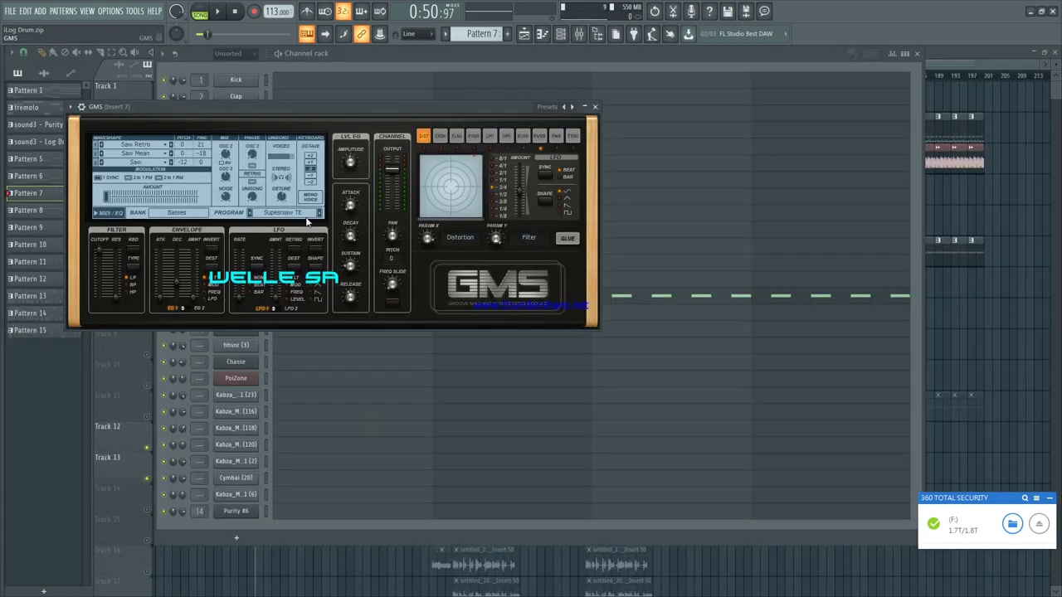
click(183, 214)
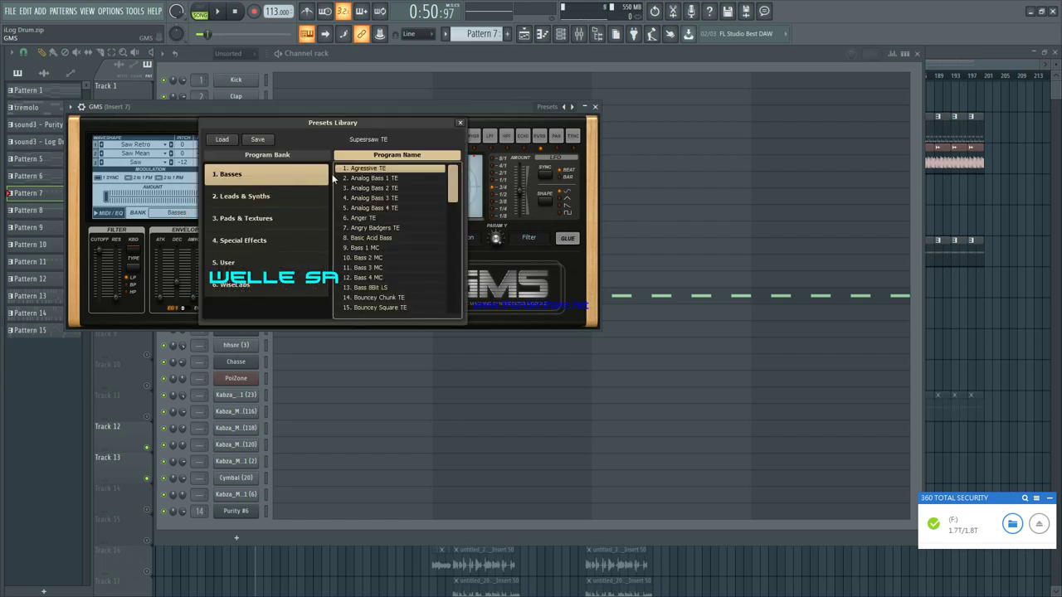
click(472, 105)
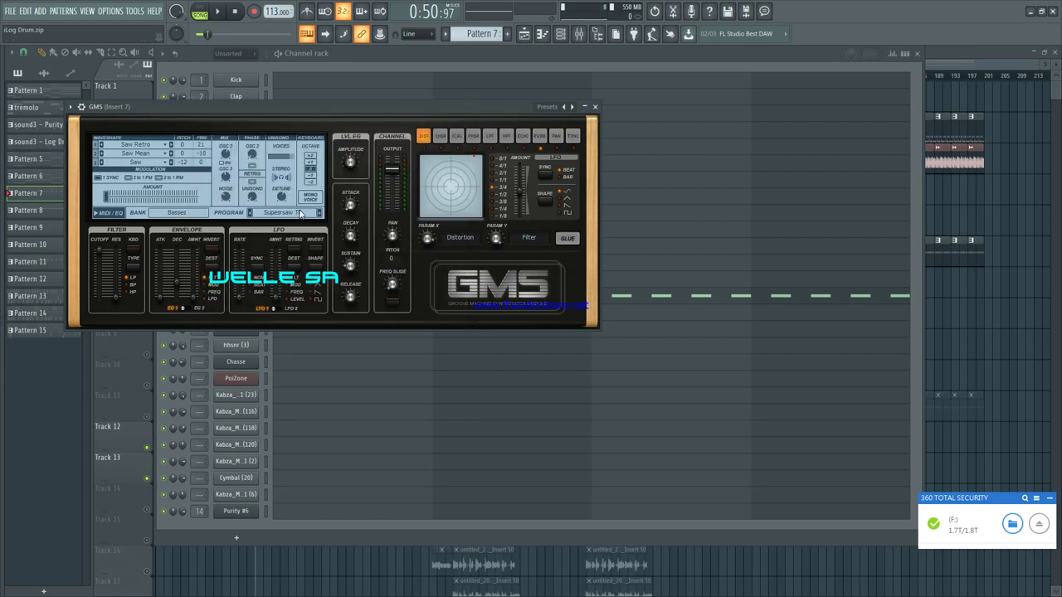
click(300, 214)
drag(449, 184, 452, 197)
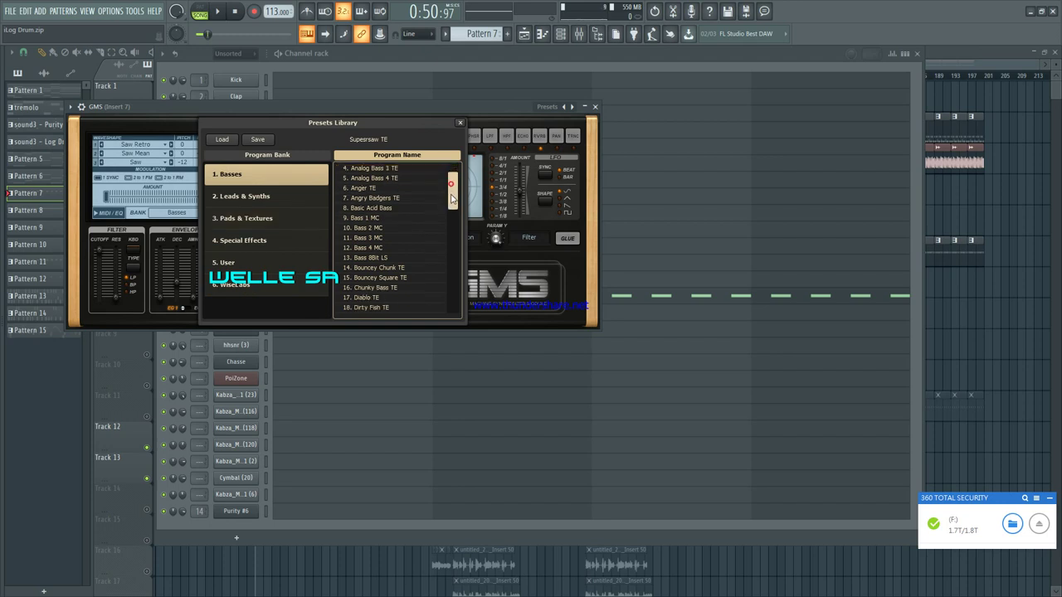
click(309, 193)
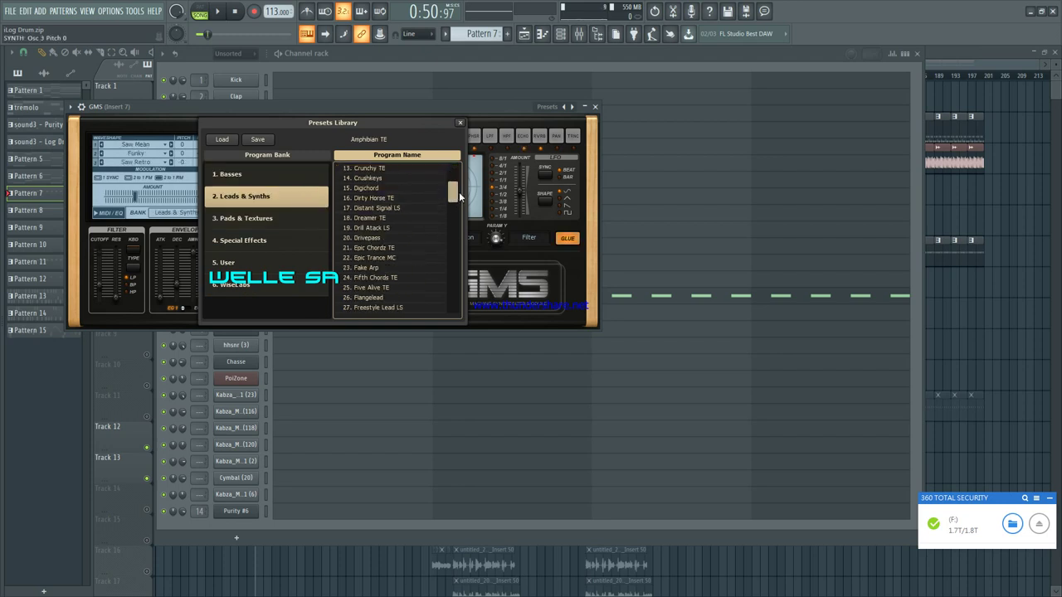
drag(453, 197, 453, 285)
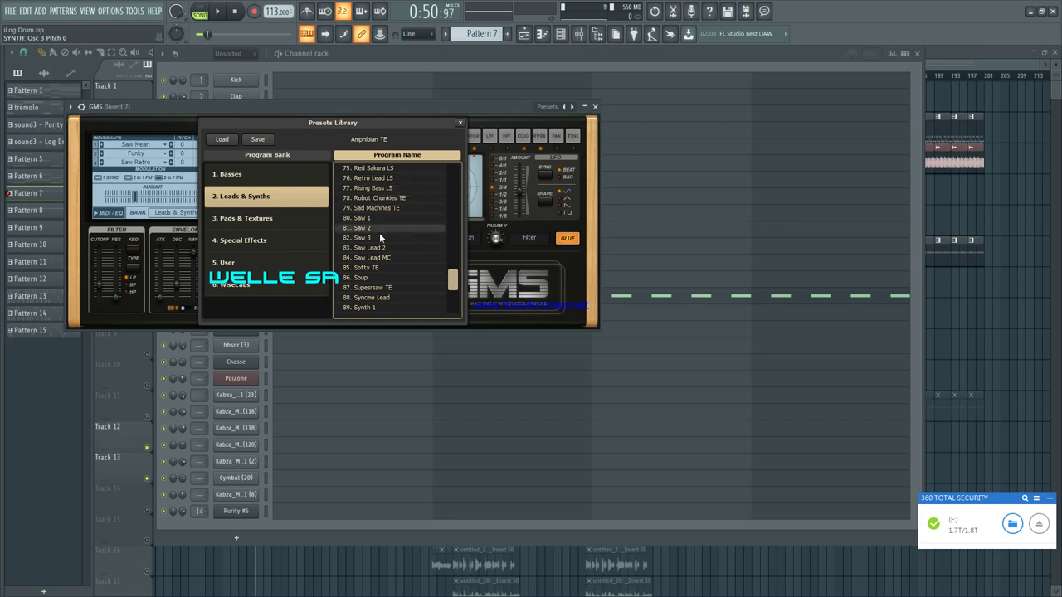
click(403, 287)
click(404, 287)
Step: Play the song with the unmuted layers, and return from the GMS instrument to the playlist
key(space)
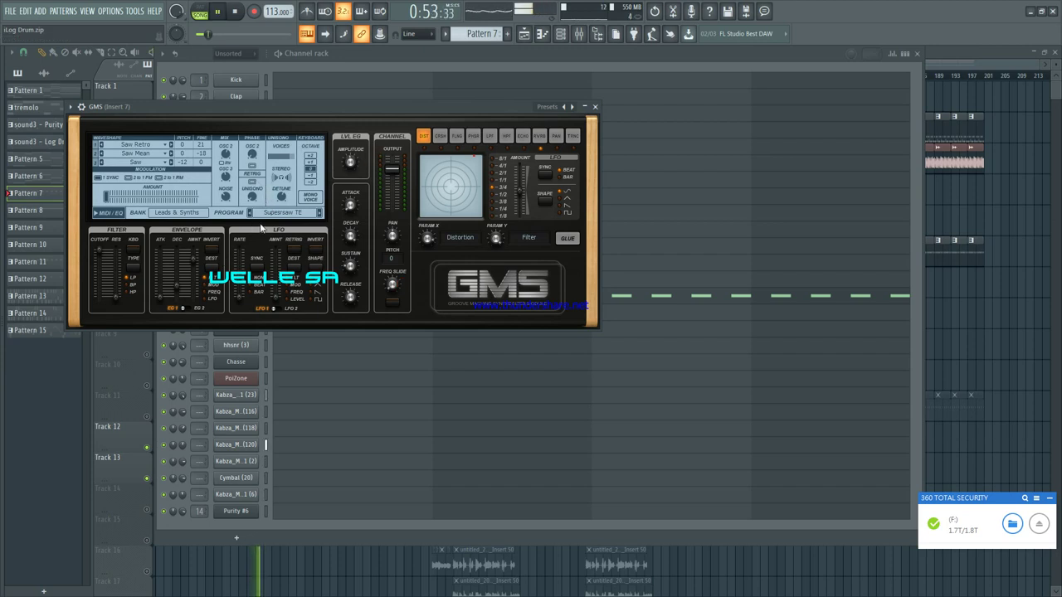
click(596, 108)
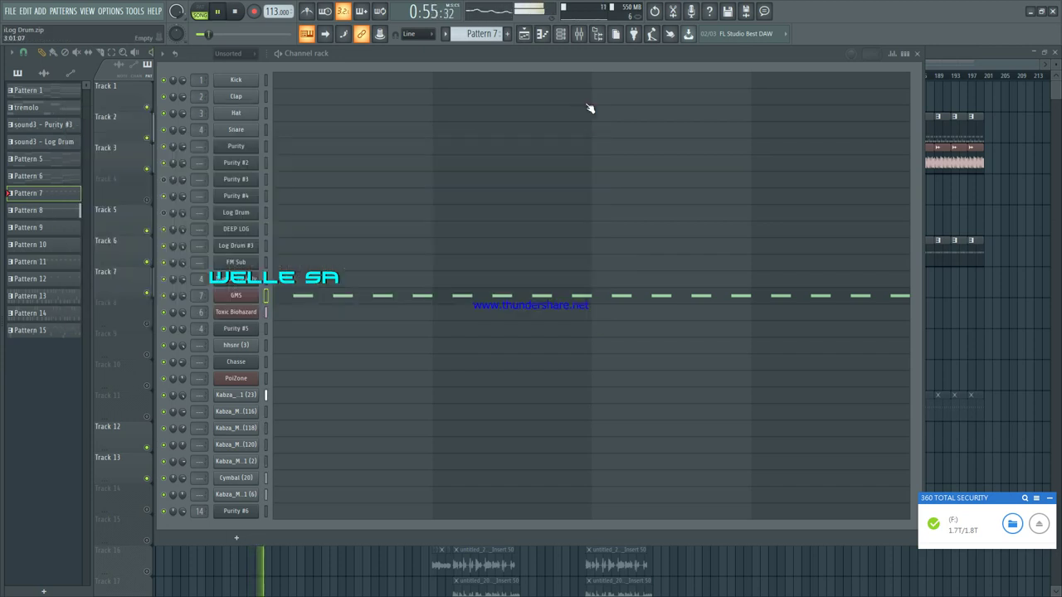
click(994, 54)
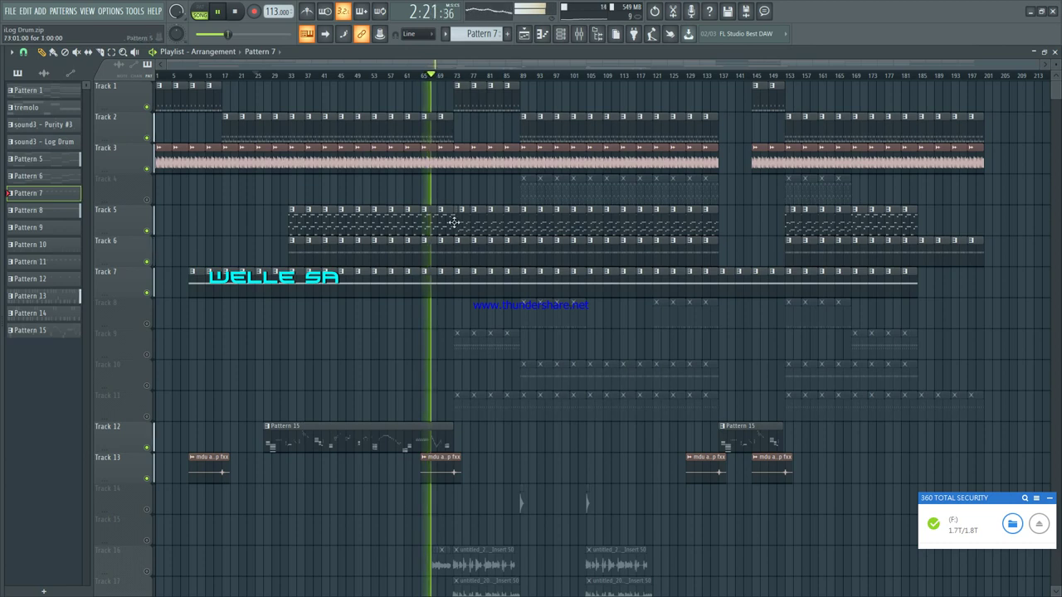
Step: Follow Pattern 15's closing Purity #6 notes during playback, stop the song, and return to the playlist
double_click(403, 444)
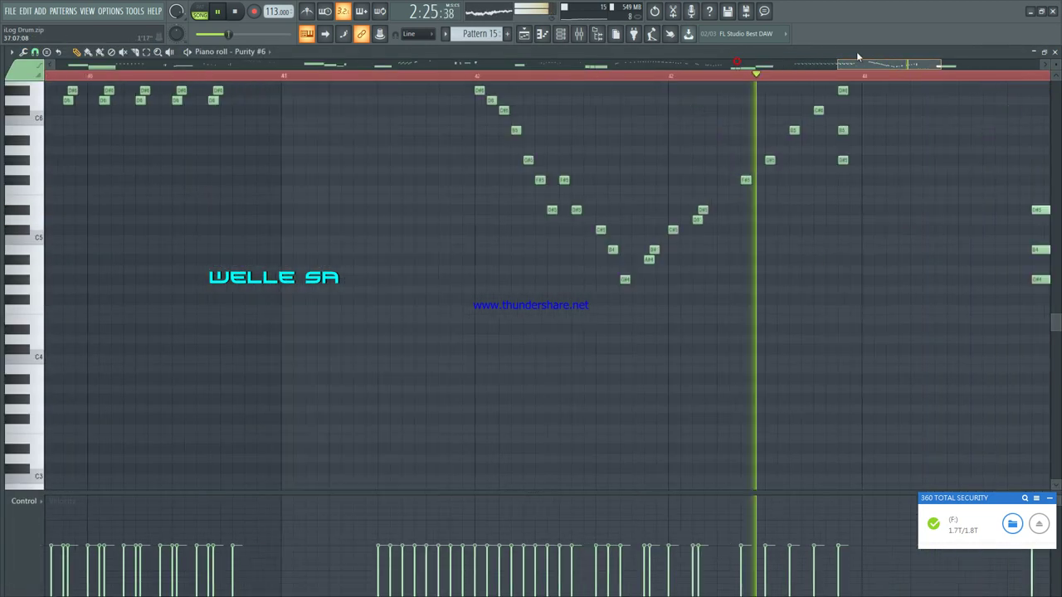
scroll(793, 81, down, 4)
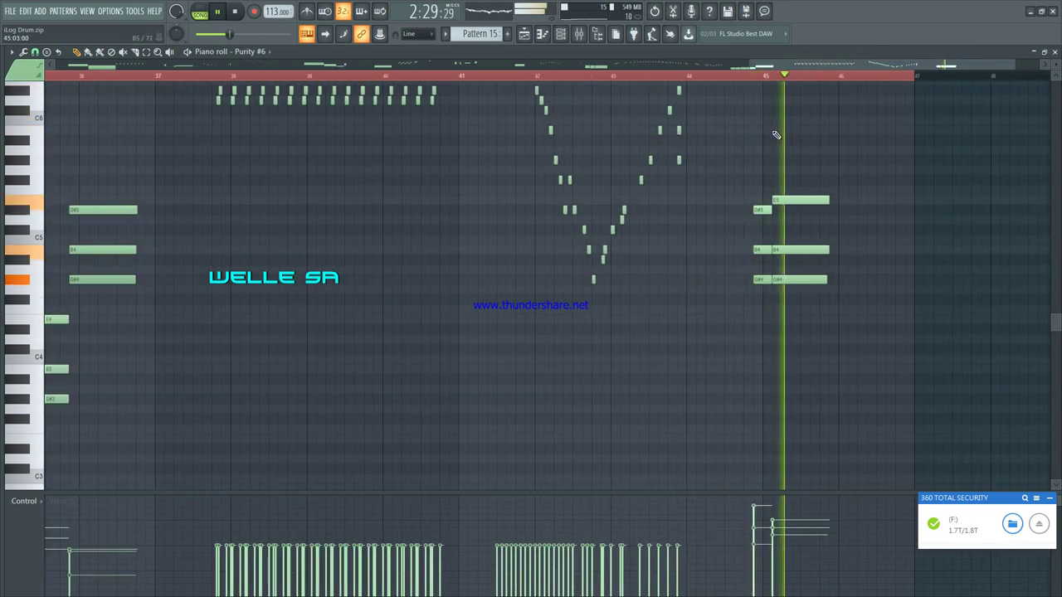
key(space)
scroll(738, 112, up, 10)
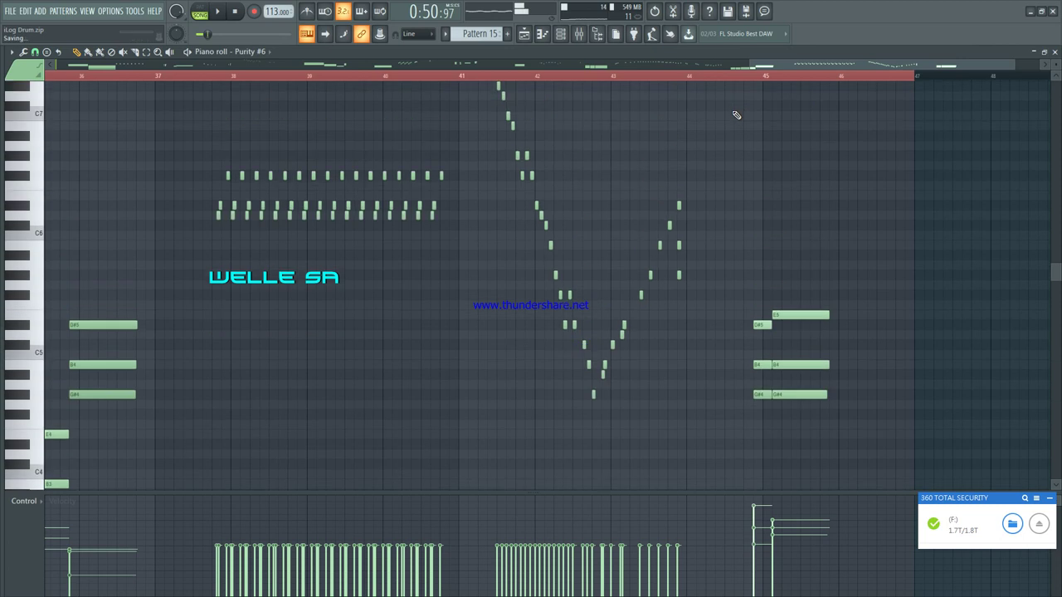
click(1055, 51)
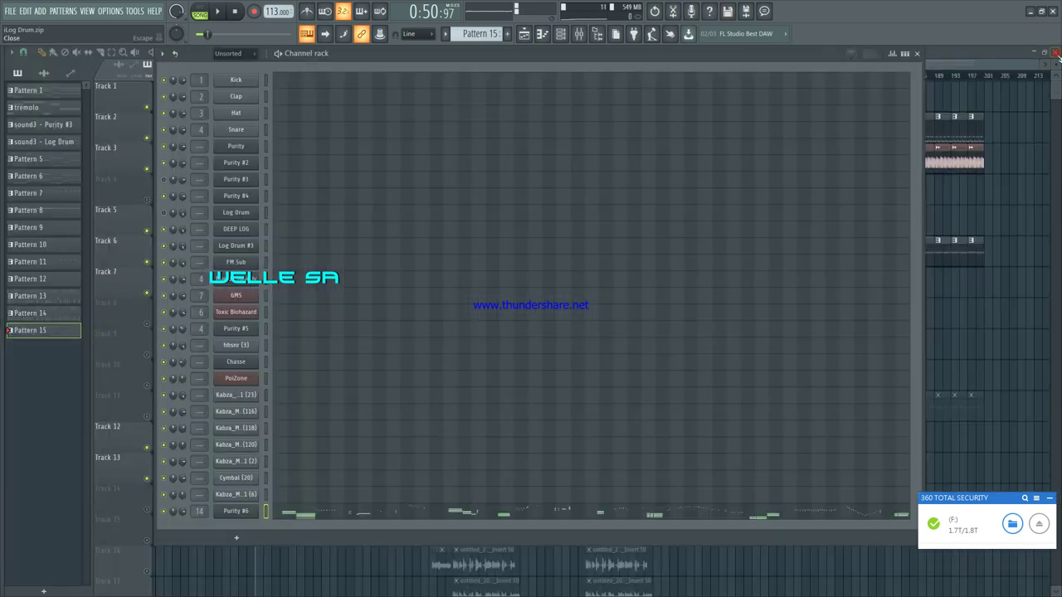
click(958, 54)
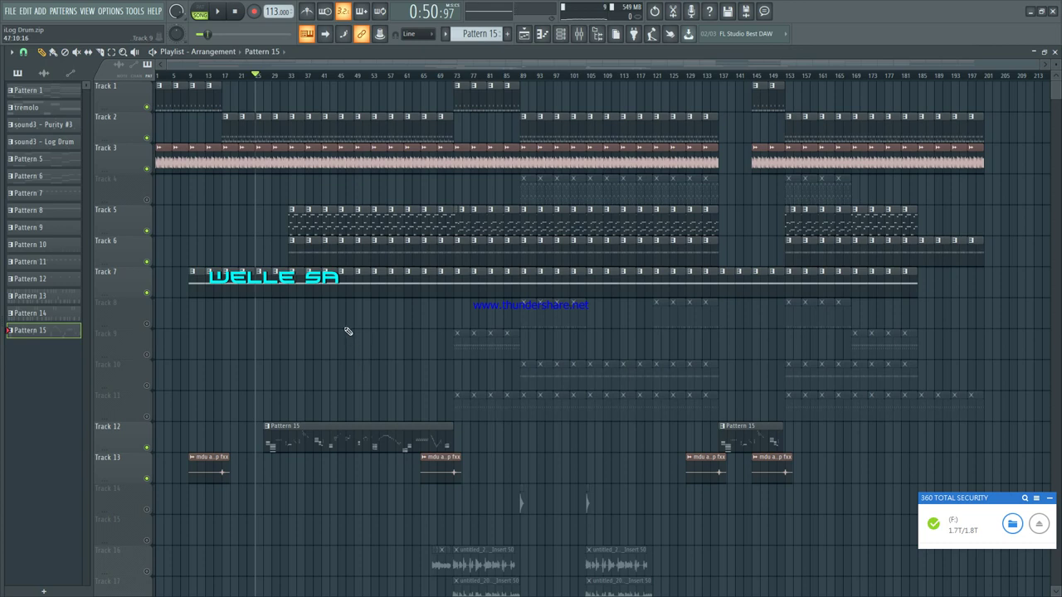
Step: Examine the middle and lower-pitched Purity #6 notes of Pattern 15 in the piano roll, and return to the playlist
double_click(335, 425)
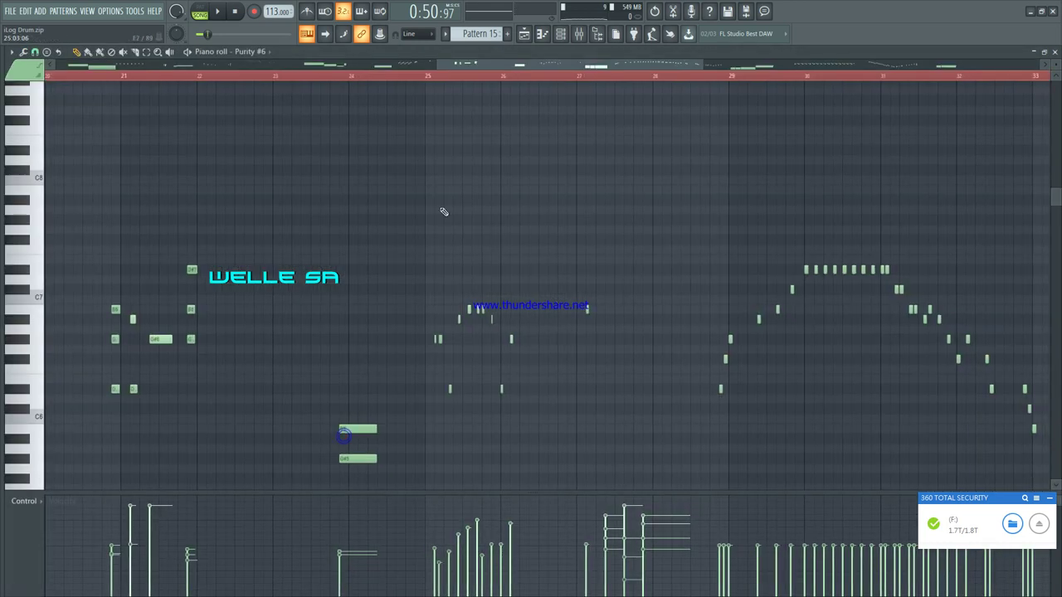
scroll(463, 80, down, 5)
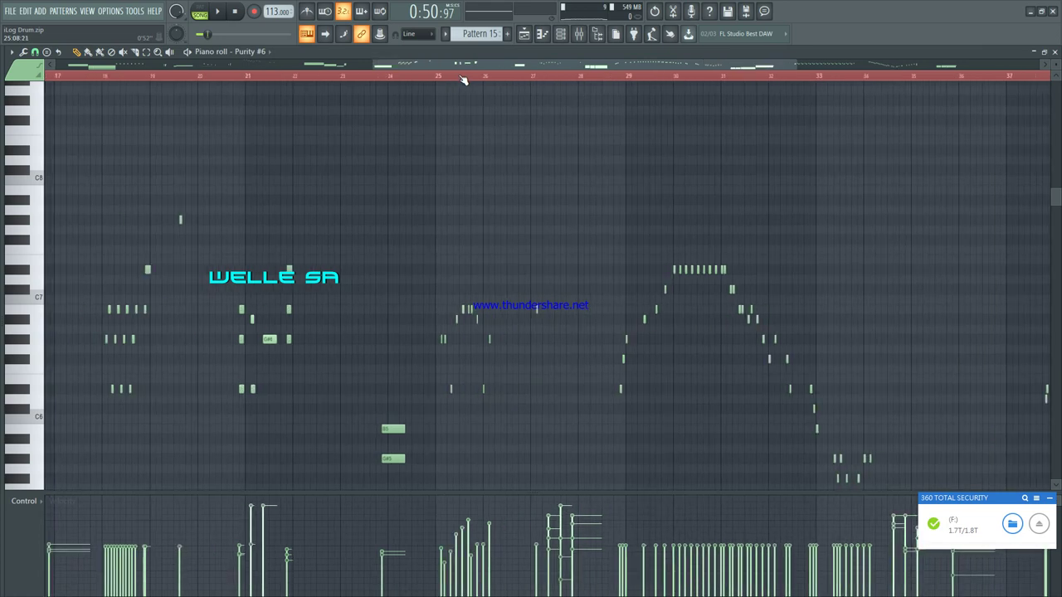
scroll(487, 167, down, 8)
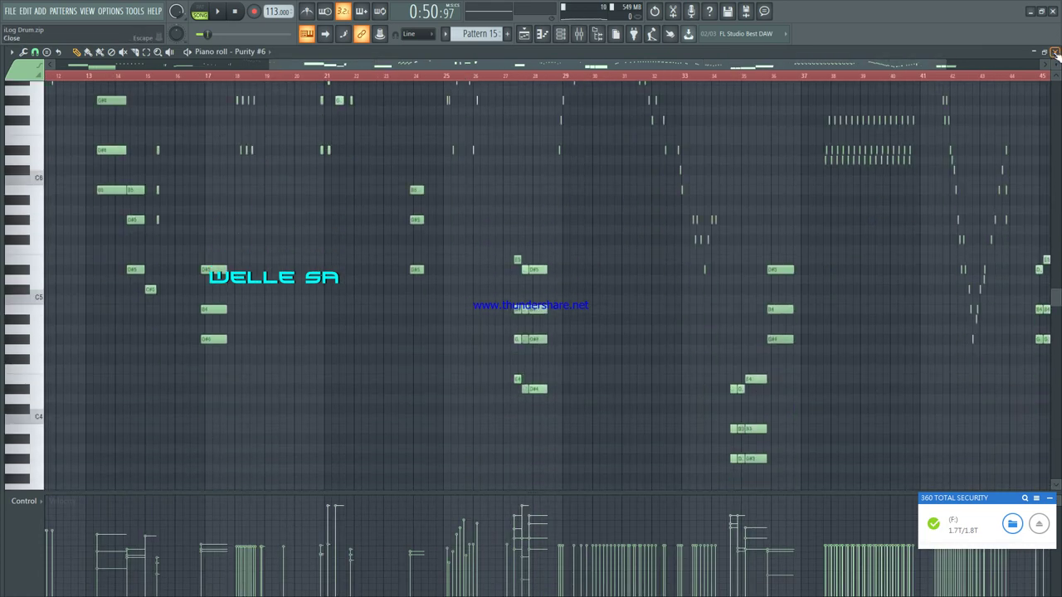
click(1054, 51)
click(947, 51)
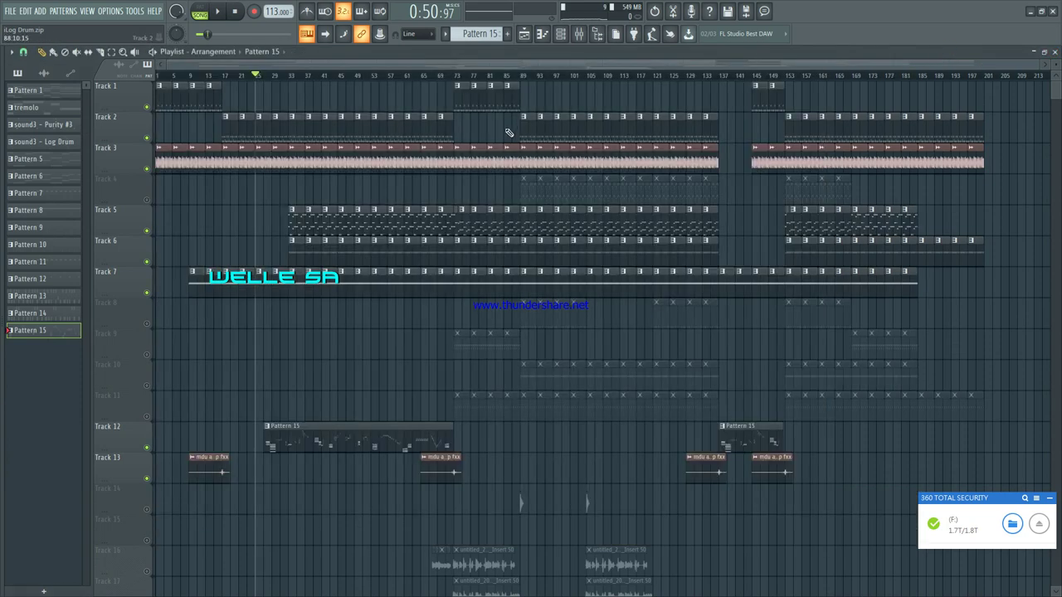
Step: Place the playhead at bar 69 and unmute Tracks 4, 8 to 11, 14, 16 and 17
click(438, 76)
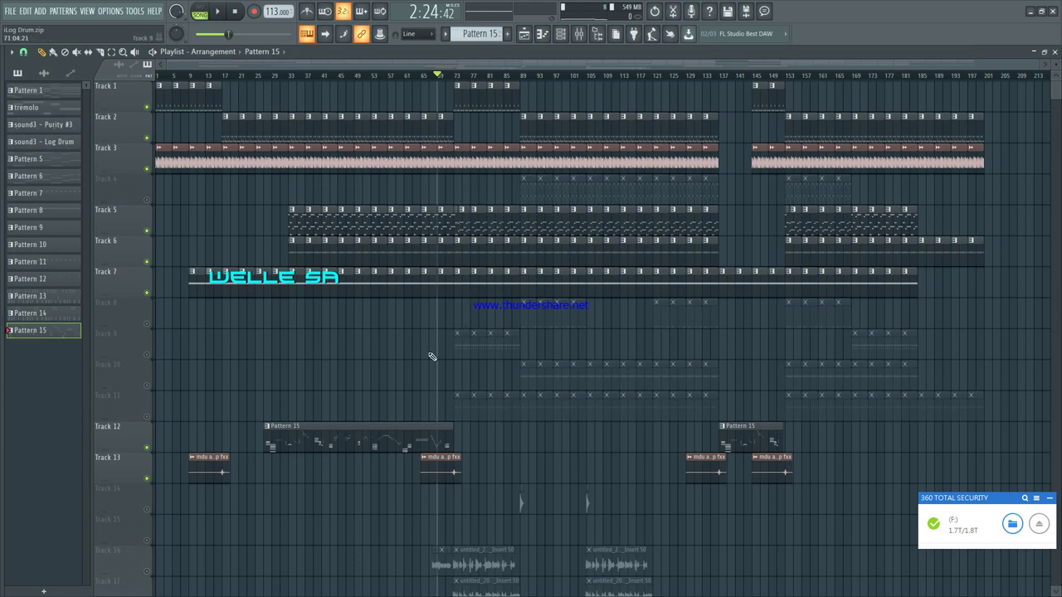
click(149, 355)
ctrl+click(147, 325)
ctrl+click(147, 324)
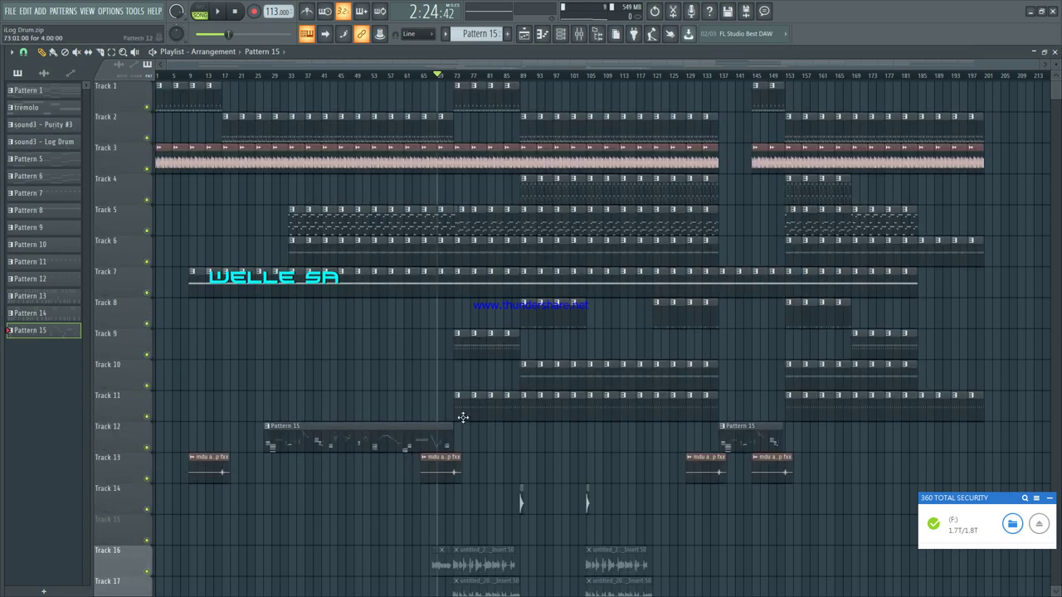
Step: Examine Pattern 9's Ilog drum Melody notes and its Purity instrument's edit and preset pages, and return to the playlist
click(461, 356)
double_click(462, 356)
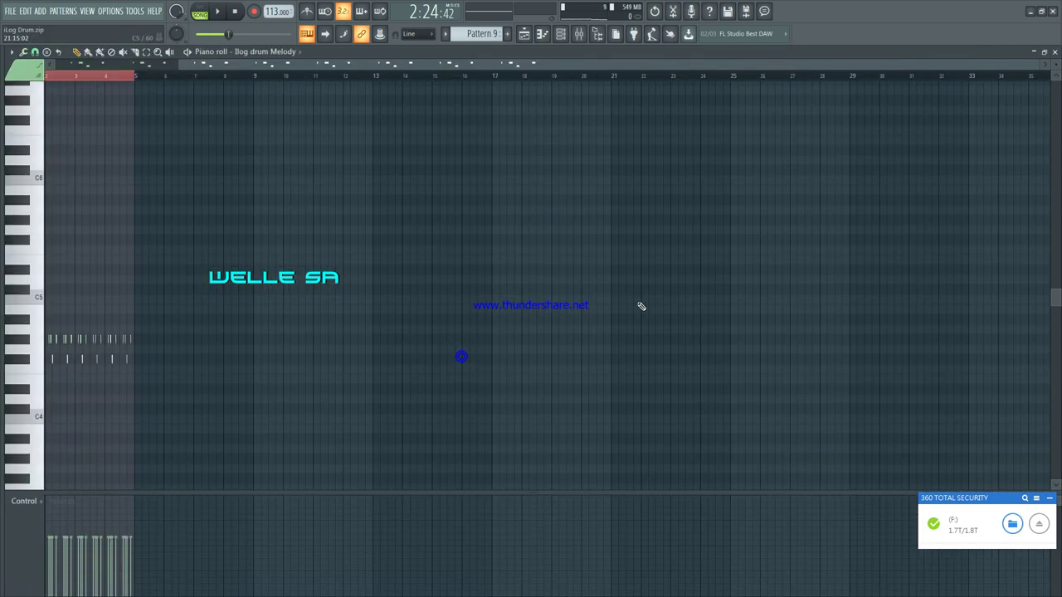
click(1055, 52)
click(254, 284)
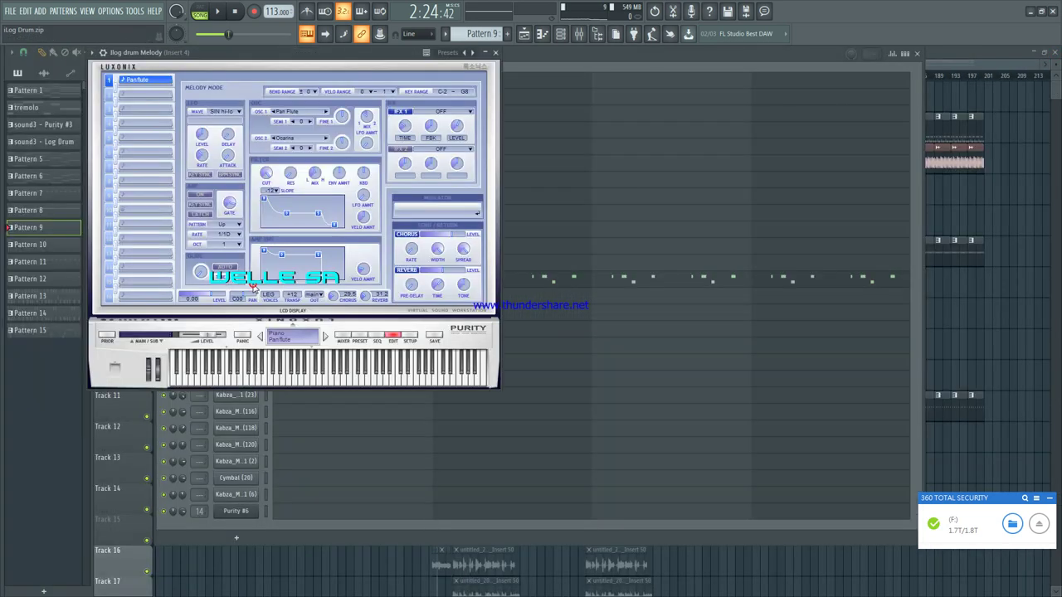
click(357, 338)
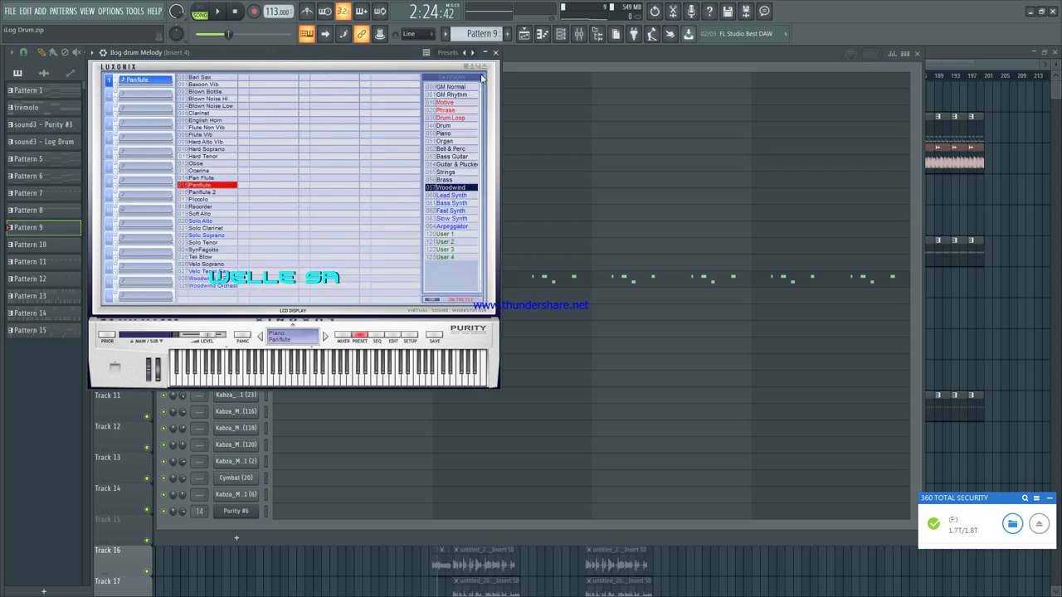
click(495, 53)
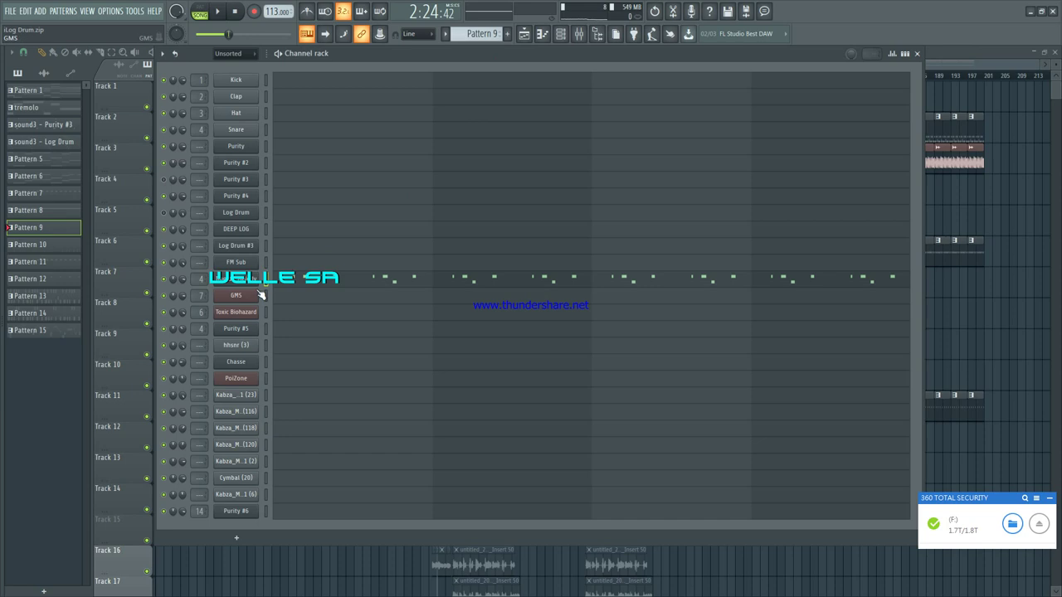
click(936, 55)
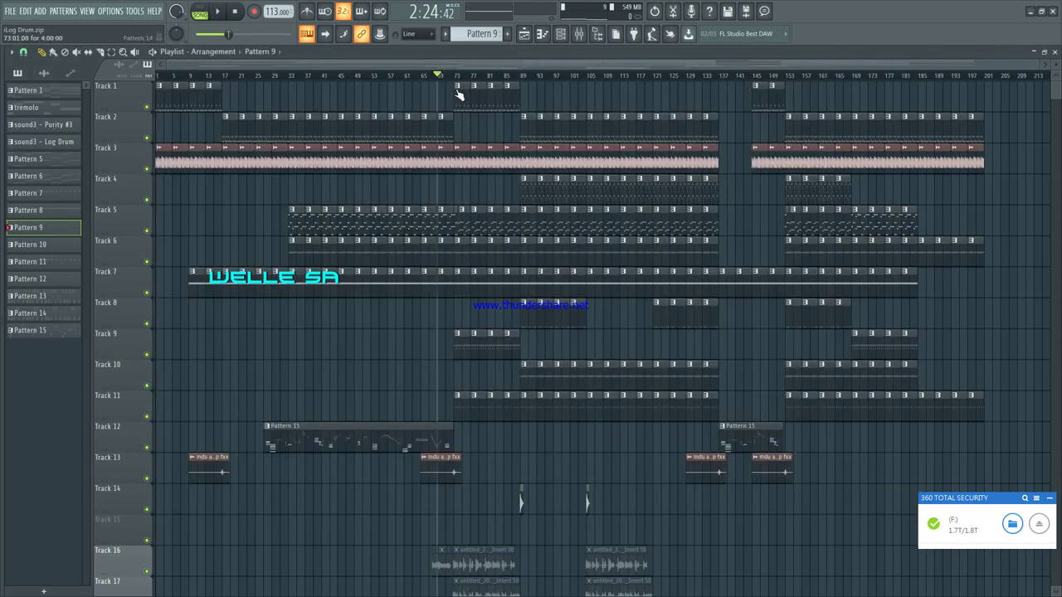
Step: Examine Pattern 12's PoiZone notes on Track 11 and the PoiZone instrument settings, and return to the playlist
double_click(462, 413)
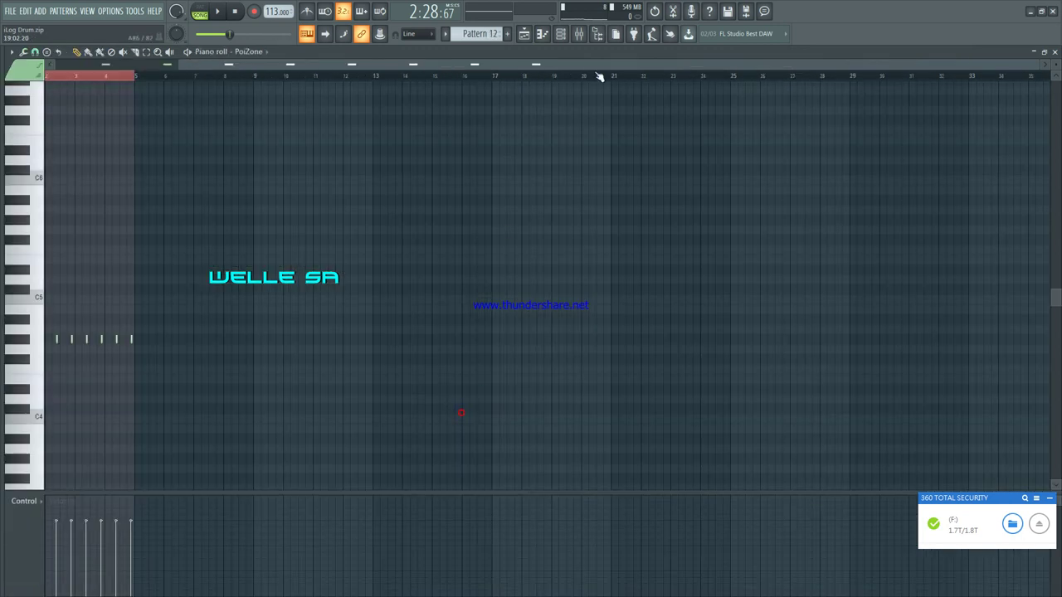
click(1055, 52)
click(226, 385)
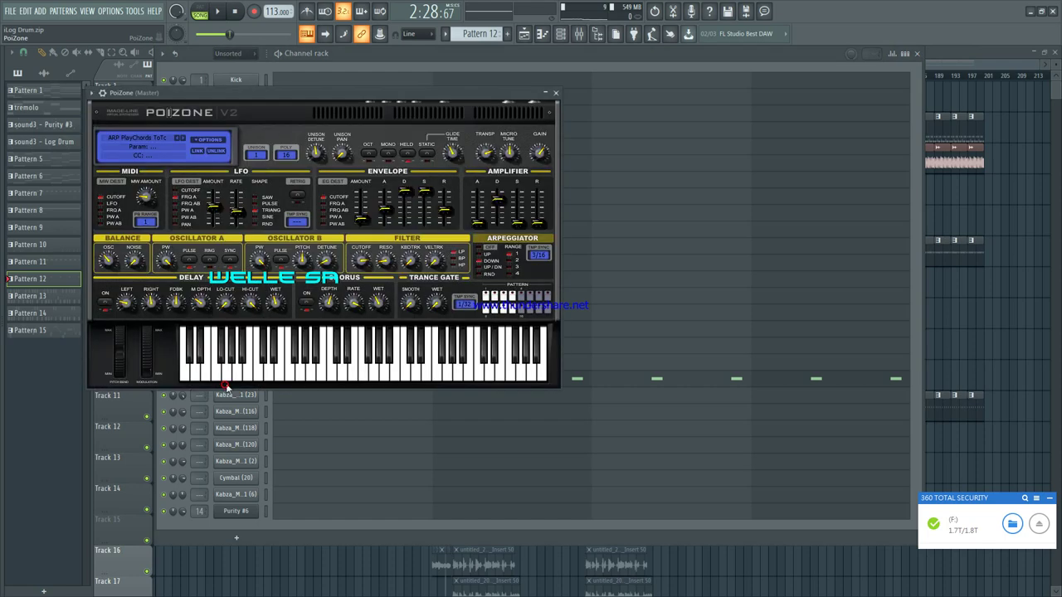
click(555, 94)
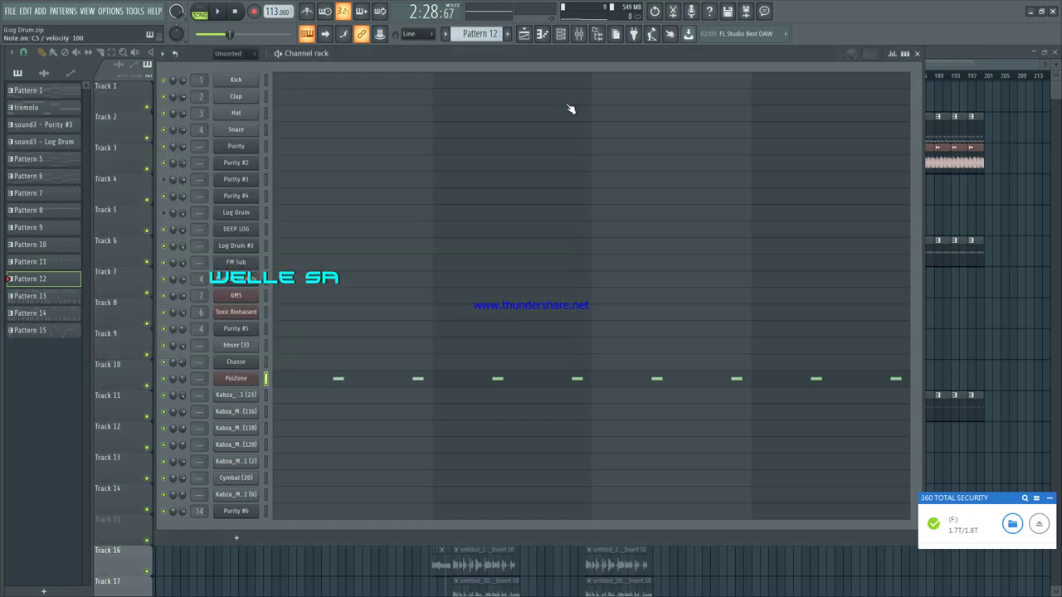
click(951, 63)
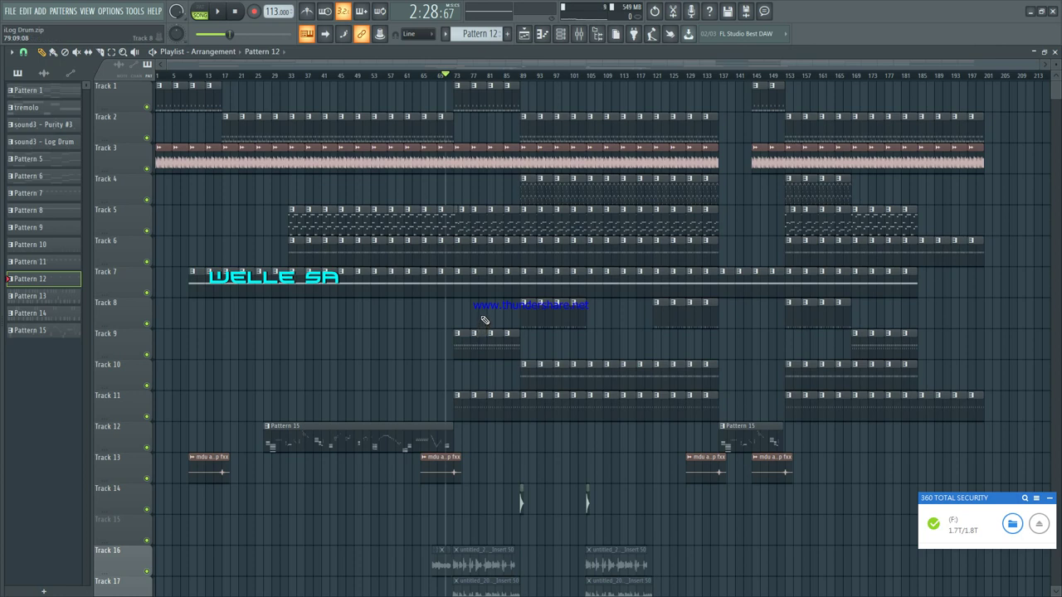
Step: Play the song from bar 71, stop it, and place the playhead at bar 87
key(space)
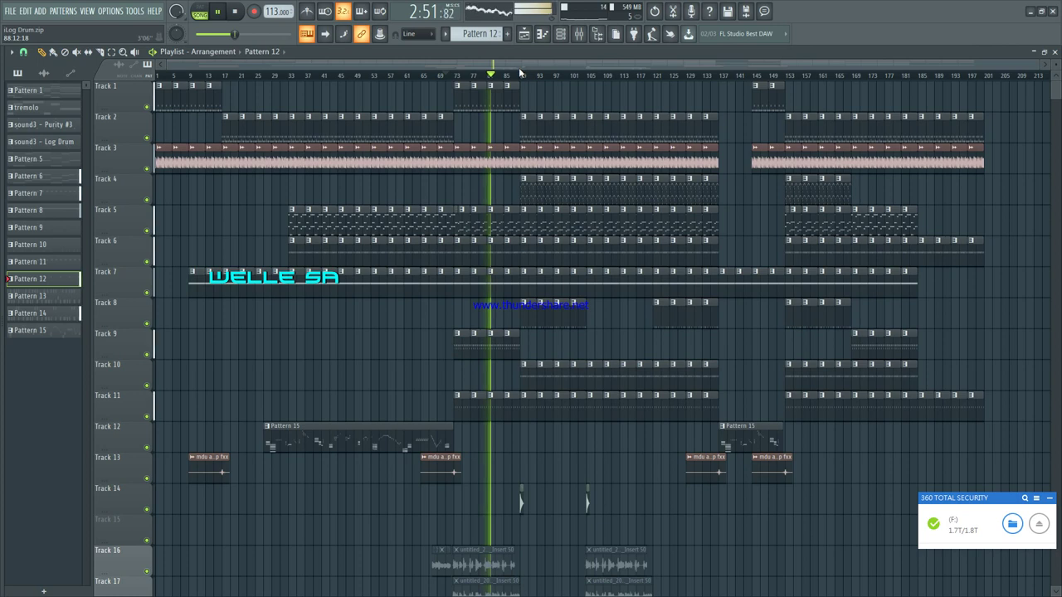
key(space)
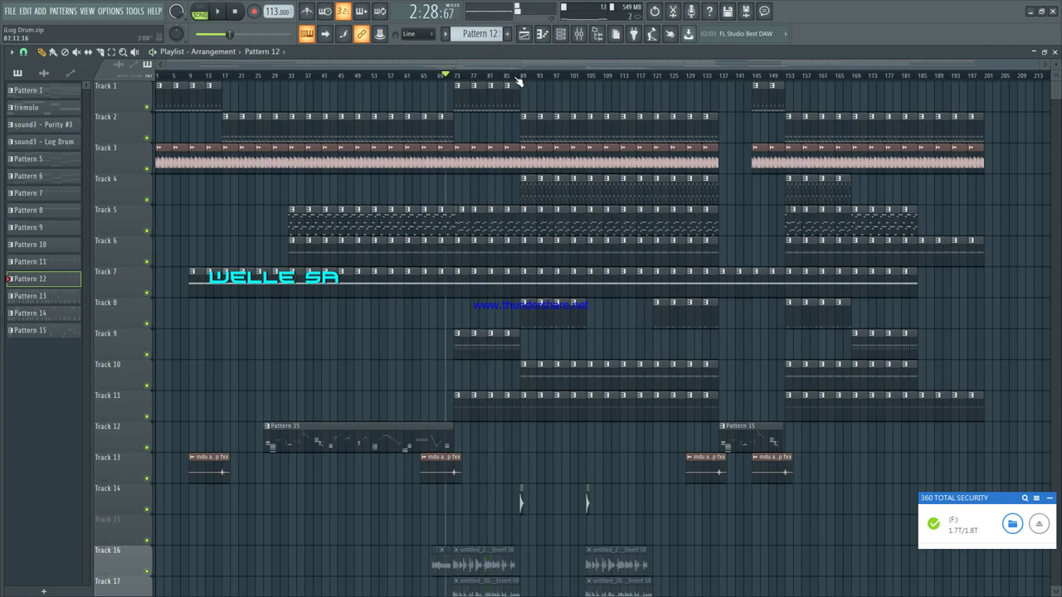
click(514, 77)
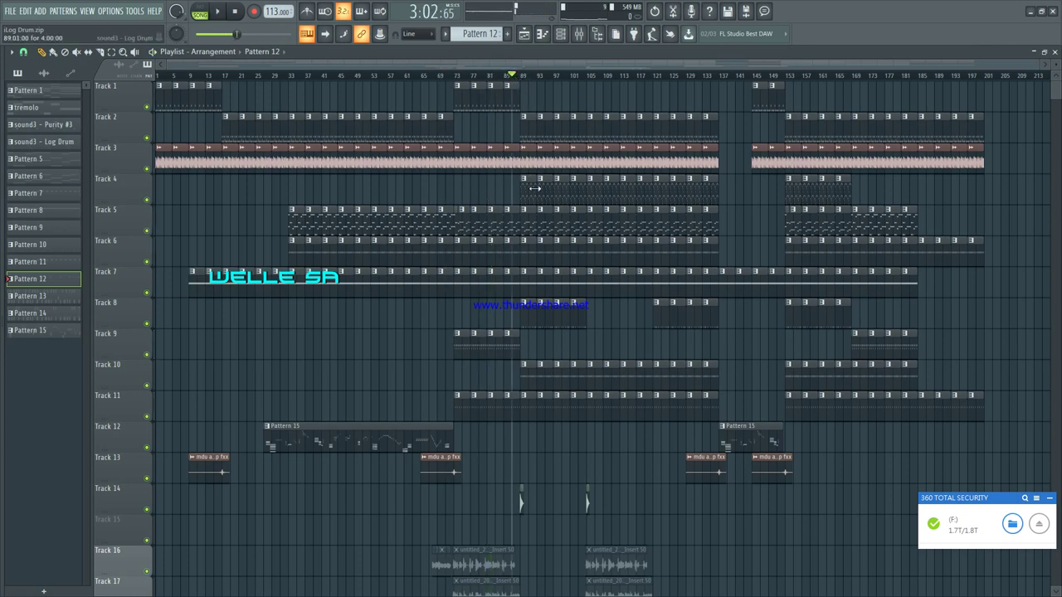
Step: Examine Pattern 11's Chasse notes and its Sytrus settings, preview the Chasse sound, and return to the playlist
scroll(535, 80, up, 2)
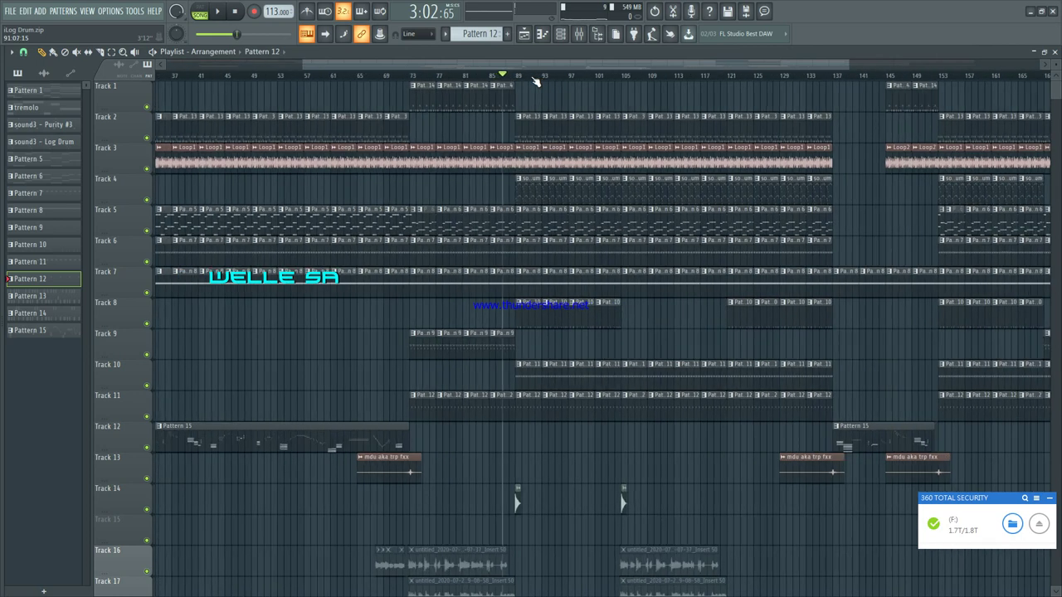
scroll(467, 321, down, 4)
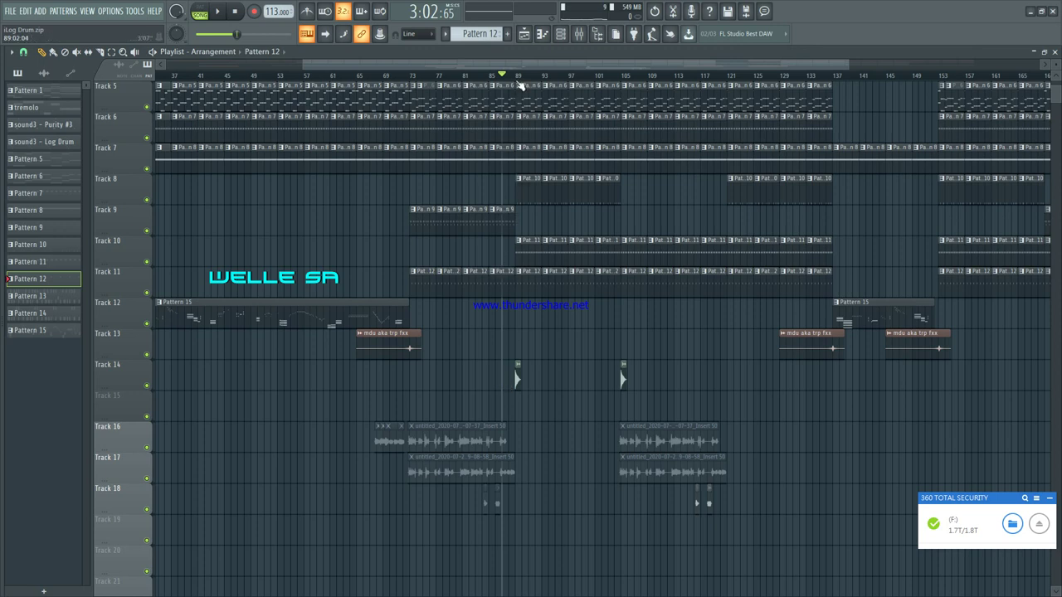
scroll(519, 80, down, 2)
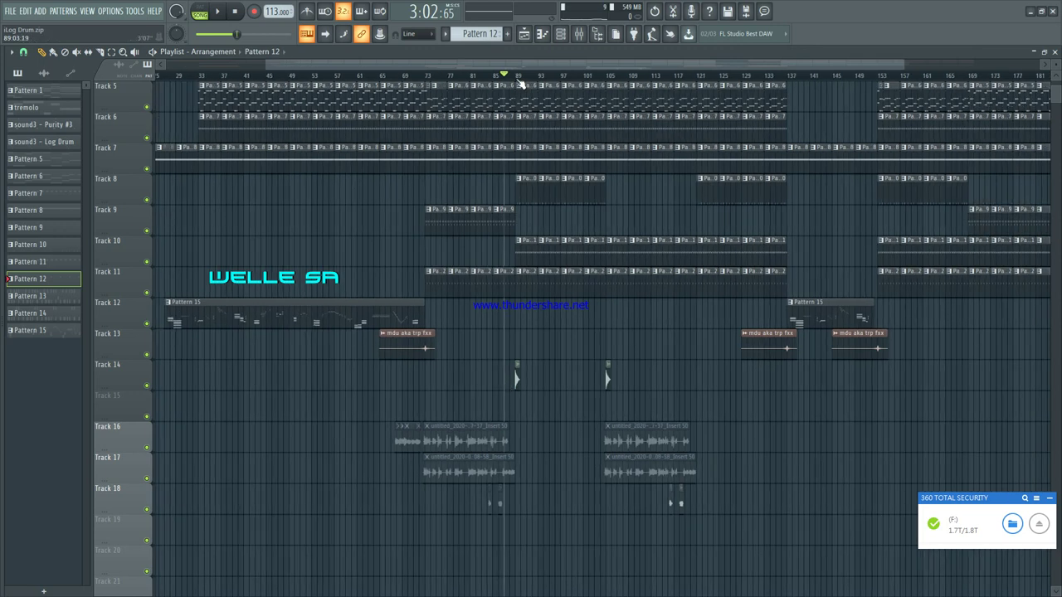
scroll(525, 155, up, 4)
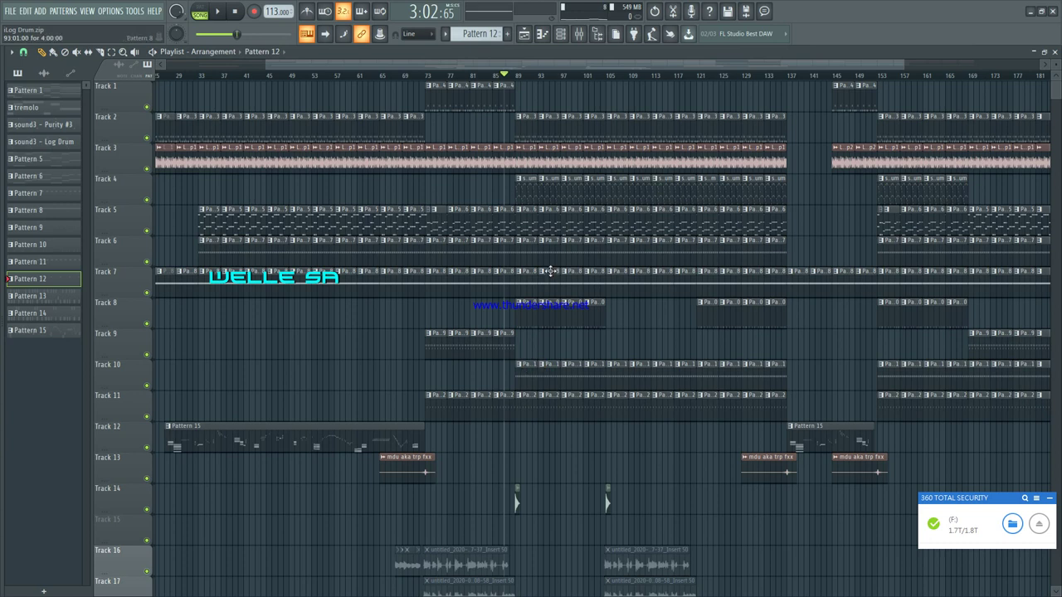
double_click(526, 377)
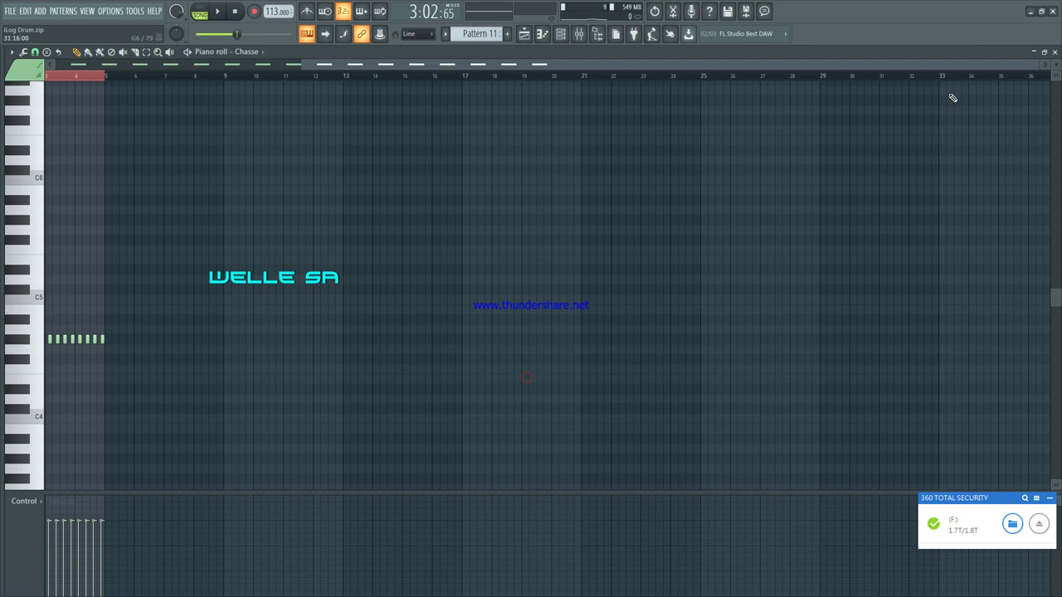
click(1055, 52)
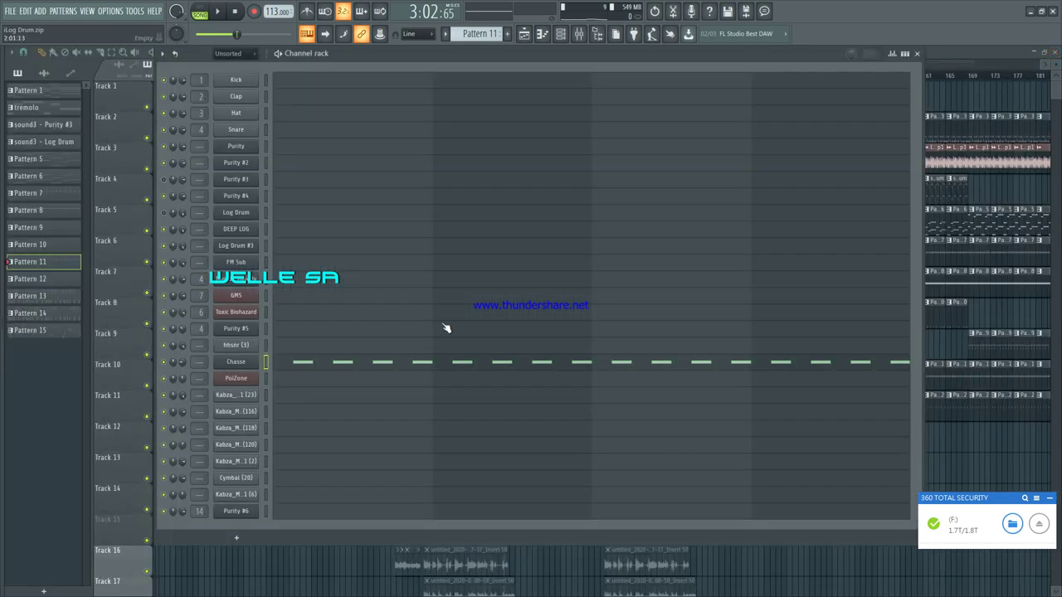
click(241, 365)
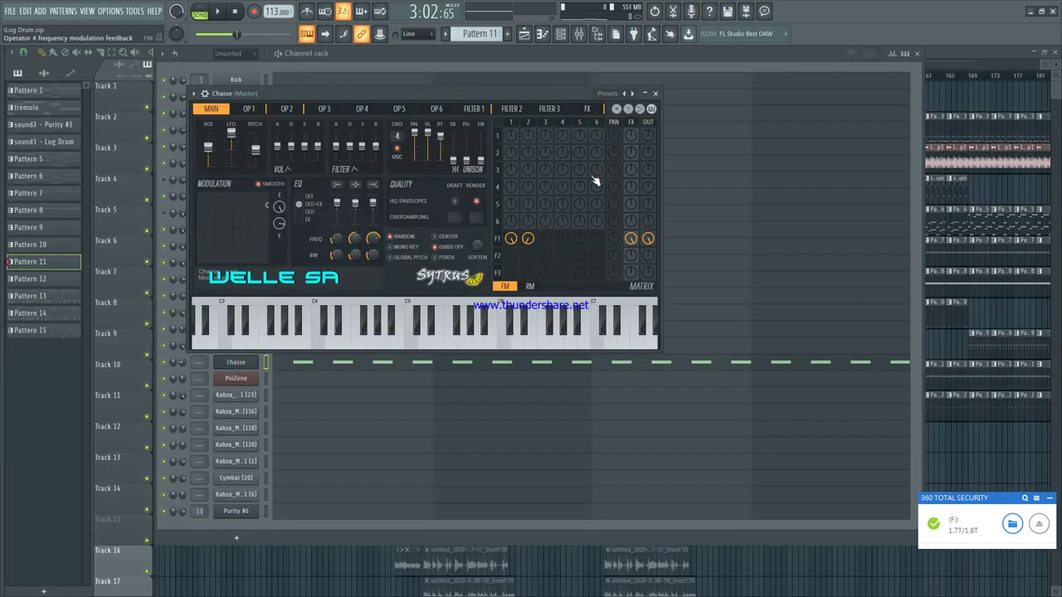
click(655, 93)
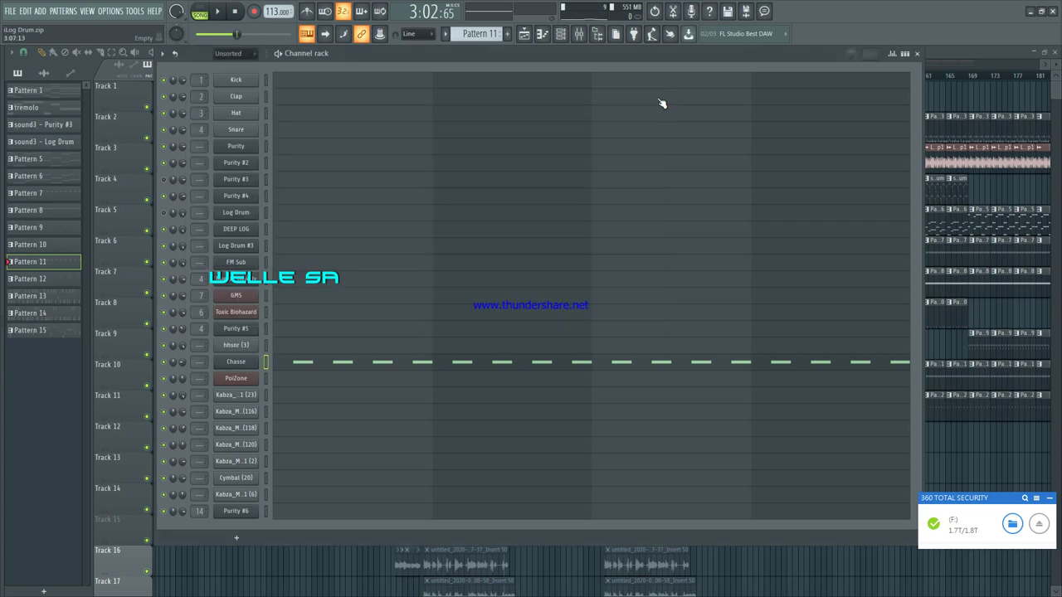
key(z)
key(z)
click(918, 53)
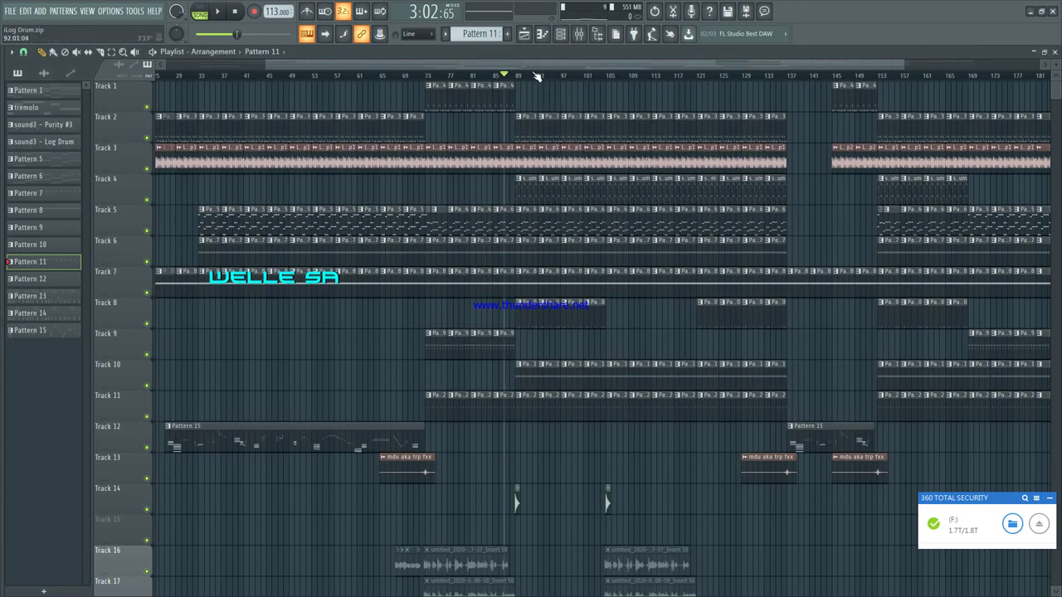
Step: Play the song from bar 87 past the entry of Patterns 10 and 11, and stop it
scroll(537, 77, up, 5)
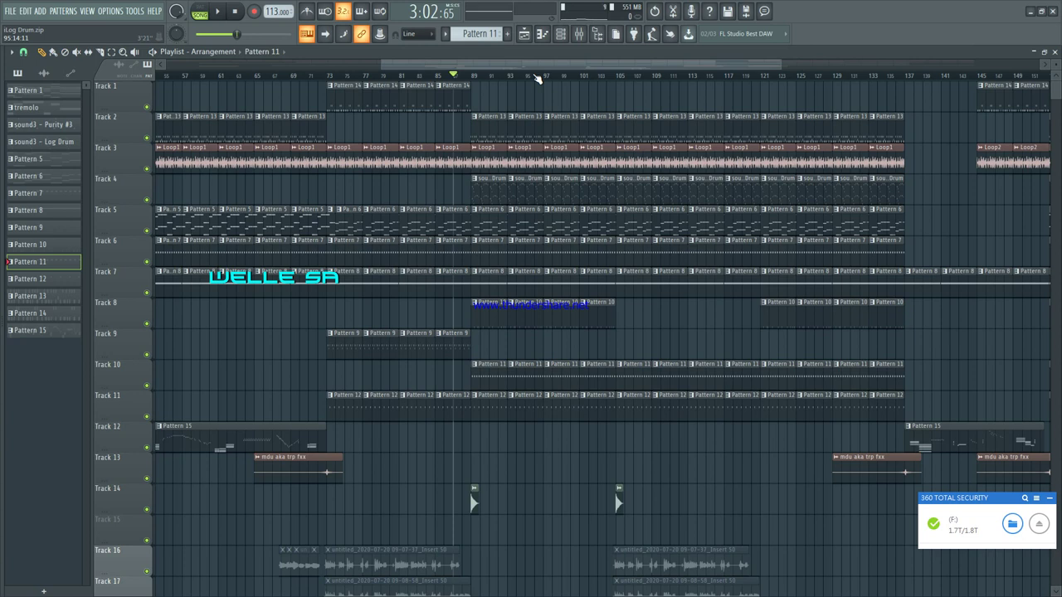
key(space)
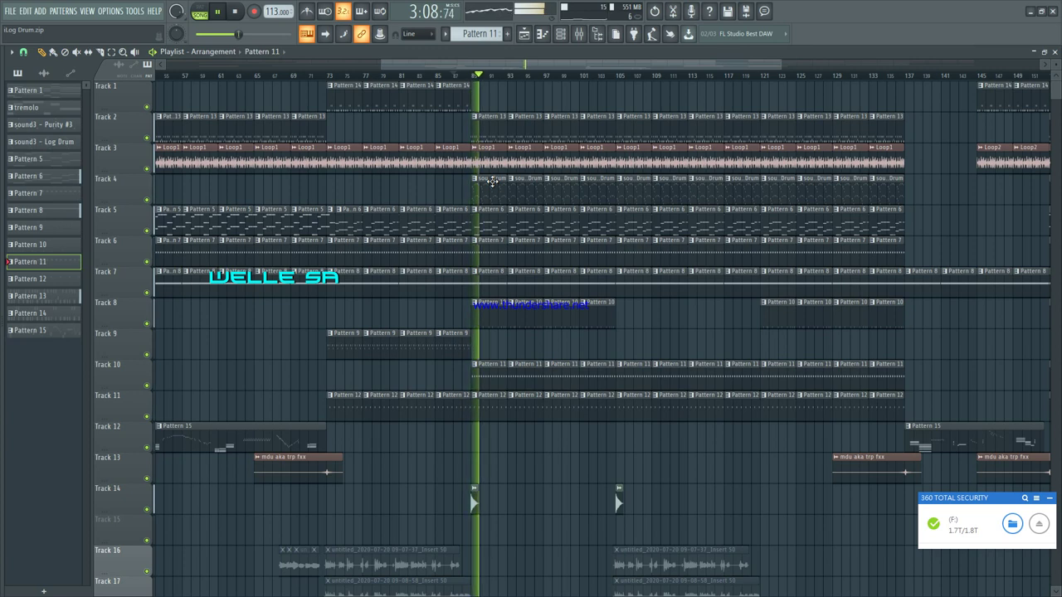
key(space)
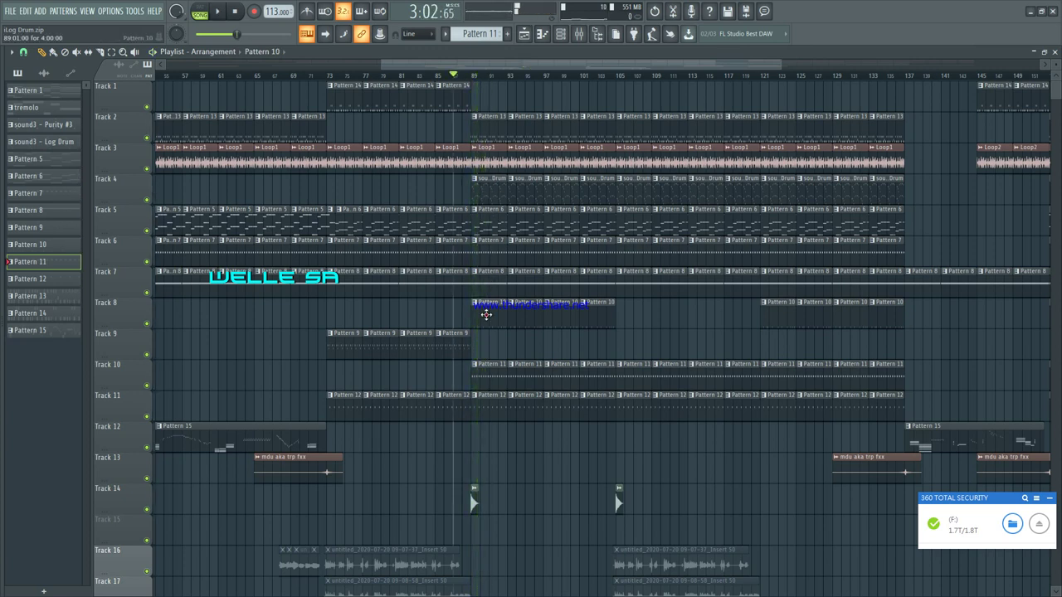
Step: Examine Pattern 10's hhsnr (3) notes and channel, return to the playlist, and listen to the song before stopping it
double_click(486, 314)
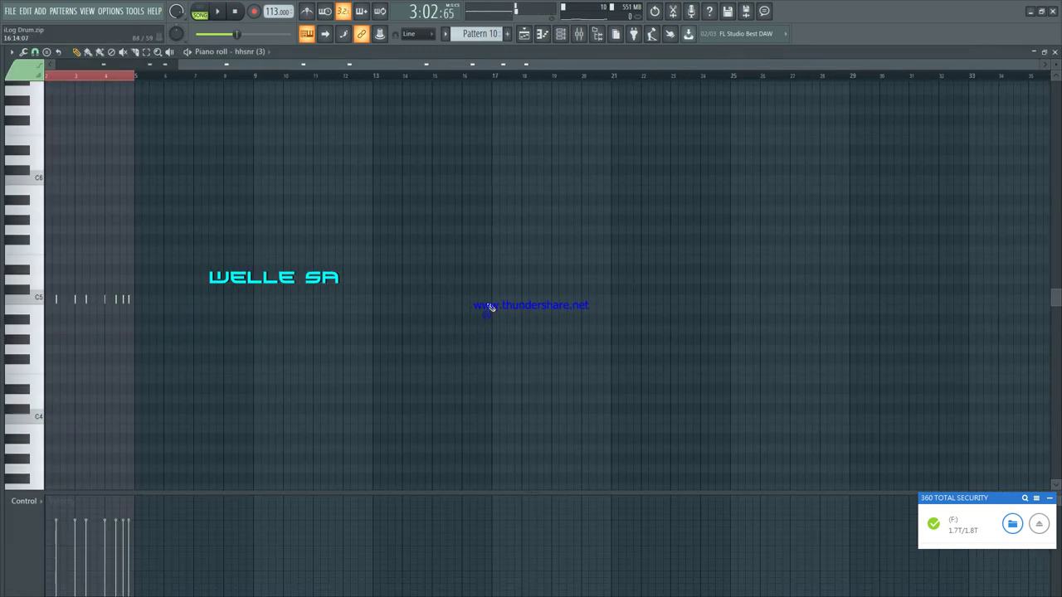
click(1054, 52)
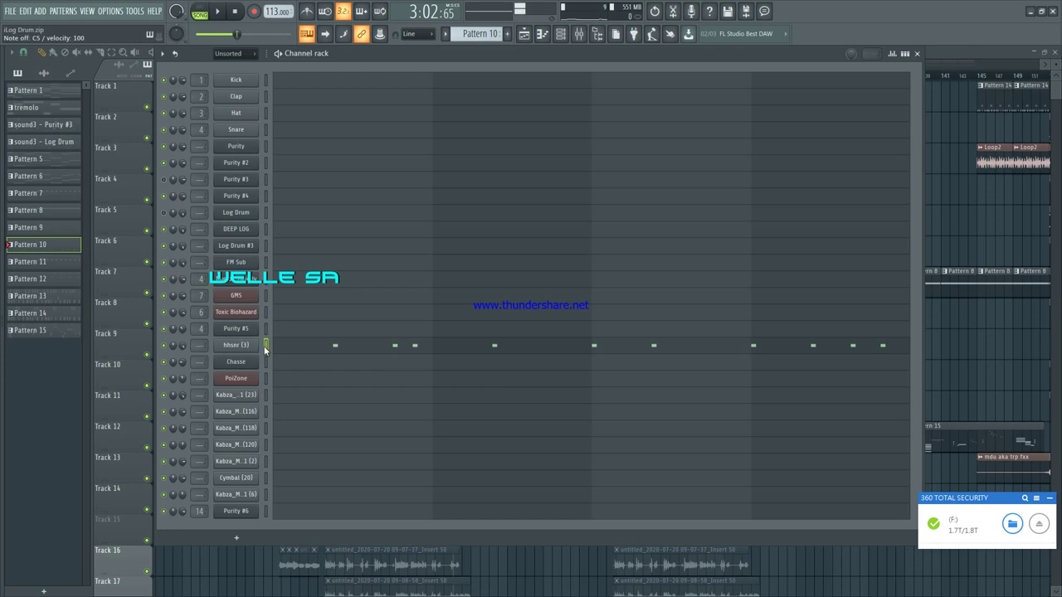
key(F6)
scroll(577, 77, down, 3)
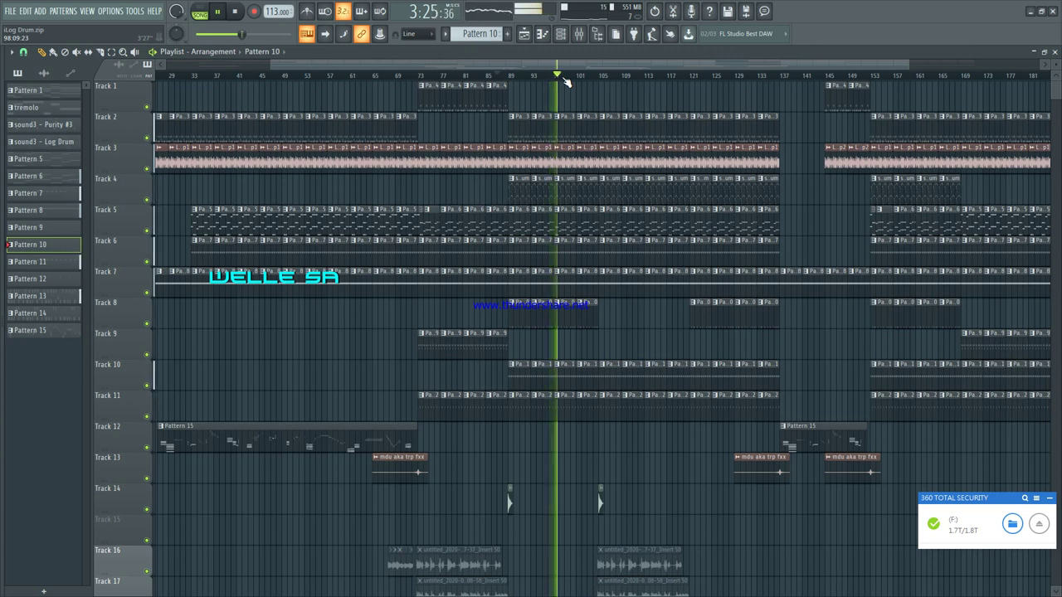
key(space)
Step: Examine the full arrangement from Track 1 down past the empty lower tracks, and return to the first tracks
scroll(523, 266, down, 2)
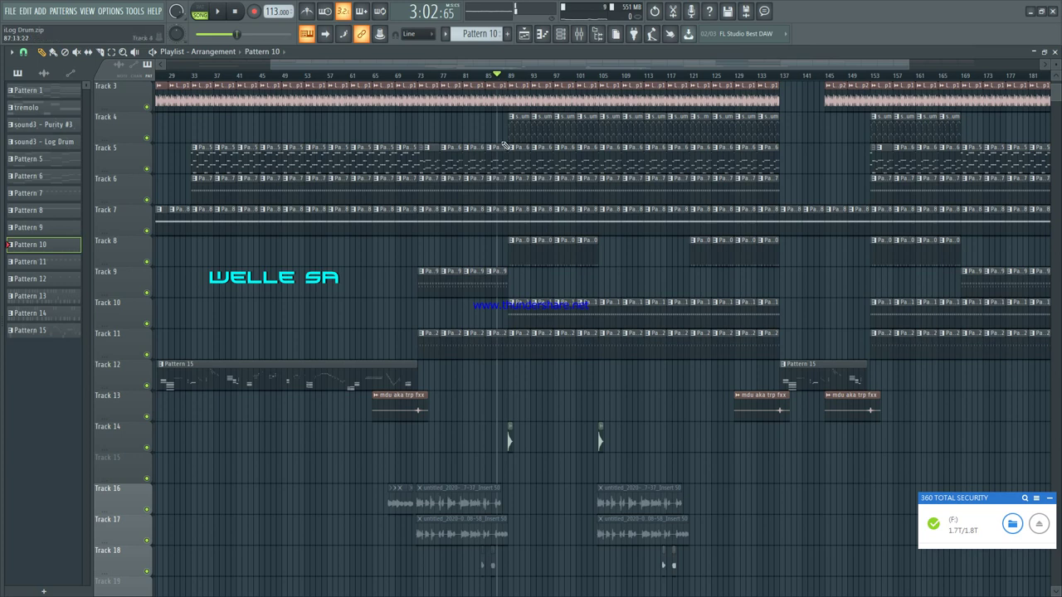
scroll(502, 154, up, 2)
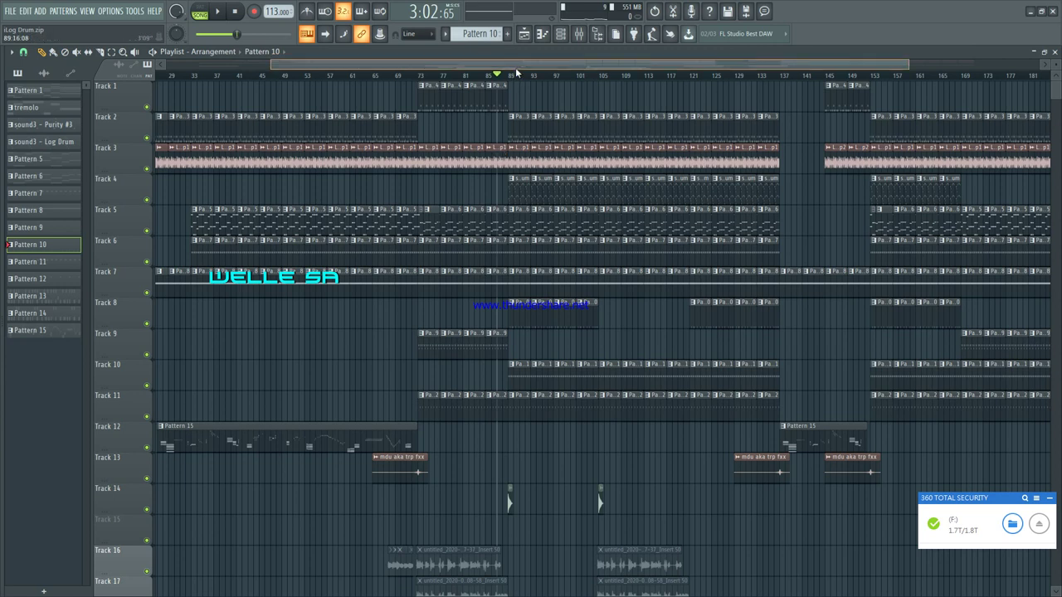
scroll(517, 73, left, 5)
scroll(288, 77, down, 2)
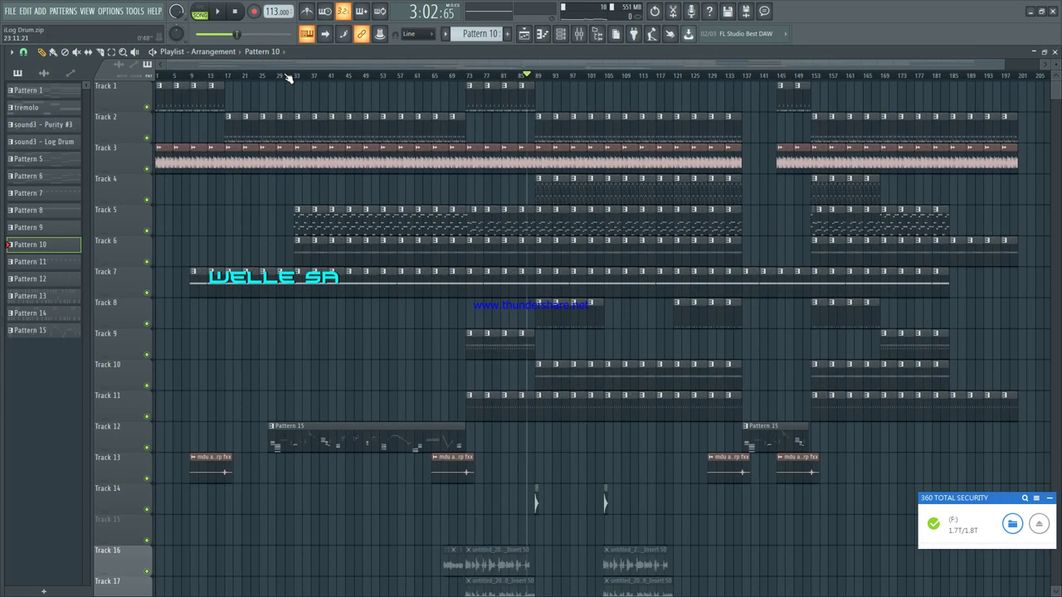
scroll(368, 228, down, 1)
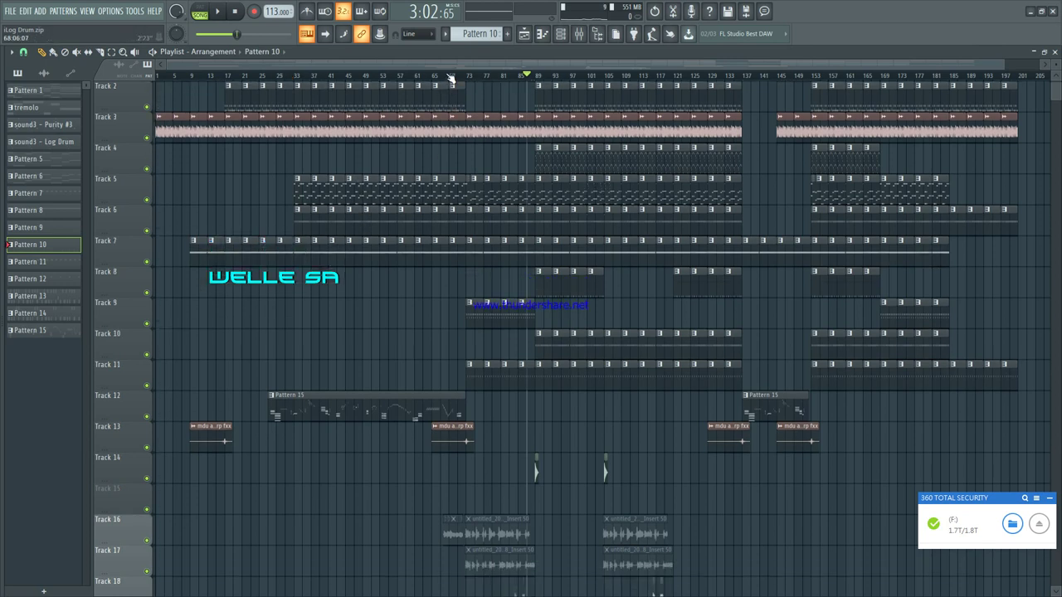
scroll(390, 179, down, 13)
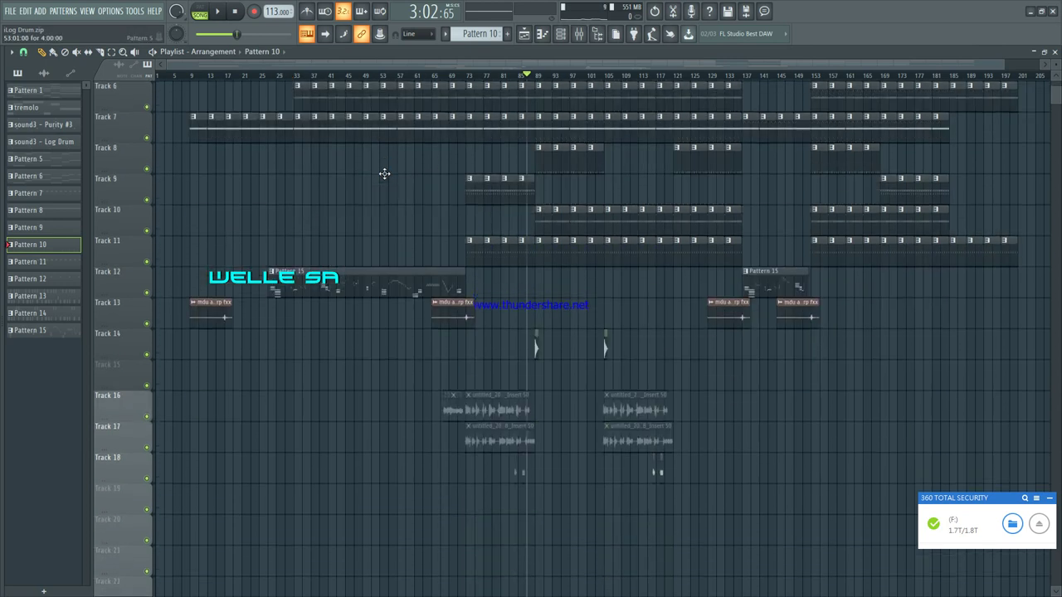
scroll(393, 184, down, 12)
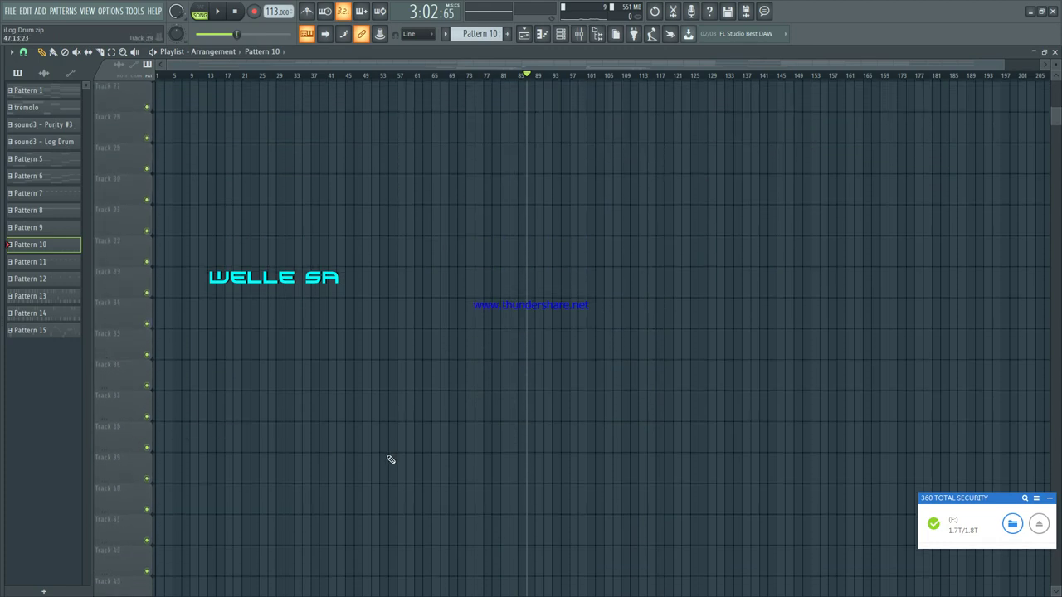
scroll(260, 388, up, 12)
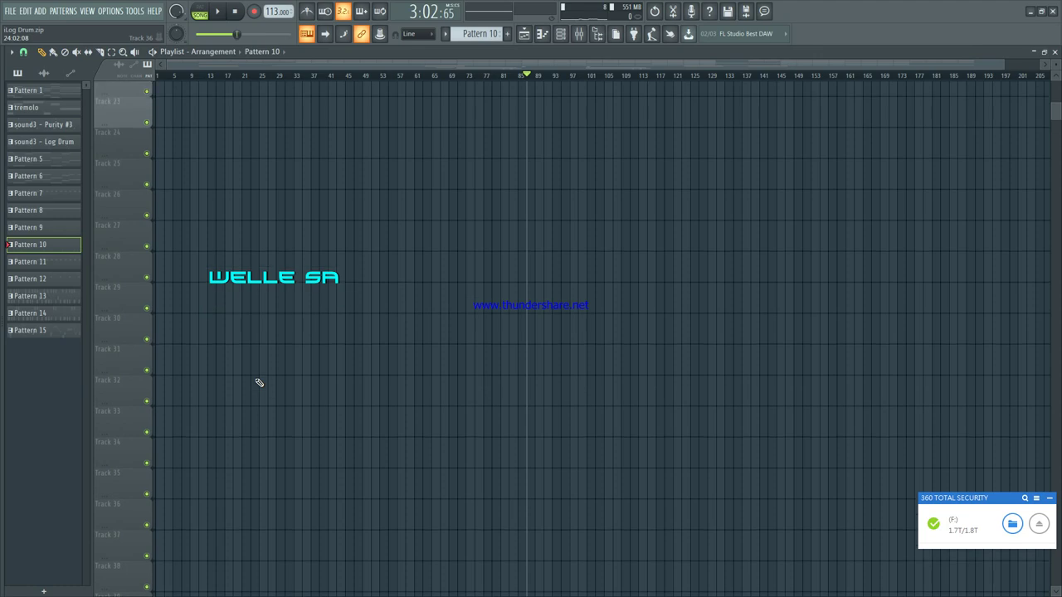
scroll(259, 383, up, 14)
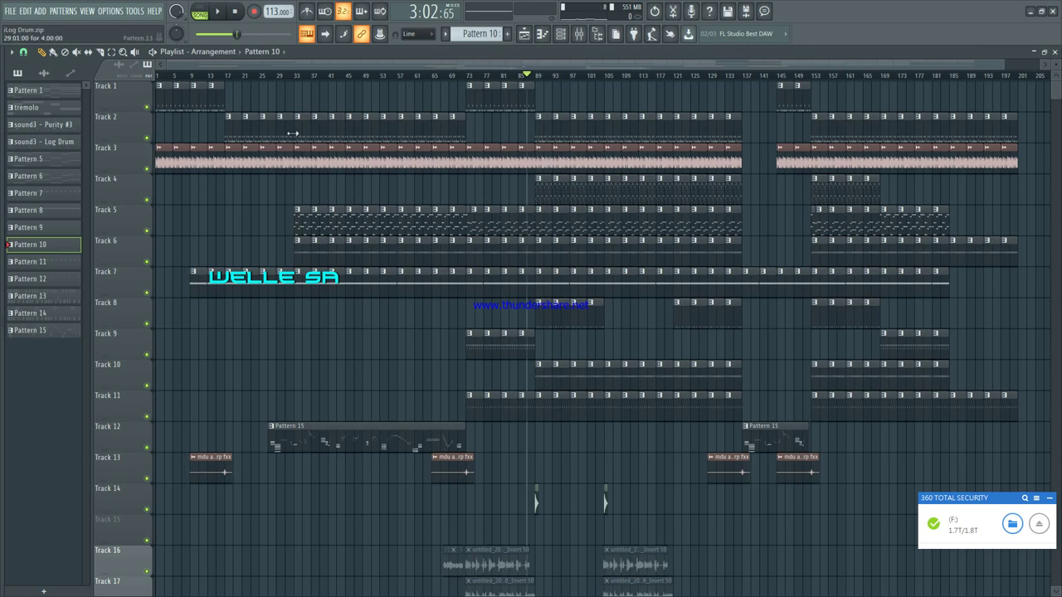
Step: Play the song from bar 27, where Pattern 15 enters on Track 12, past bar 33, and stop it
click(261, 76)
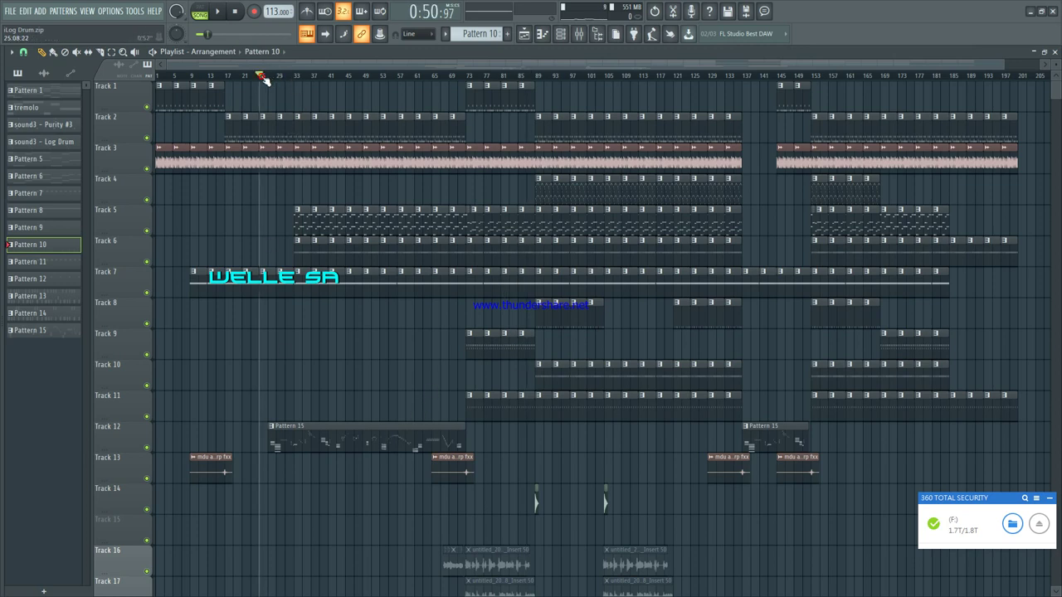
click(267, 80)
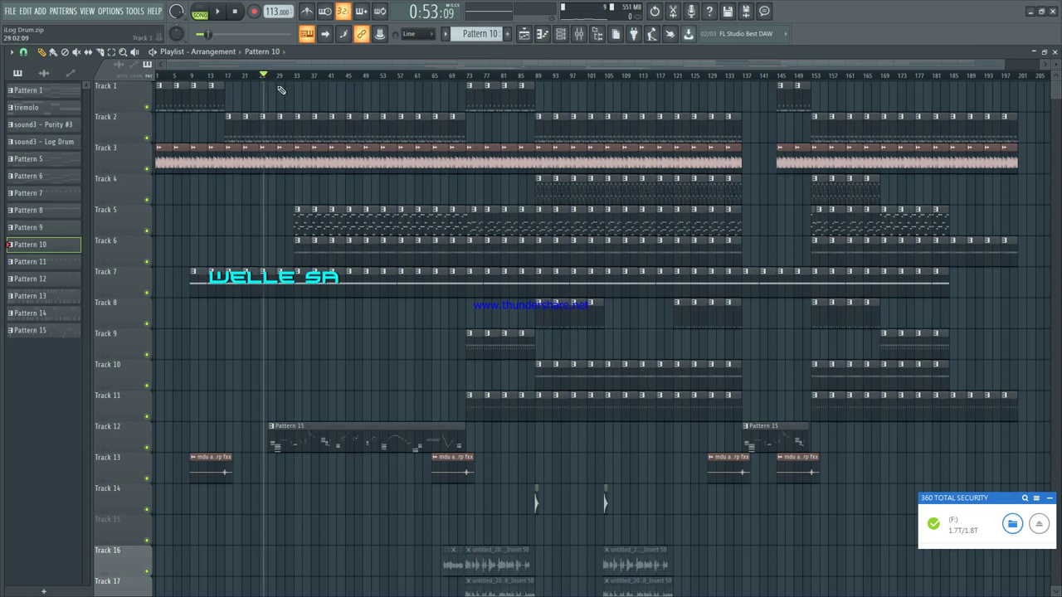
click(273, 79)
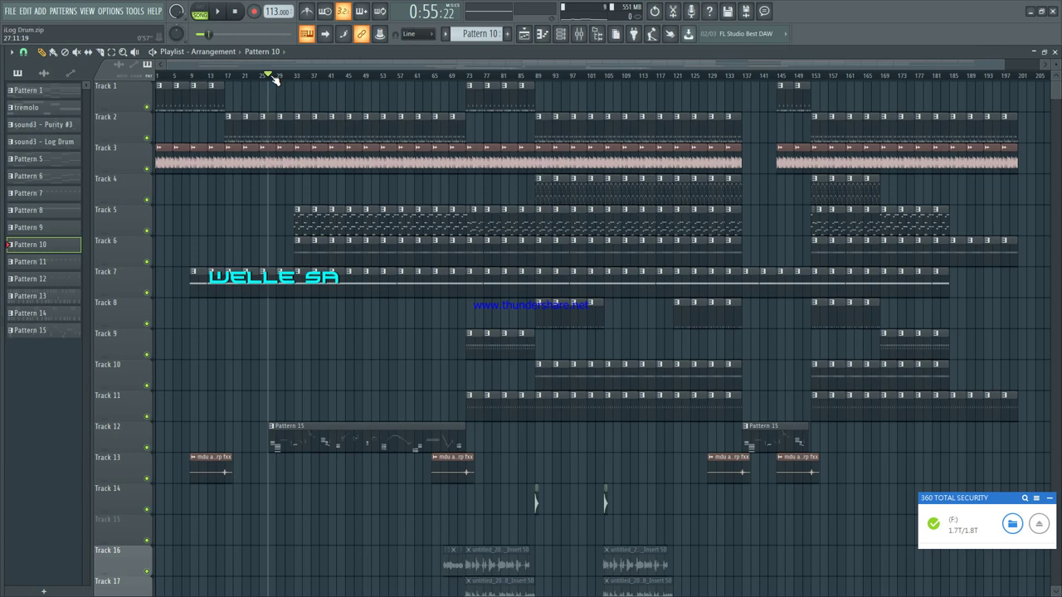
key(space)
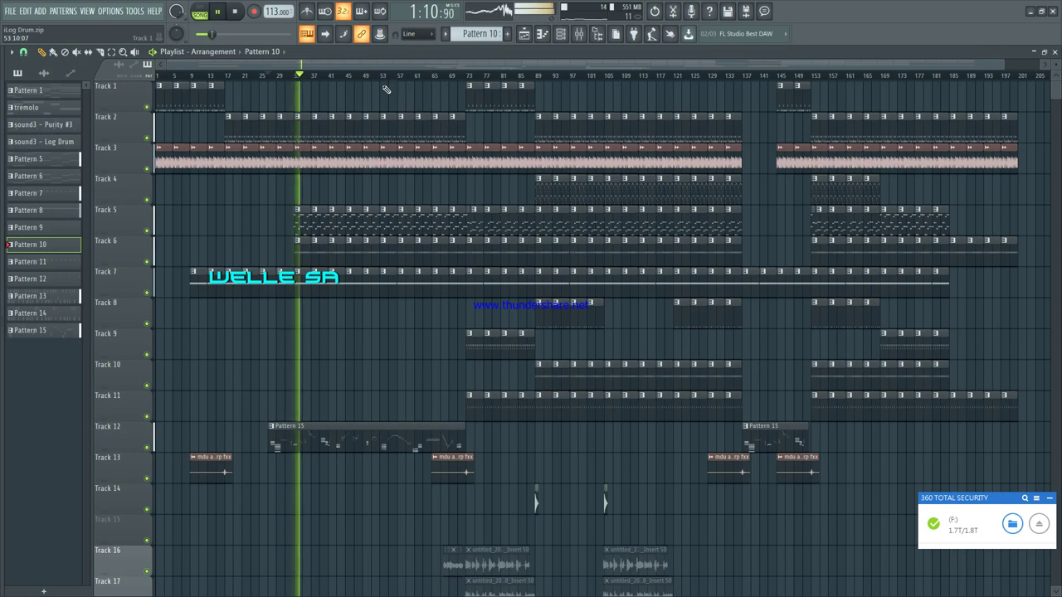
key(space)
Step: Set the song position to bar 65 and unmute the recorded audio clips on Tracks 16 and 17
scroll(435, 142, down, 2)
click(433, 75)
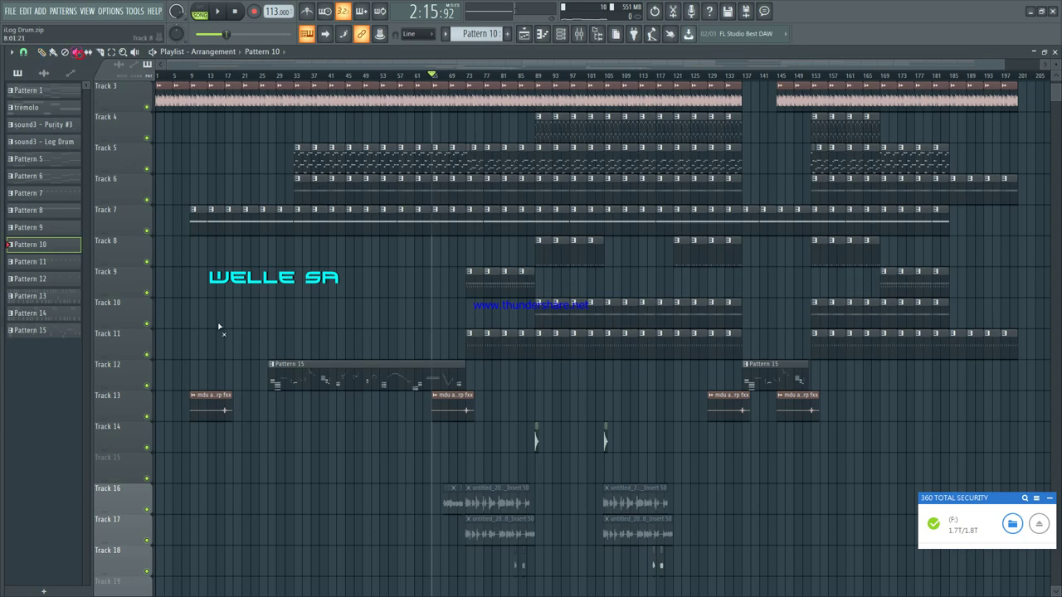
click(448, 502)
click(628, 514)
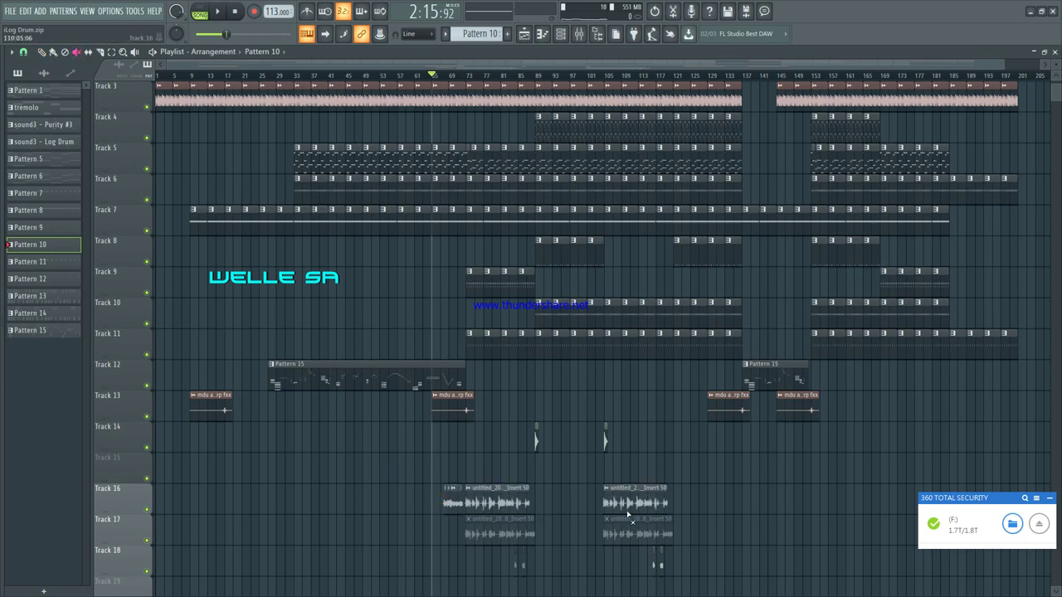
click(465, 531)
scroll(490, 535, down, 1)
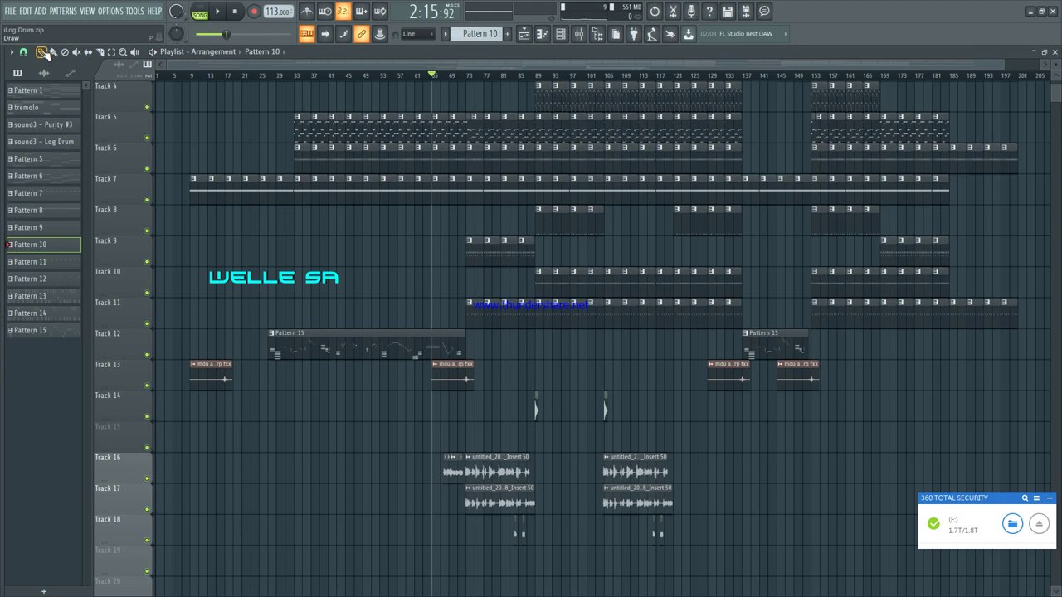
Step: Play the song from bar 65 into the first recorded clips on Track 16, and stop it
key(space)
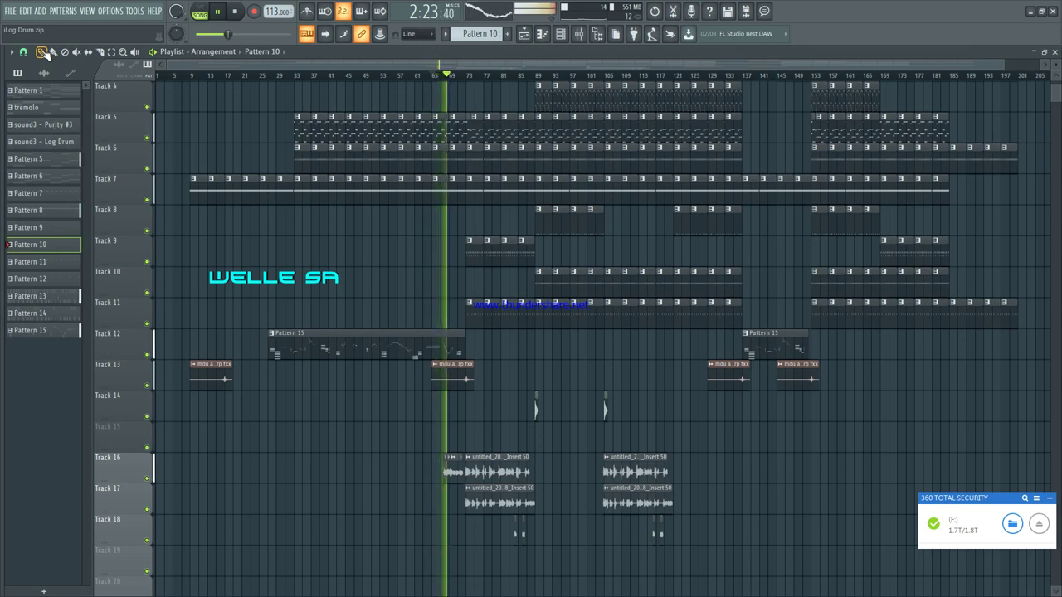
key(space)
scroll(312, 100, down, 1)
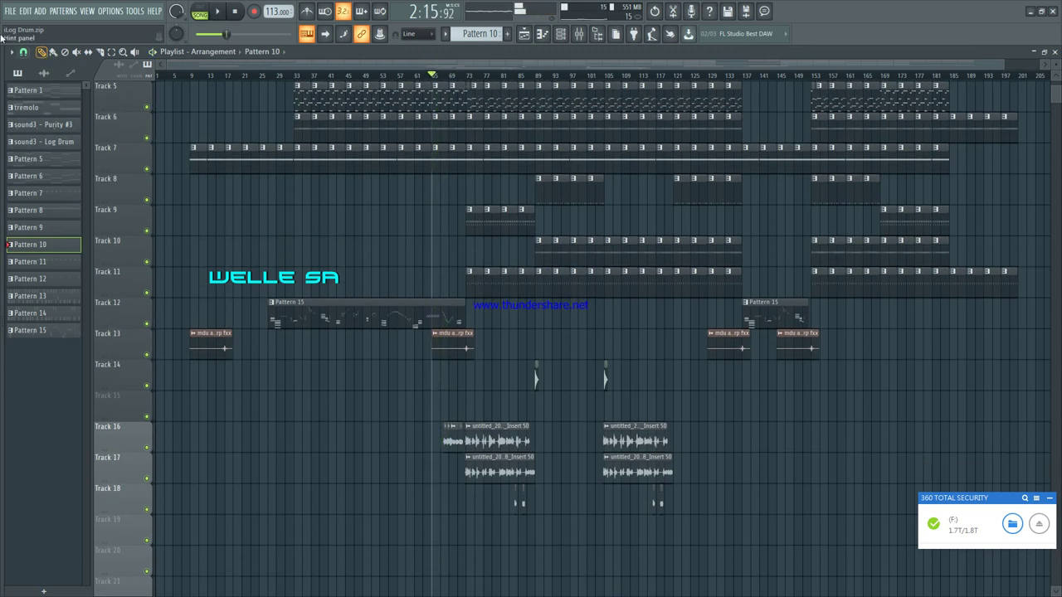
Step: Enable the effect plugins on mixer inserts 30, 31 and 32 for the recorded vocals, and return to the playlist
click(578, 34)
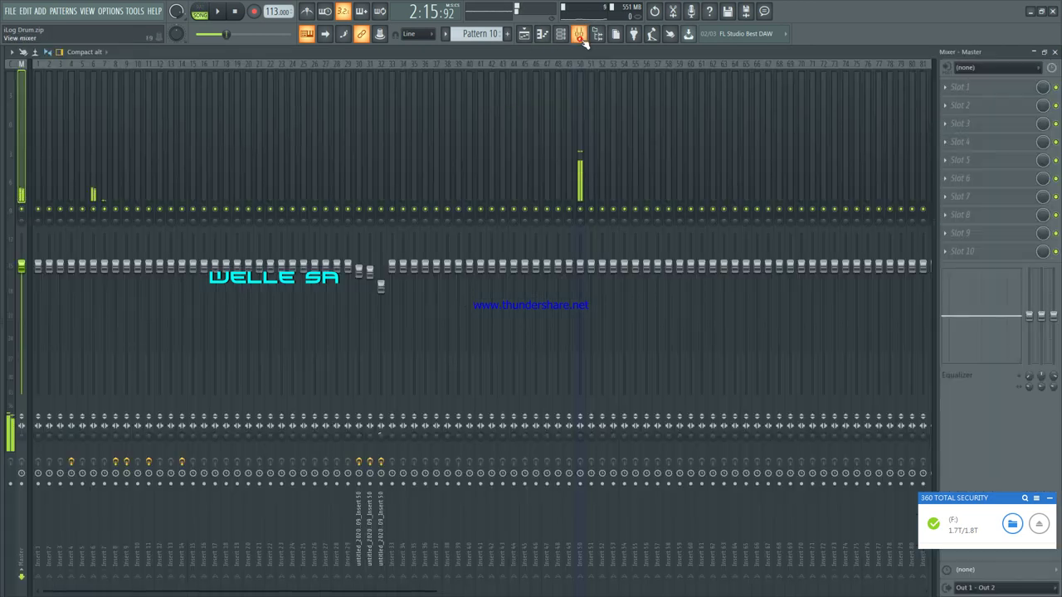
click(370, 186)
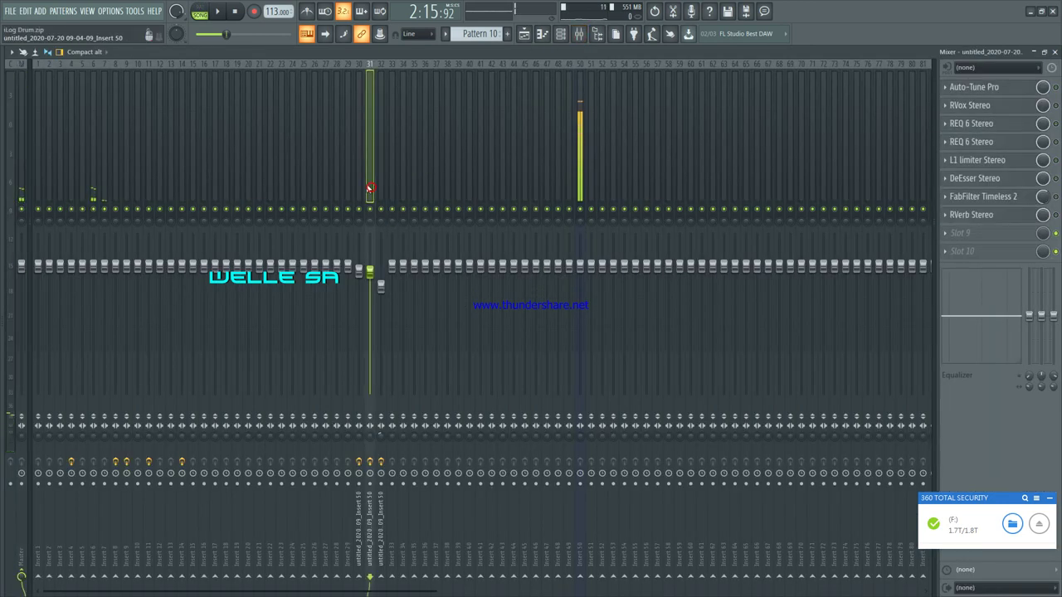
click(360, 186)
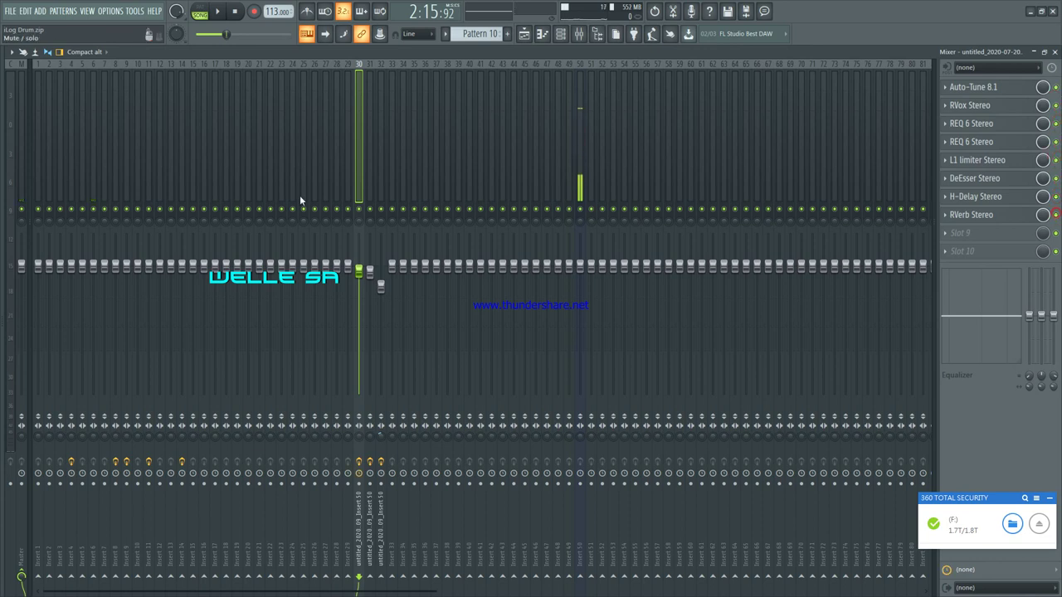
click(371, 162)
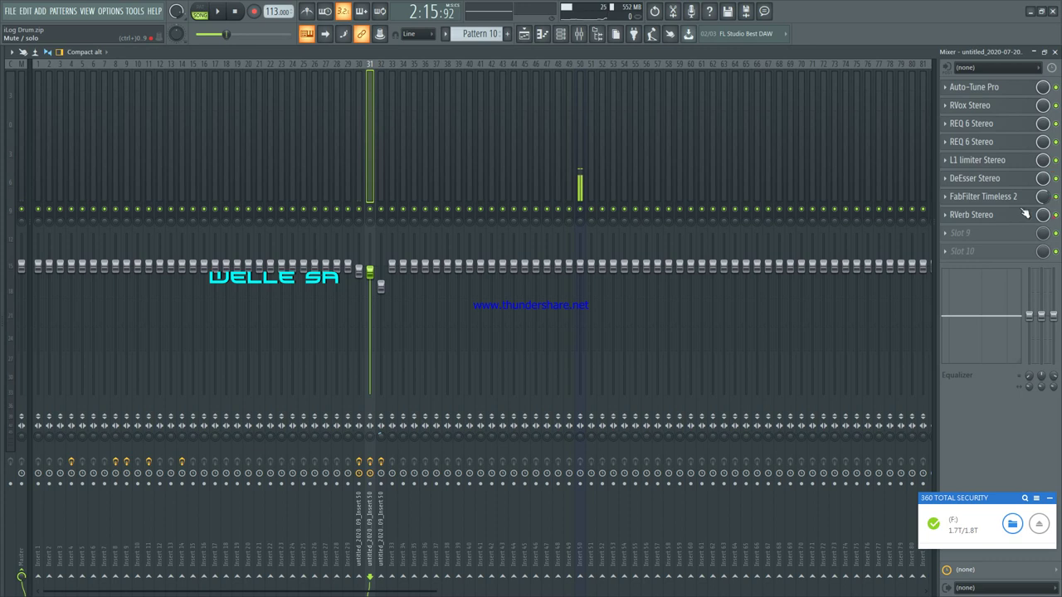
click(380, 136)
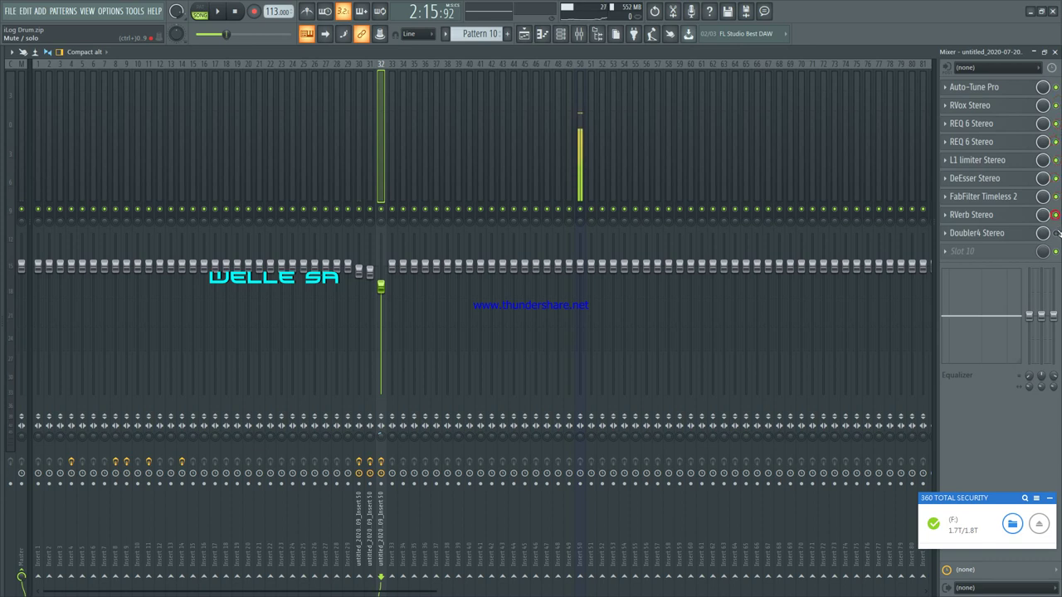
click(1055, 52)
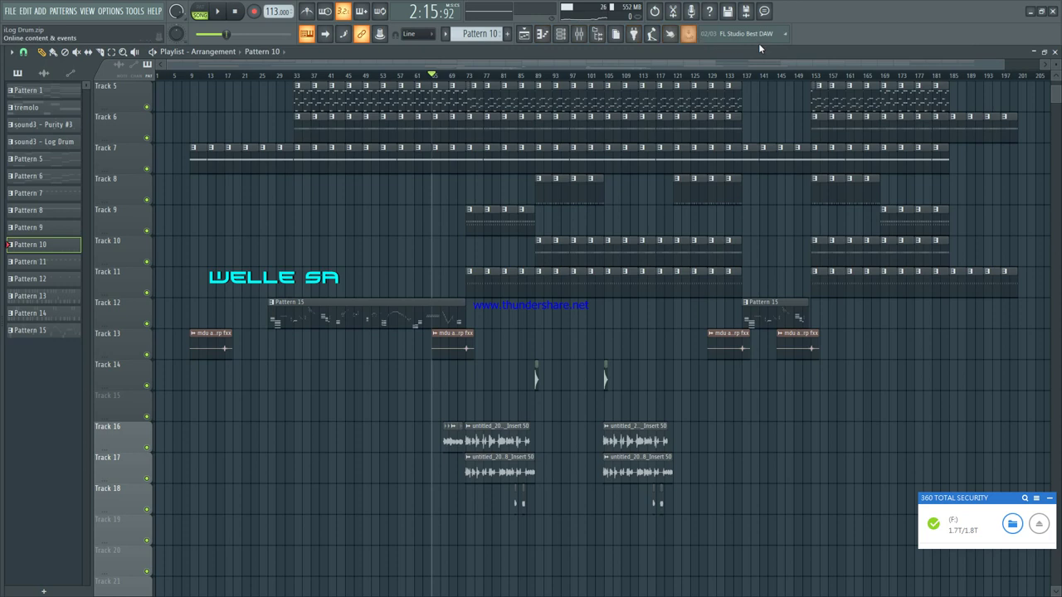
Step: Play the song from bar 65 to about bar 93, stop it, and move the song position through bars 81, 72 and 89 back to 65
key(space)
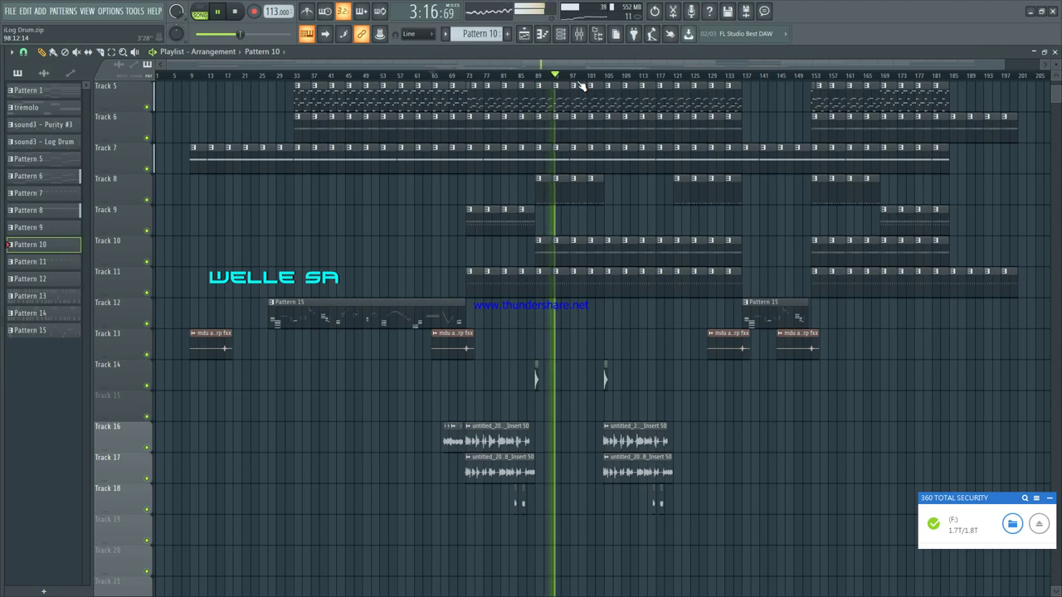
key(space)
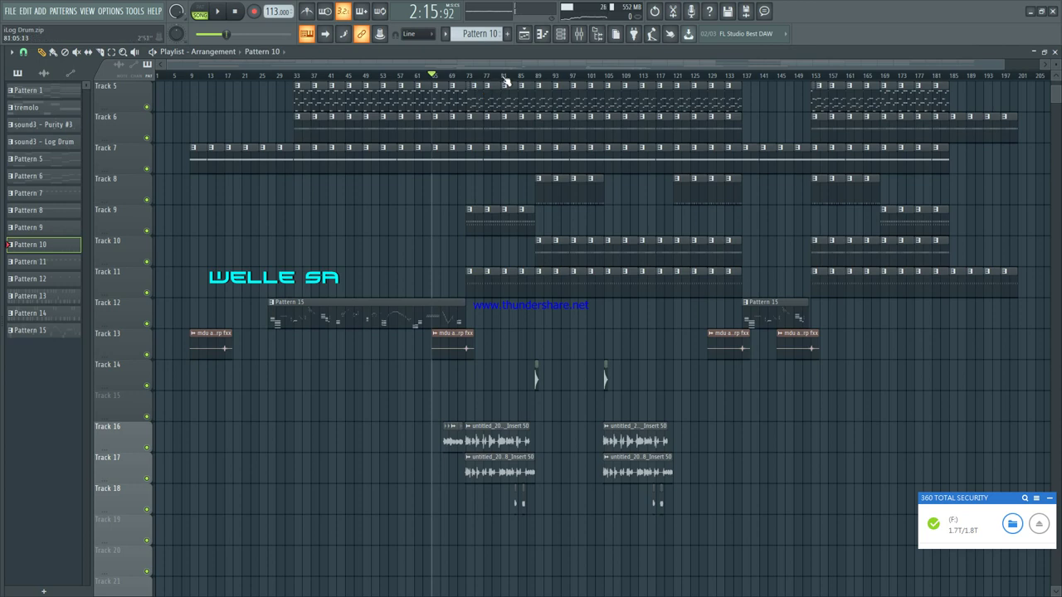
click(502, 76)
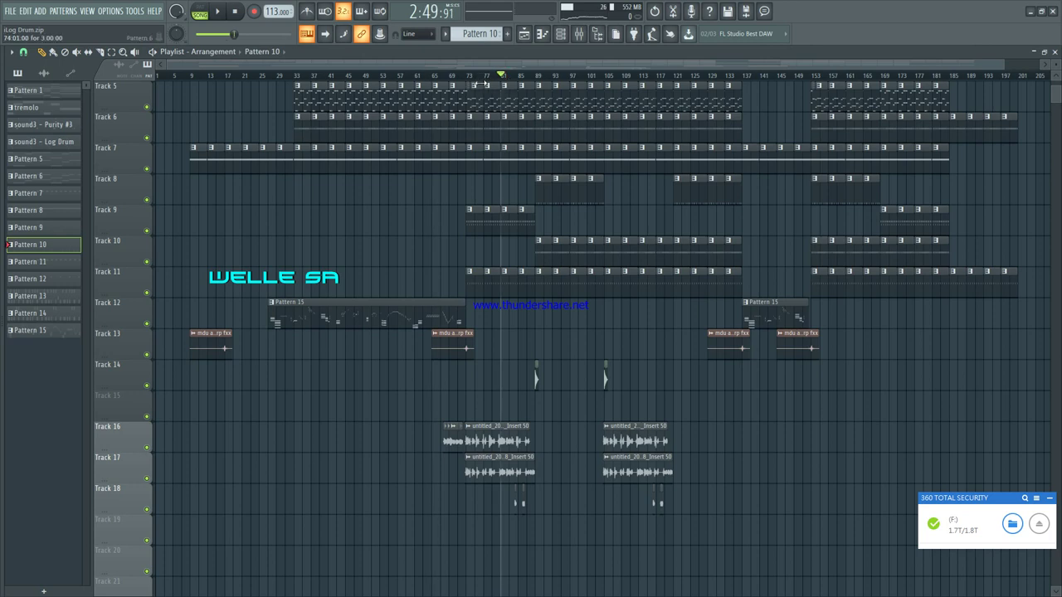
click(461, 76)
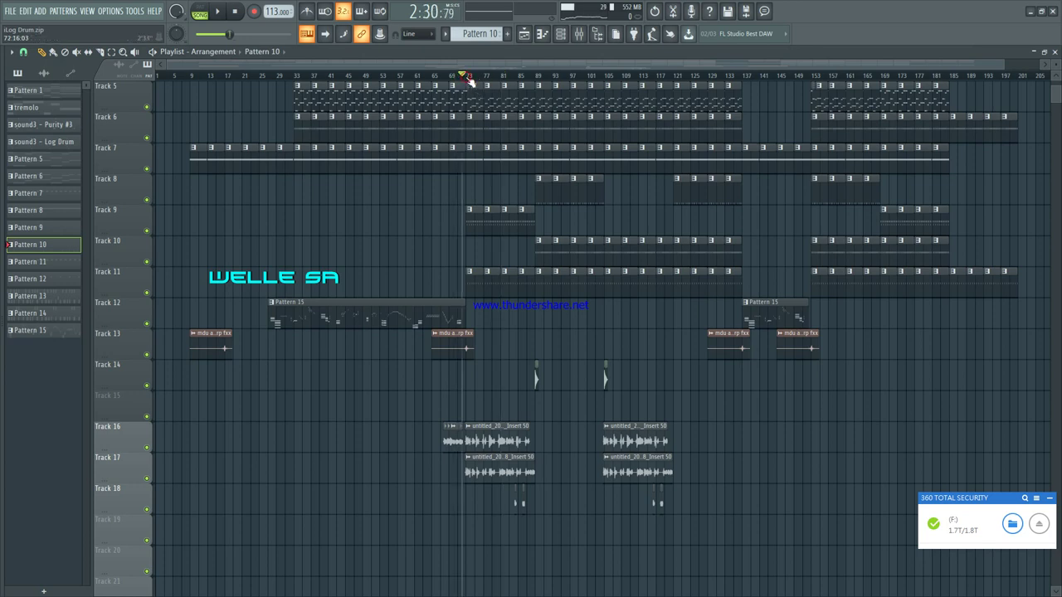
click(536, 75)
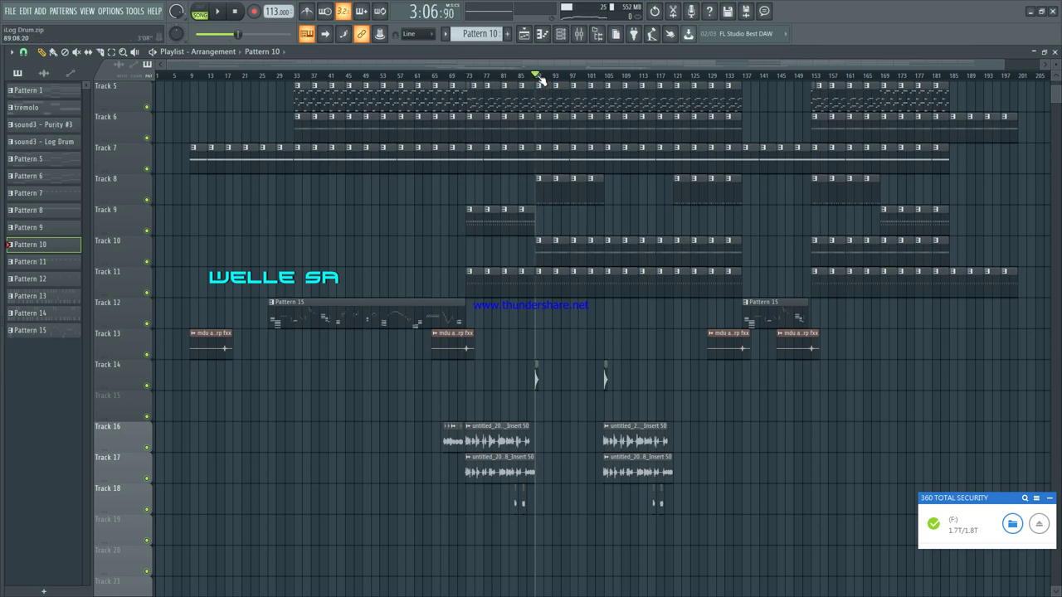
click(435, 76)
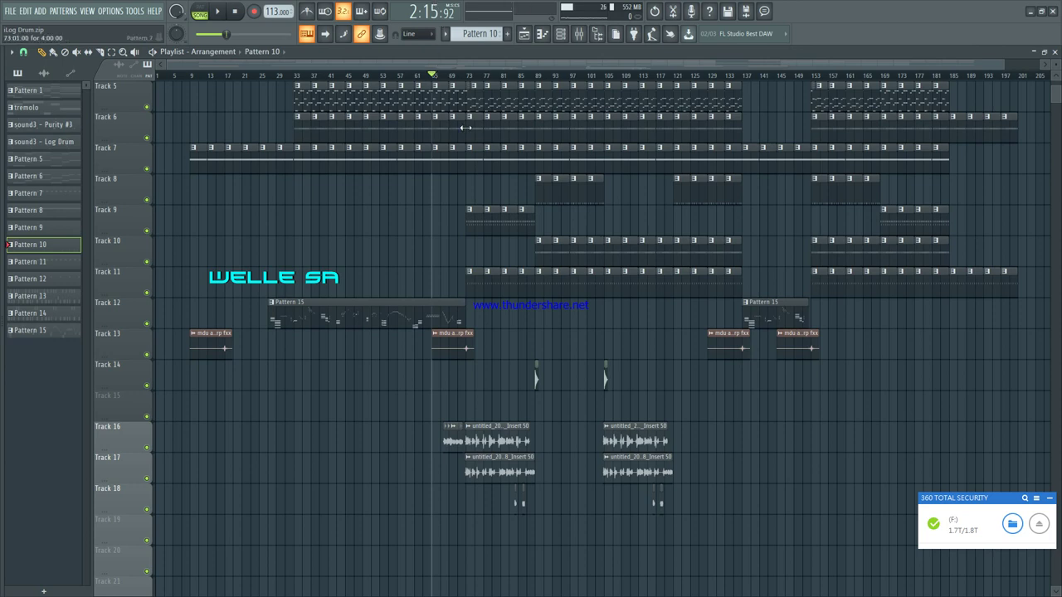
Step: Examine Pattern 6's DEEP LOG notes from the Track 5 clip up close, and return to the playlist
scroll(465, 127, up, 3)
click(479, 195)
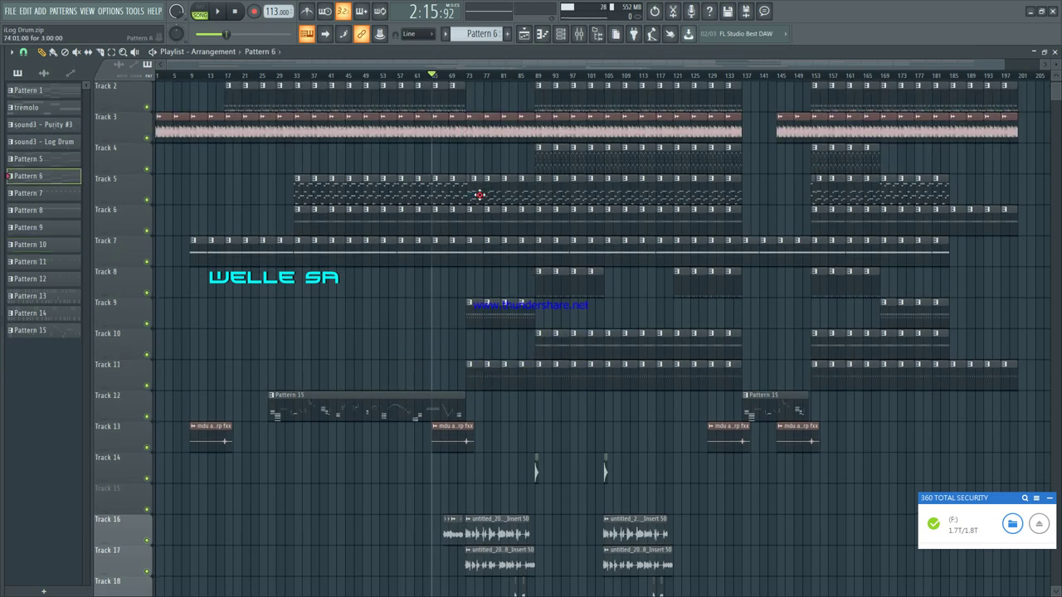
double_click(480, 195)
drag(502, 59, 57, 36)
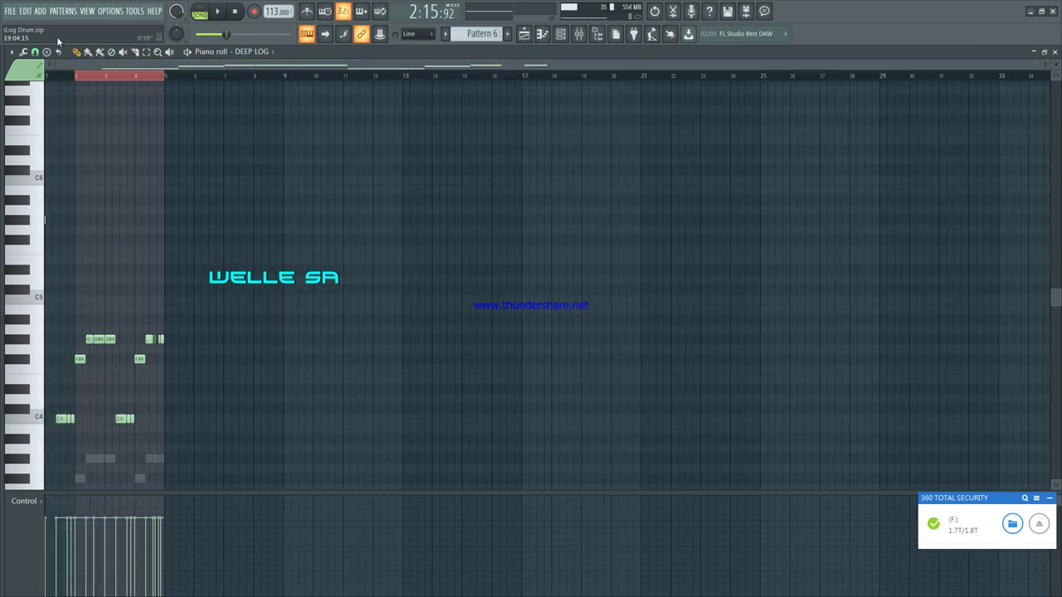
scroll(112, 76, up, 5)
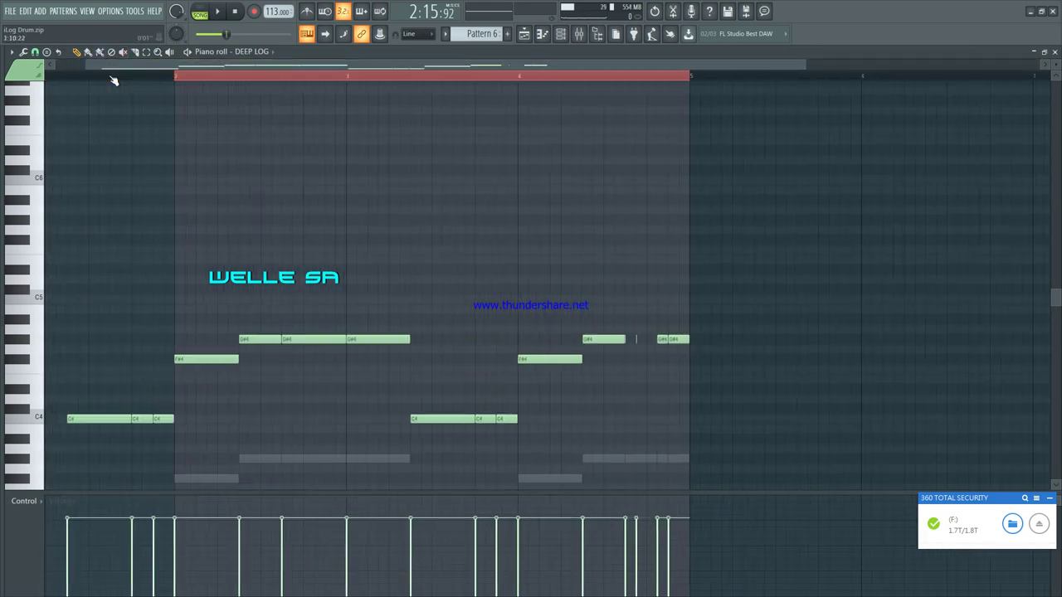
scroll(114, 80, up, 1)
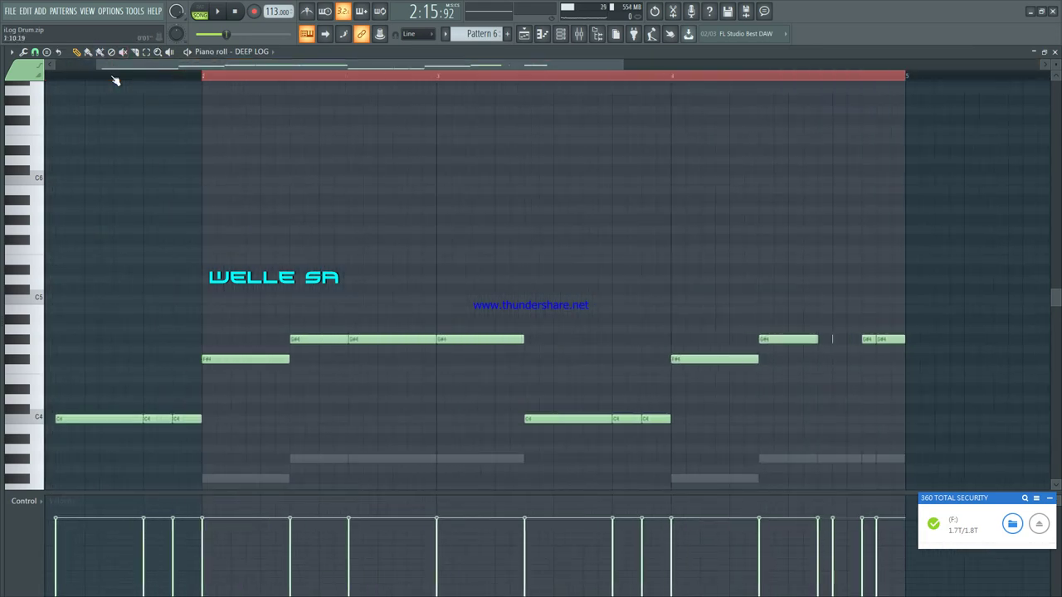
click(1054, 52)
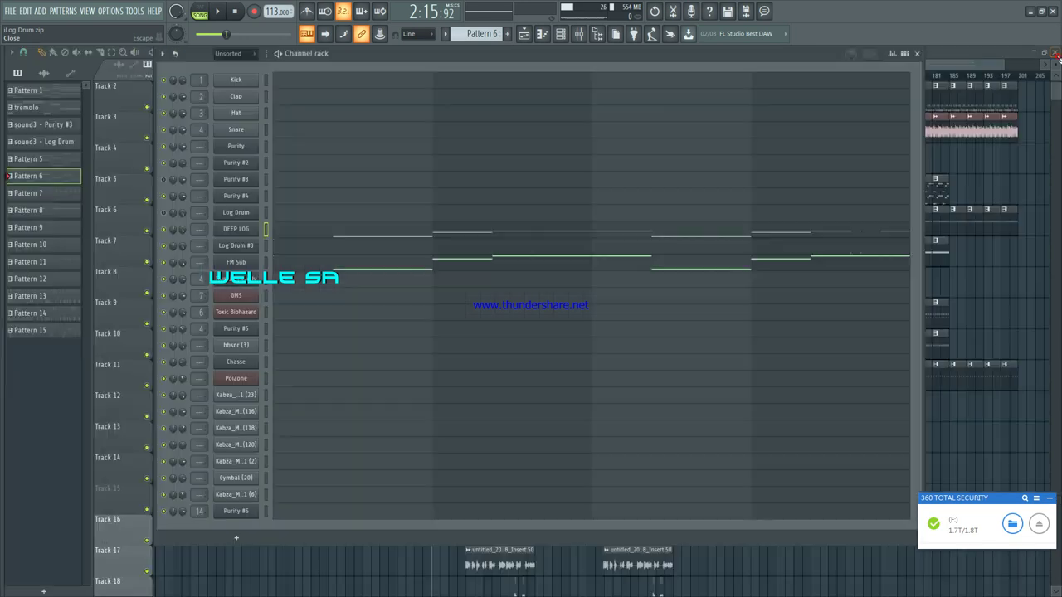
click(916, 67)
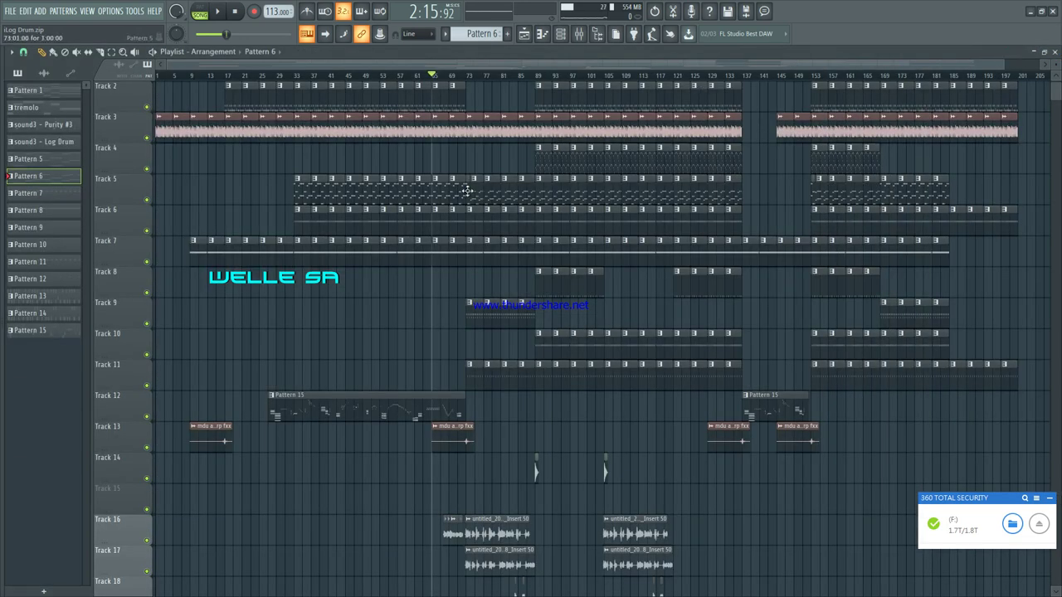
Step: Examine Pattern 5's DEEP LOG notes from the Track 5 clip for comparison, and return to the playlist
click(440, 196)
double_click(439, 196)
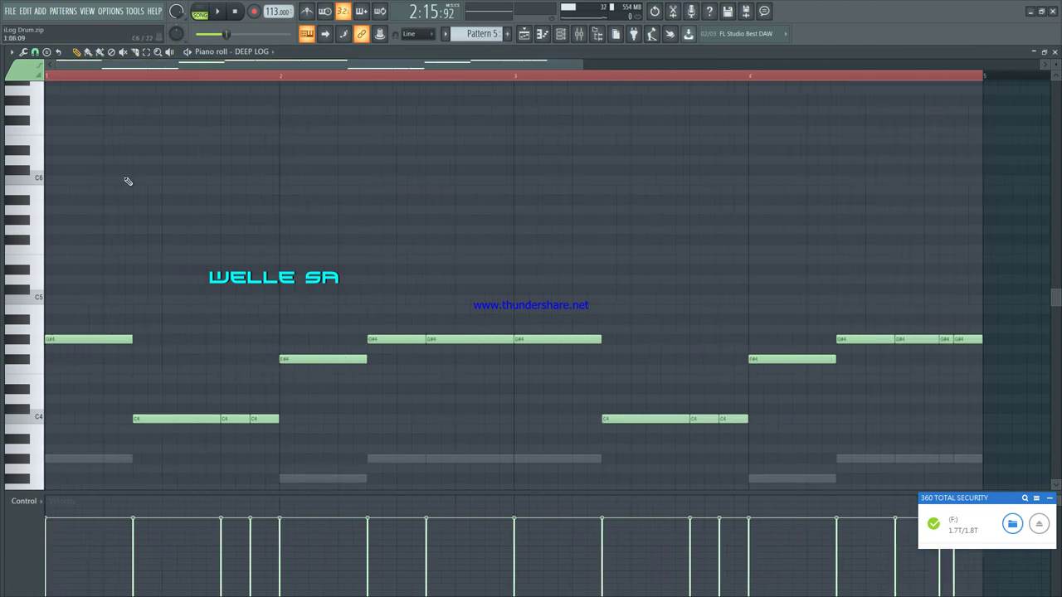
scroll(297, 146, up, 1)
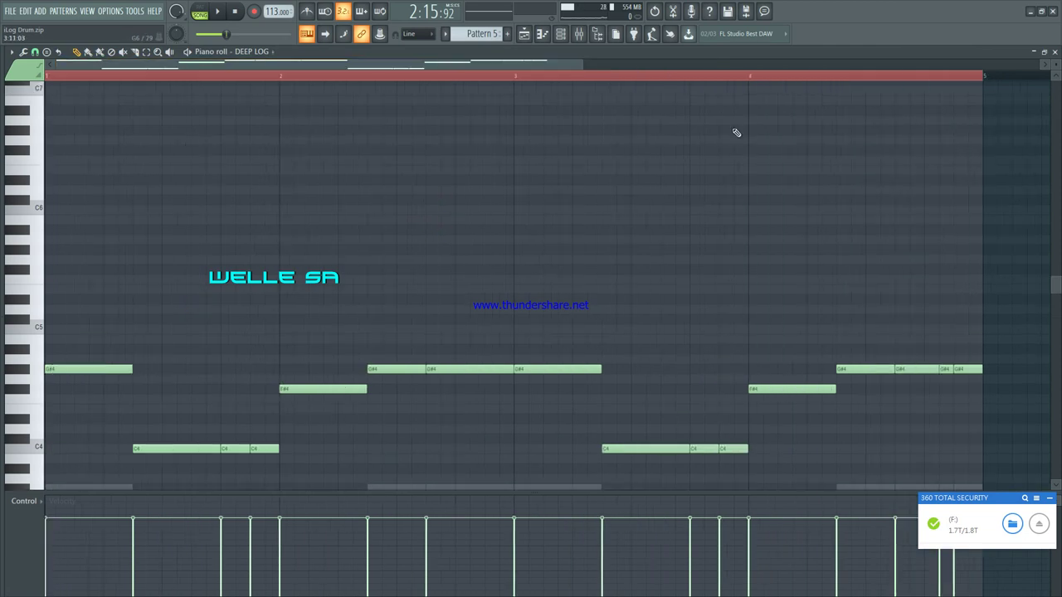
click(1054, 52)
key(F6)
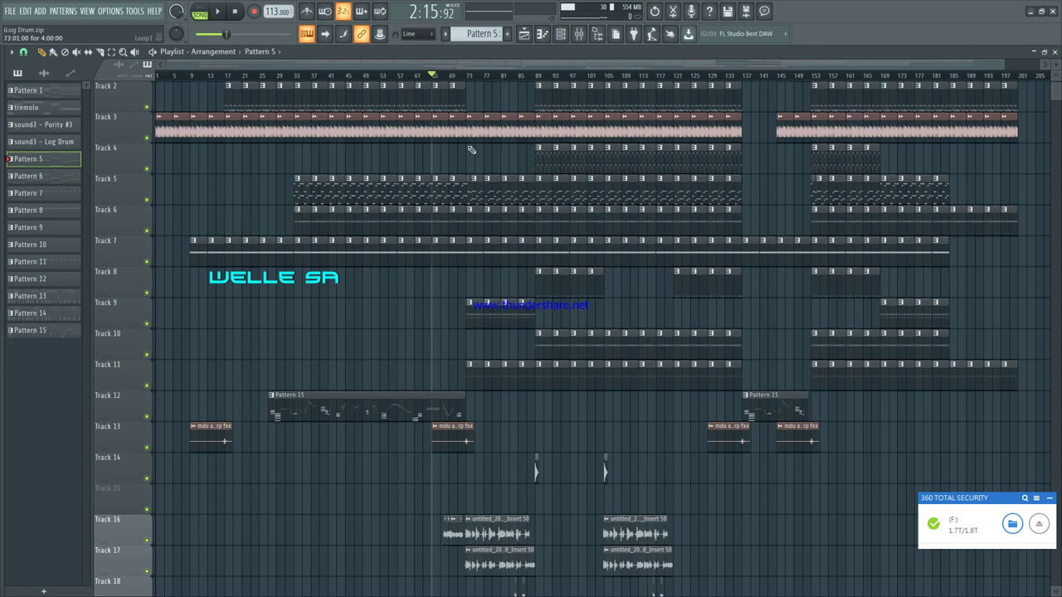
Step: Reopen Pattern 6's DEEP LOG notes and examine the very short note at the start of bar 1 up close
double_click(490, 187)
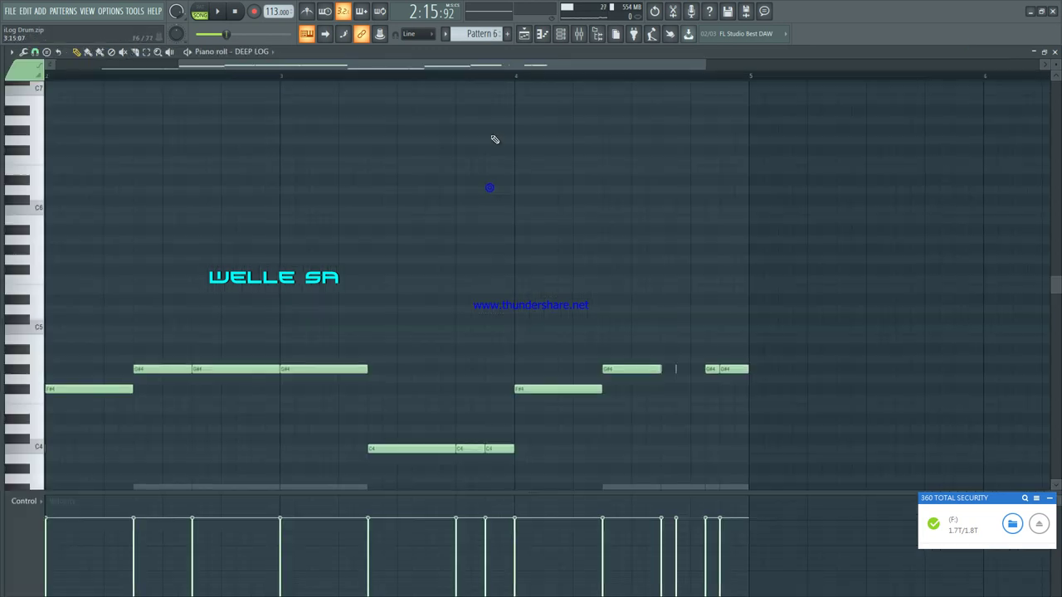
scroll(507, 63, up, 2)
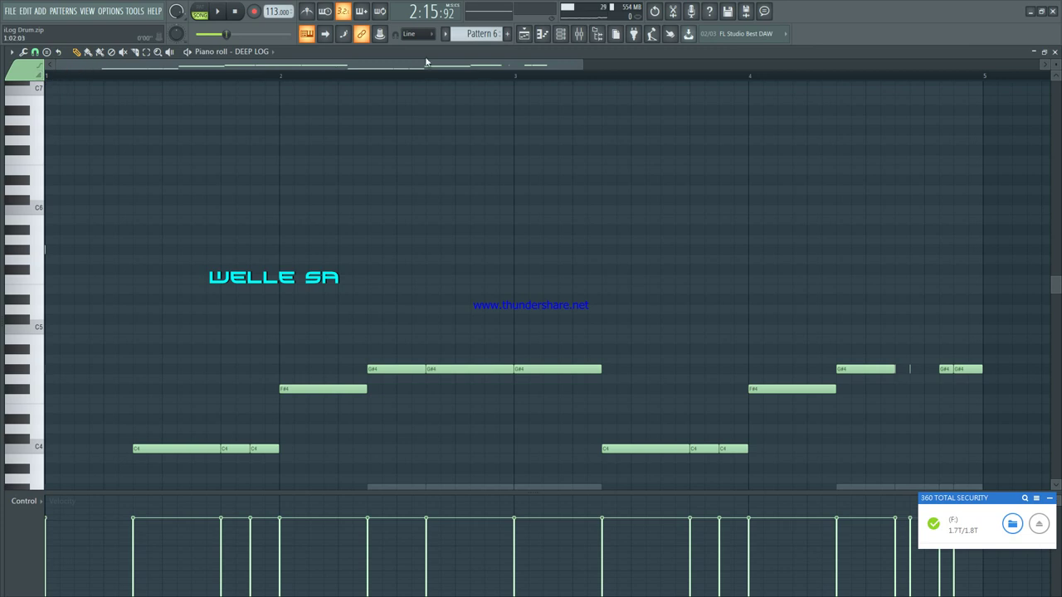
drag(580, 63, 52, 128)
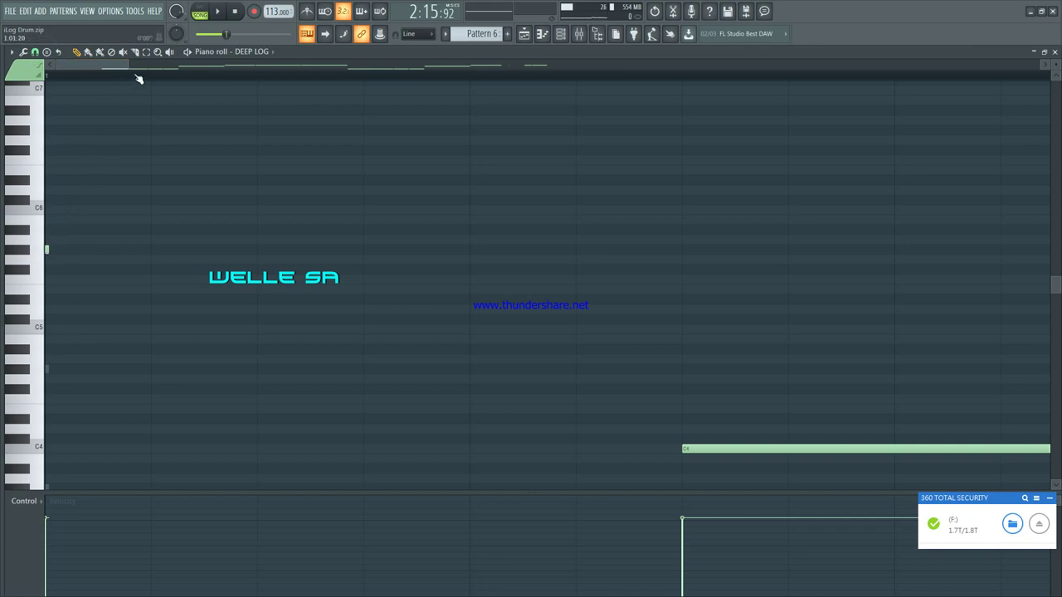
drag(126, 67, 113, 66)
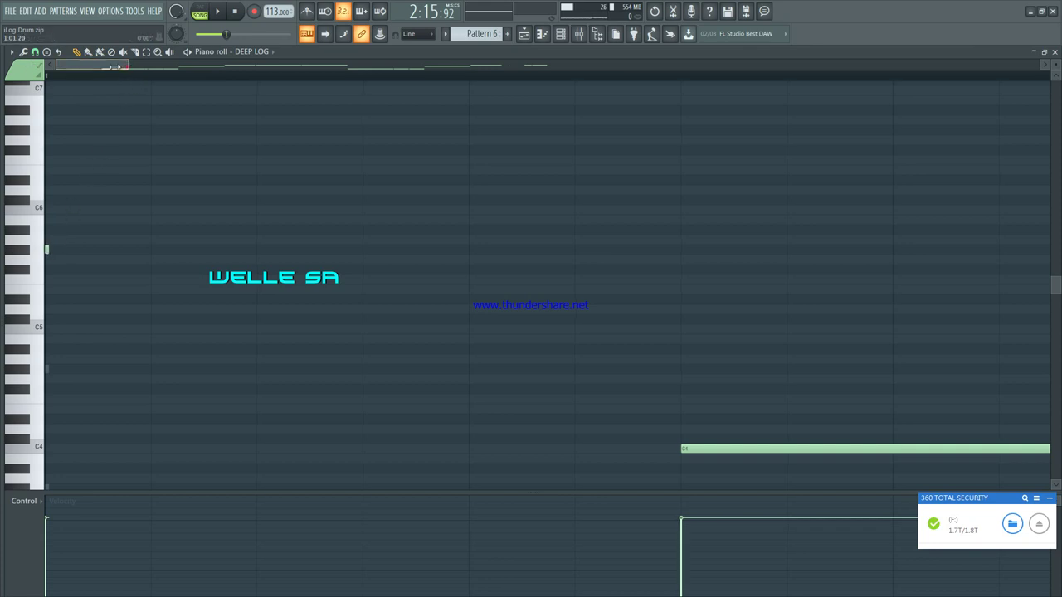
click(48, 250)
mouse_move(48, 249)
mouse_down()
mouse_move(138, 249)
mouse_move(43, 247)
mouse_up()
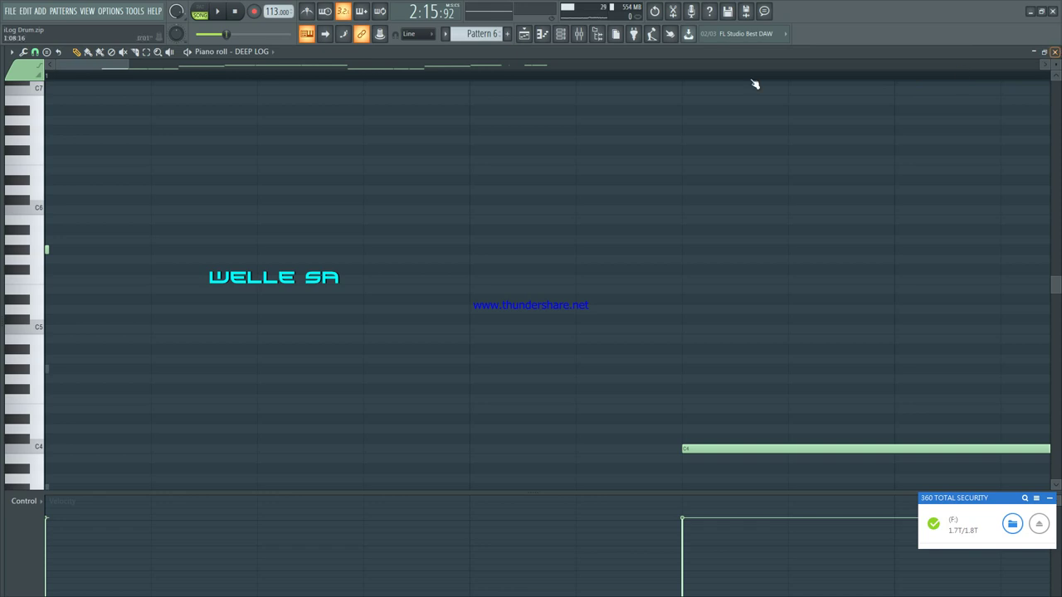
Step: Examine the last DEEP LOG notes in bar 4 of Pattern 6 up close, playing the song briefly
drag(122, 64, 541, 102)
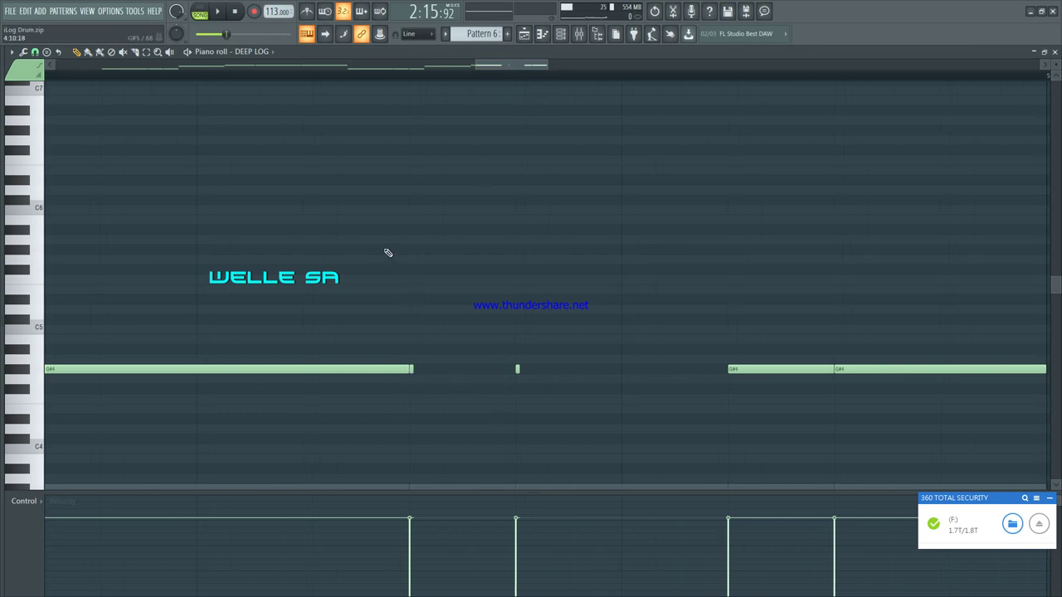
key(space)
scroll(392, 78, down, 5)
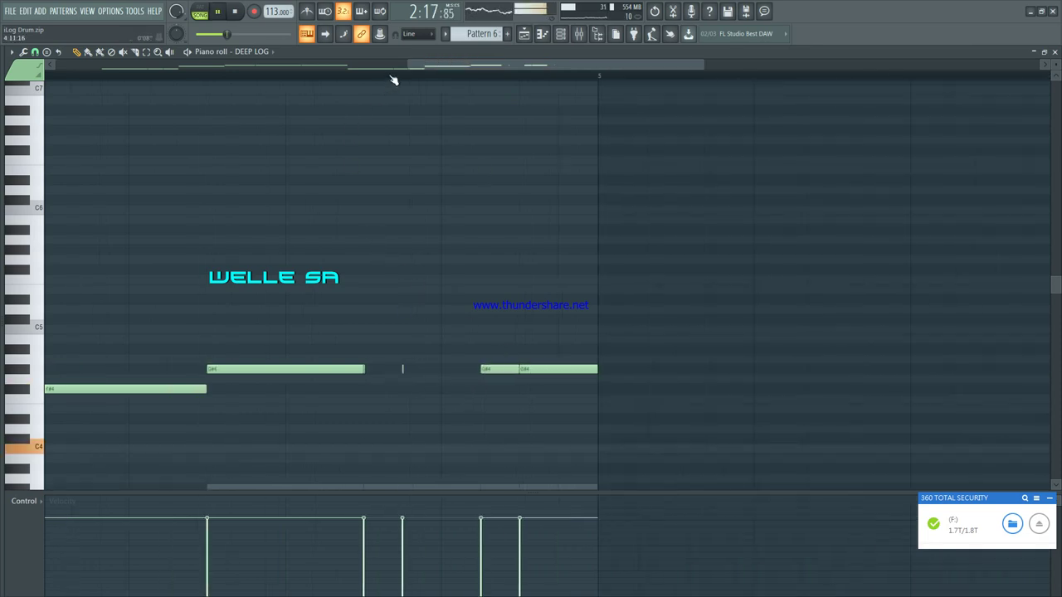
key(space)
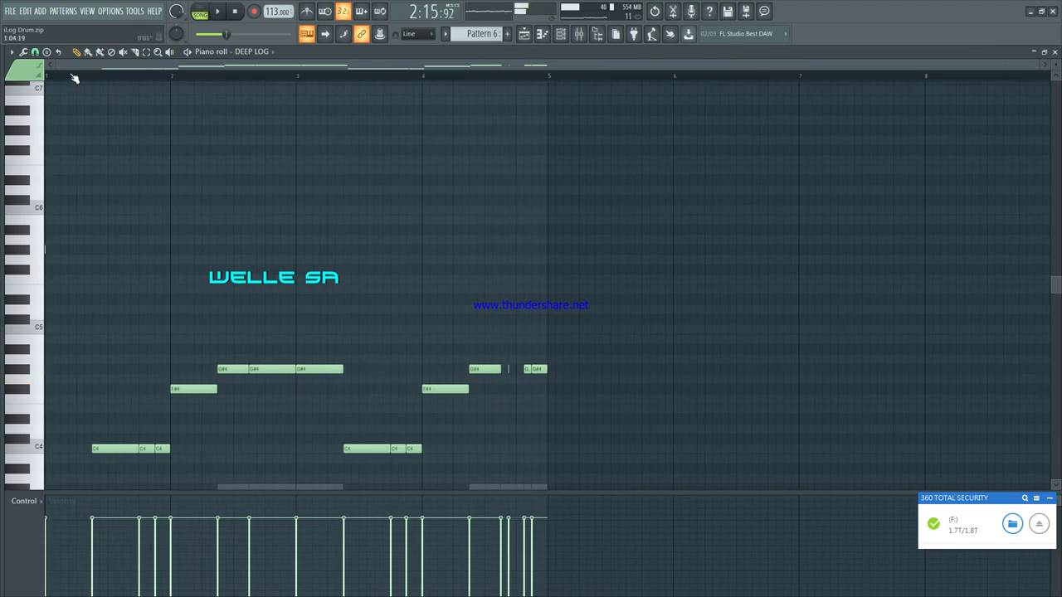
Step: Play the song while following Pattern 6's DEEP LOG notes across all four bars, stop it, and close the piano roll
key(space)
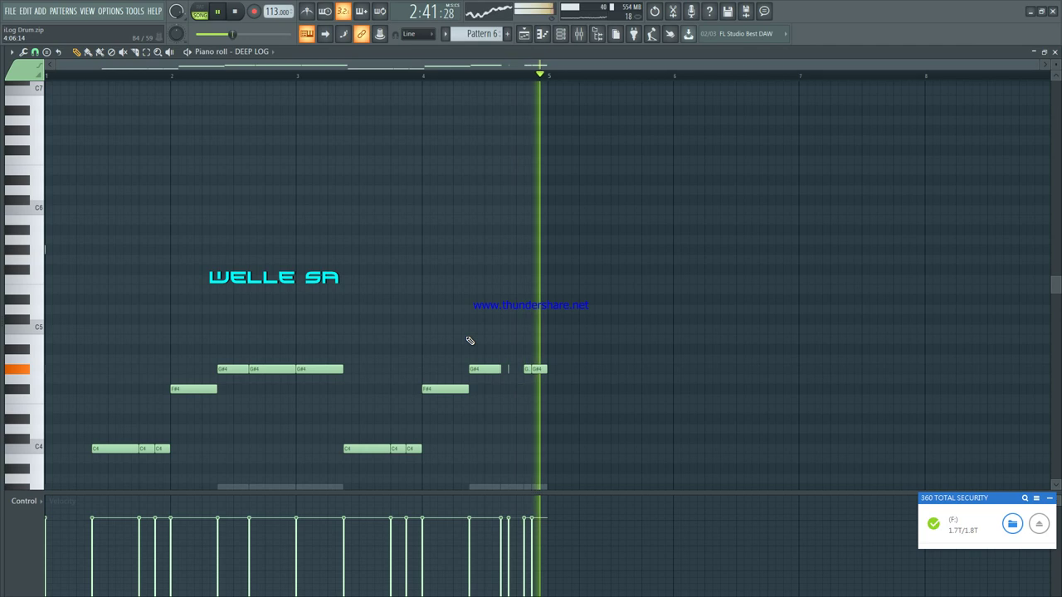
key(space)
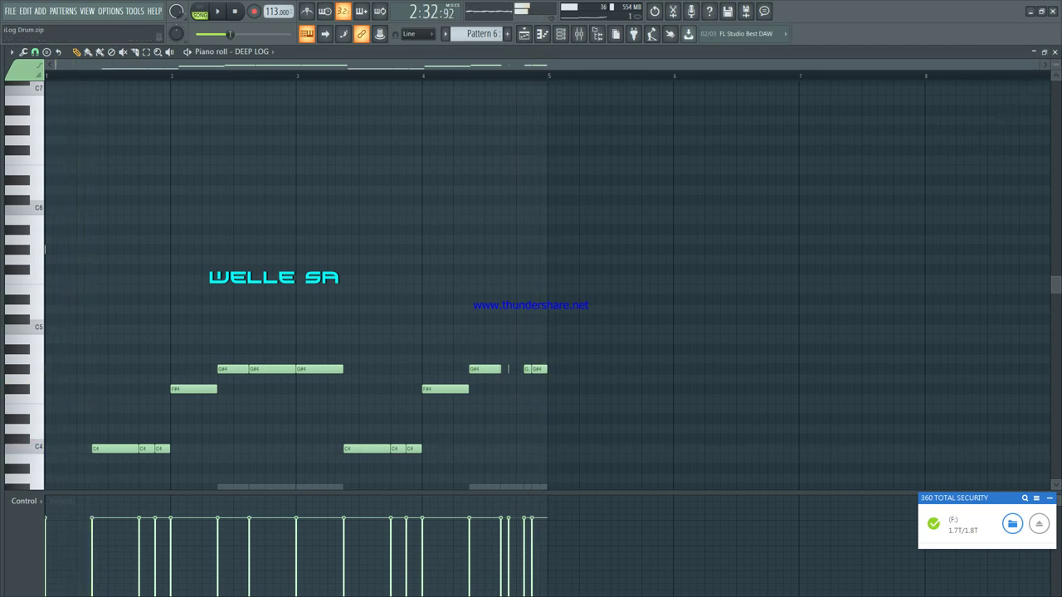
click(1055, 51)
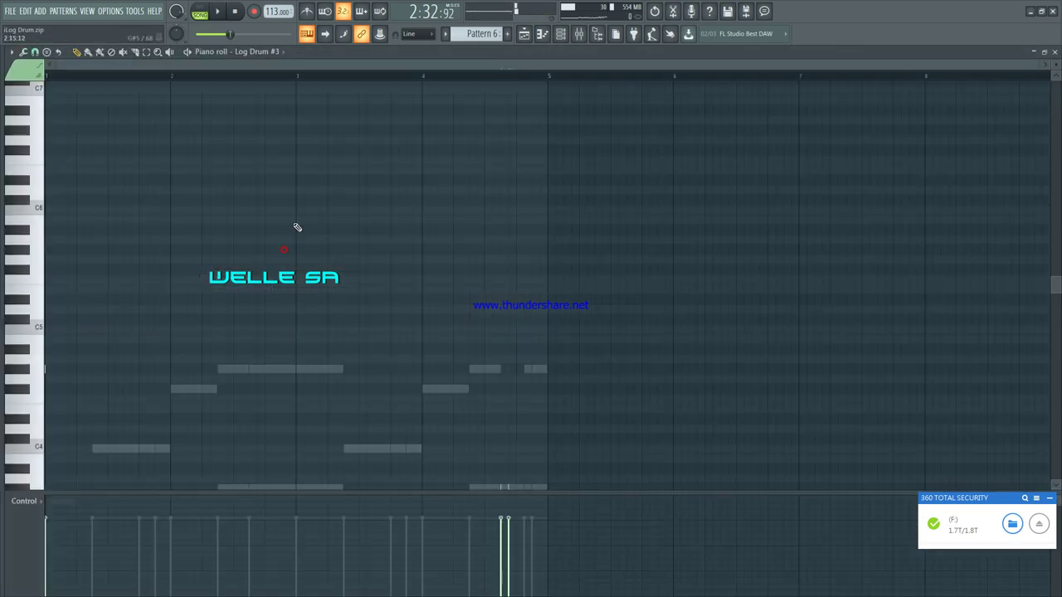
Step: Examine Pattern 6's very short Log Drum #3 notes at the start of bar 1 and in bar 4, and return to the channel rack
click(289, 253)
scroll(363, 203, down, 5)
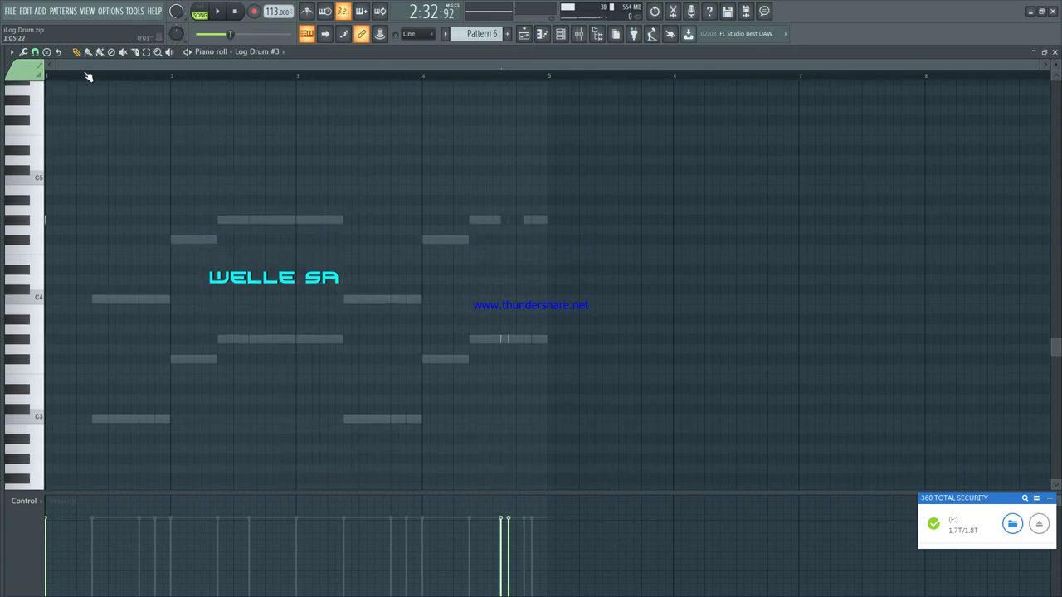
scroll(93, 77, up, 4)
drag(109, 65, 16, 74)
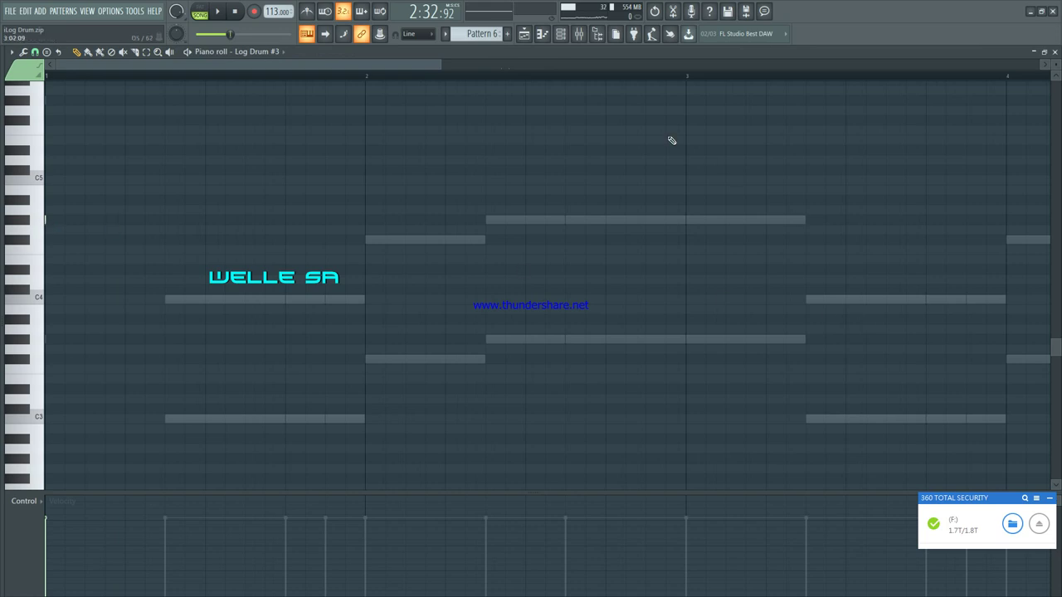
drag(415, 66, 681, 72)
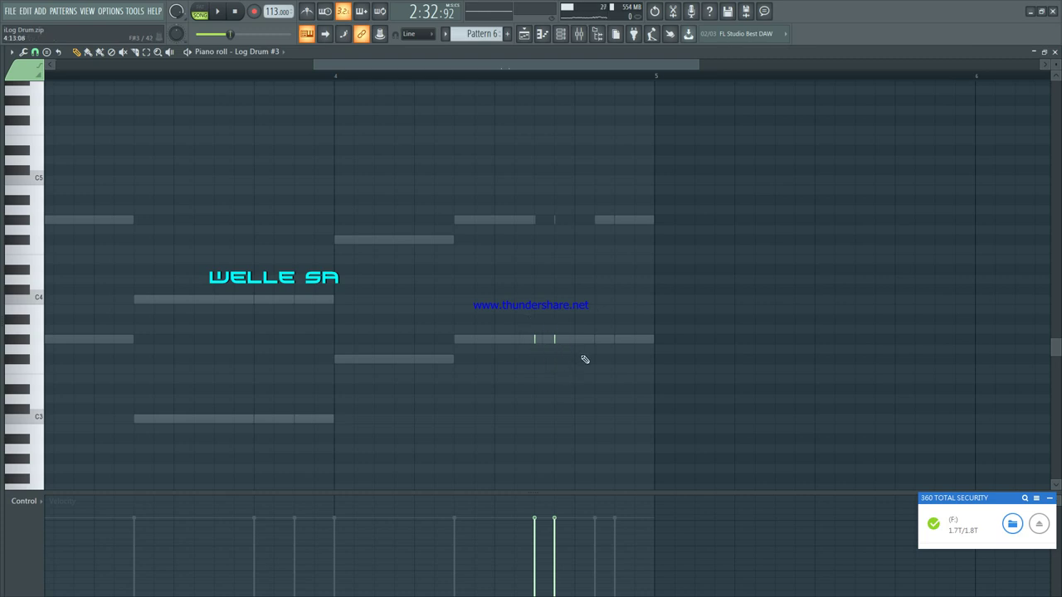
click(1054, 51)
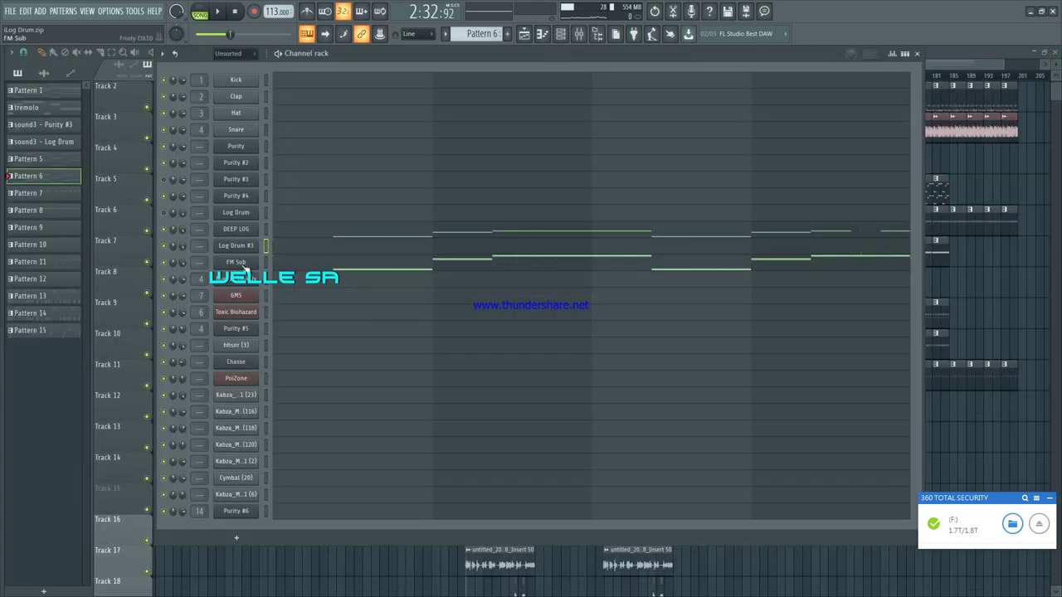
Step: Examine Pattern 6's FM Sub notes across bars 1 to 4, and return to the playlist
click(316, 272)
scroll(466, 84, down, 3)
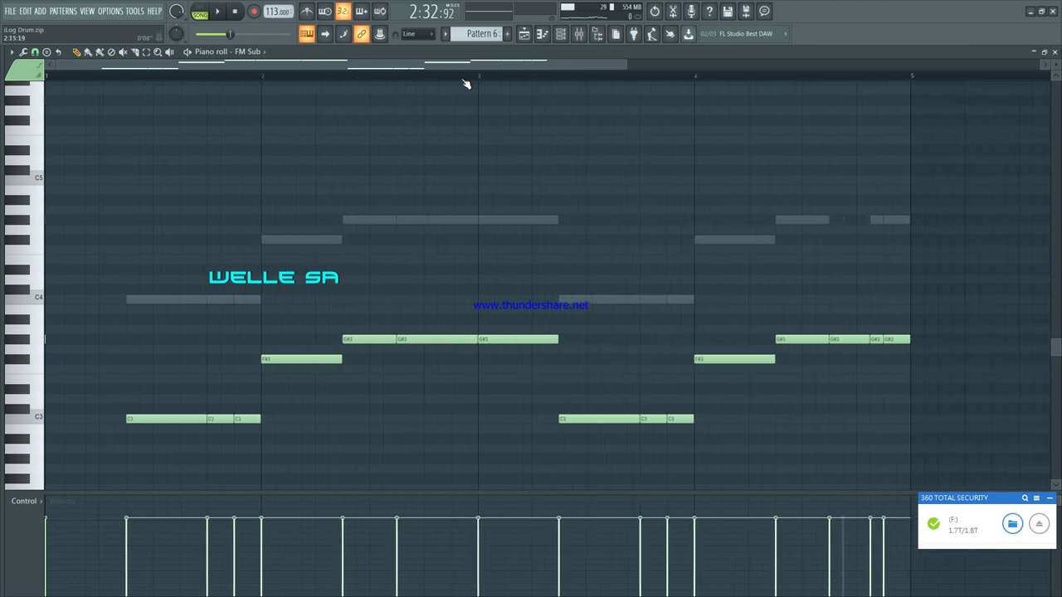
click(1054, 52)
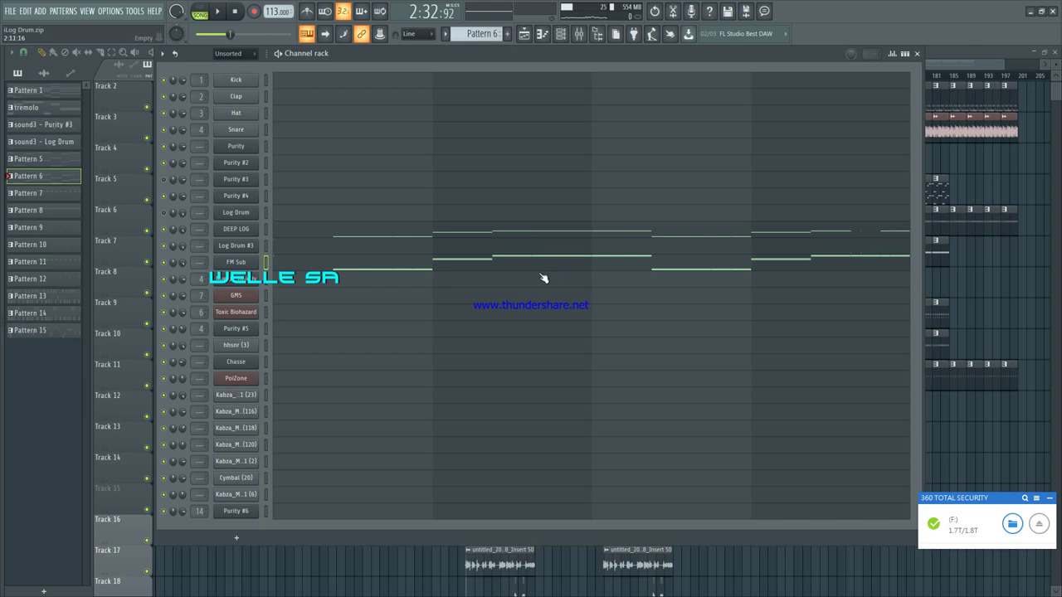
click(940, 63)
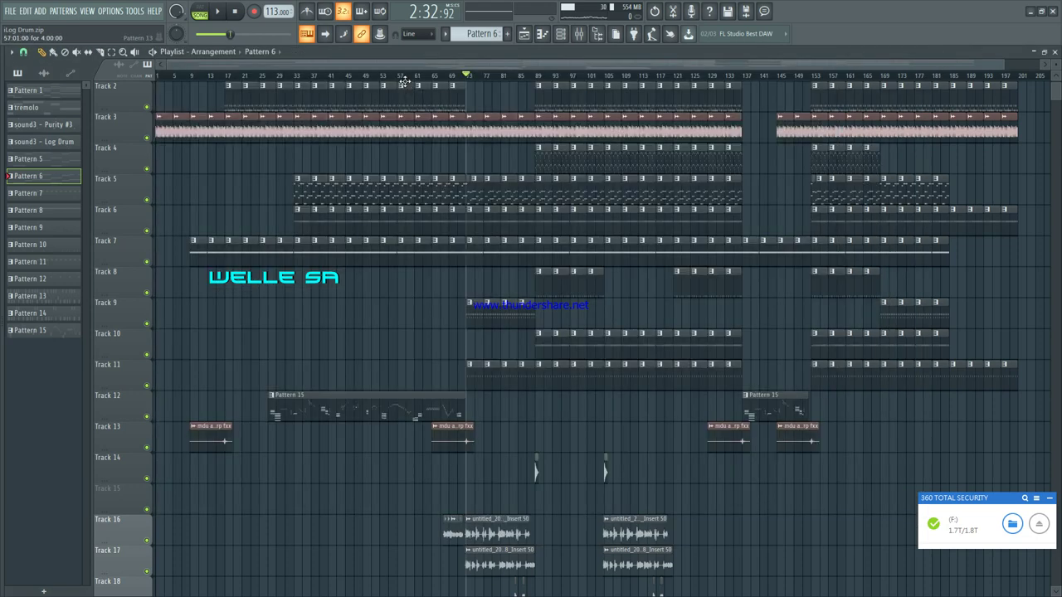
Step: Move the song position to bar 61 and on to bar 63, and play the song from there with the vocal tracks in view
scroll(423, 81, down, 1)
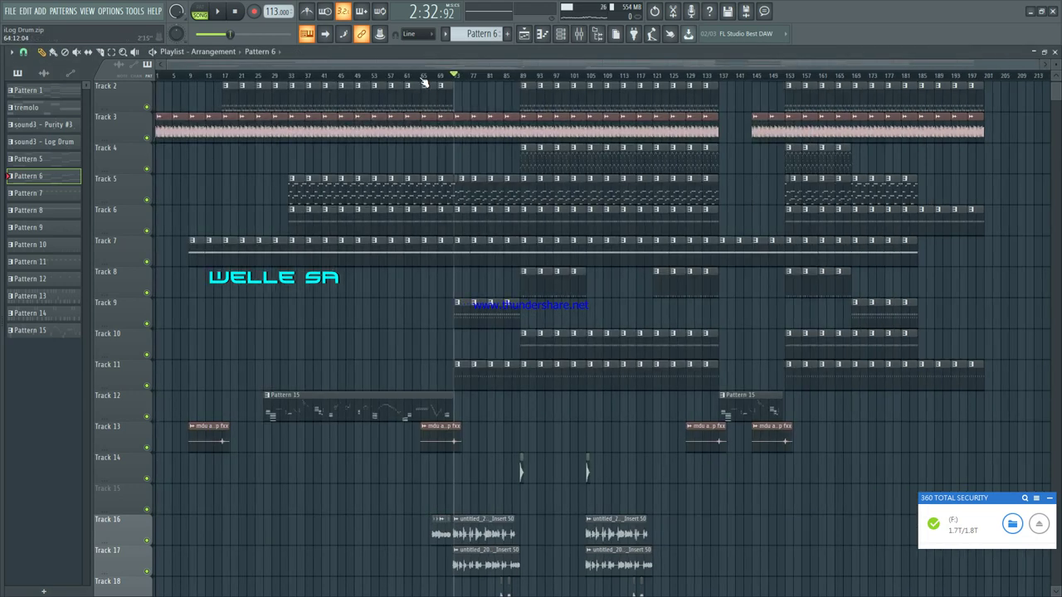
scroll(347, 204, down, 6)
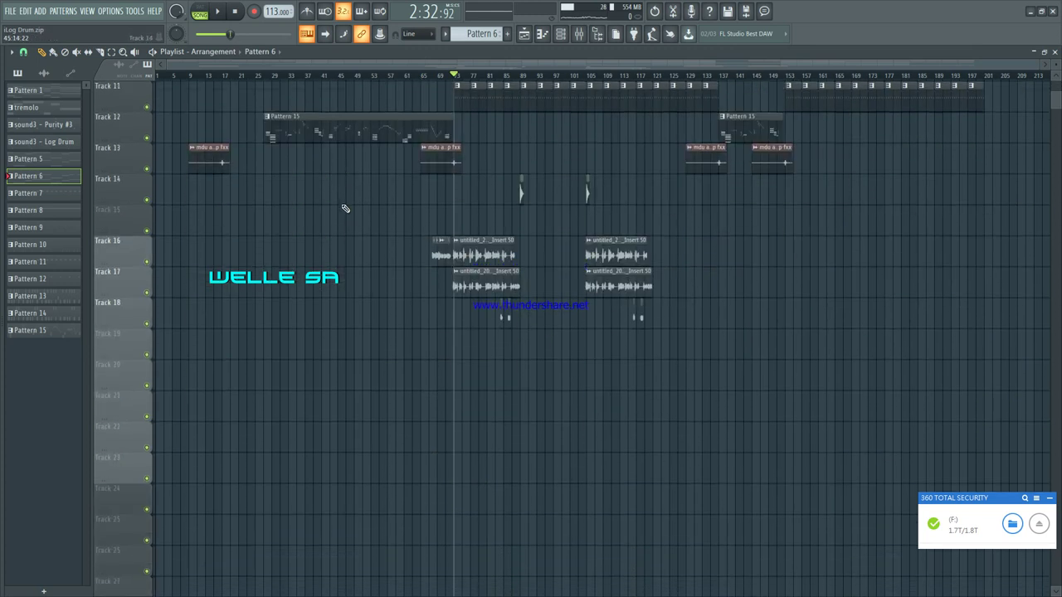
click(406, 77)
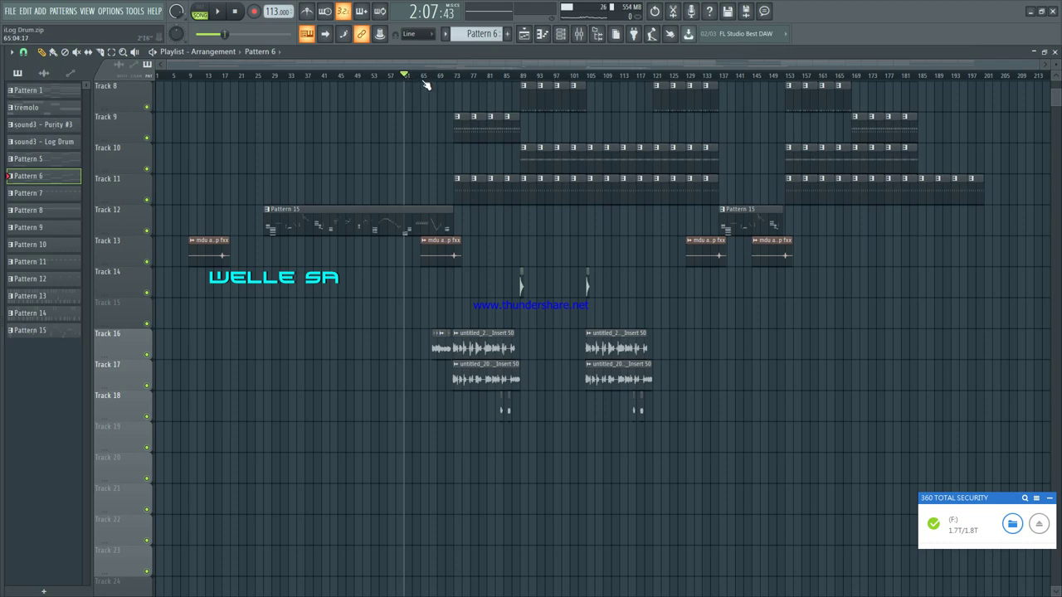
click(414, 77)
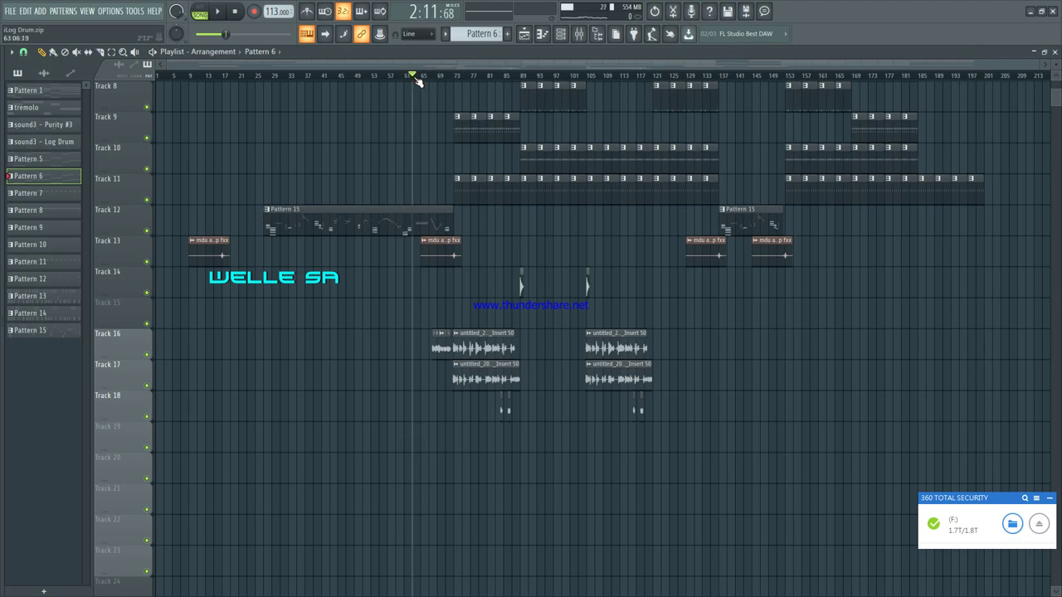
key(space)
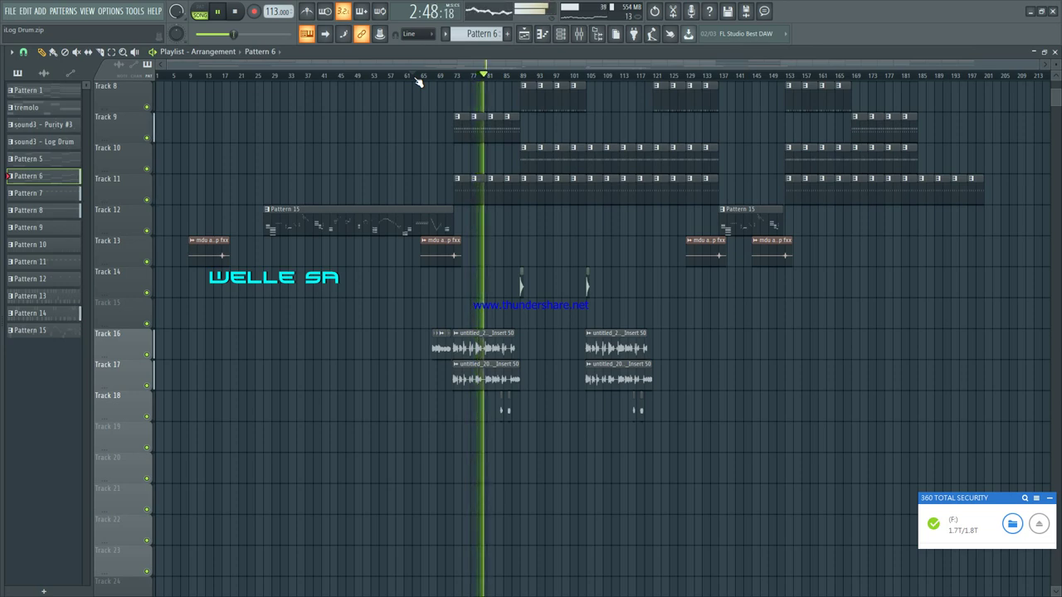
scroll(459, 97, up, 7)
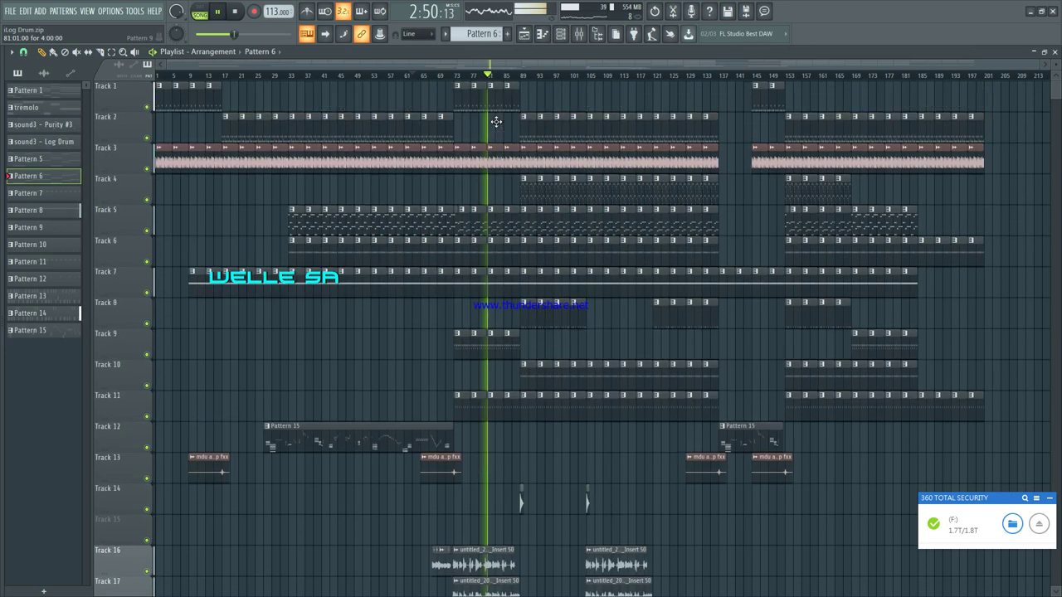